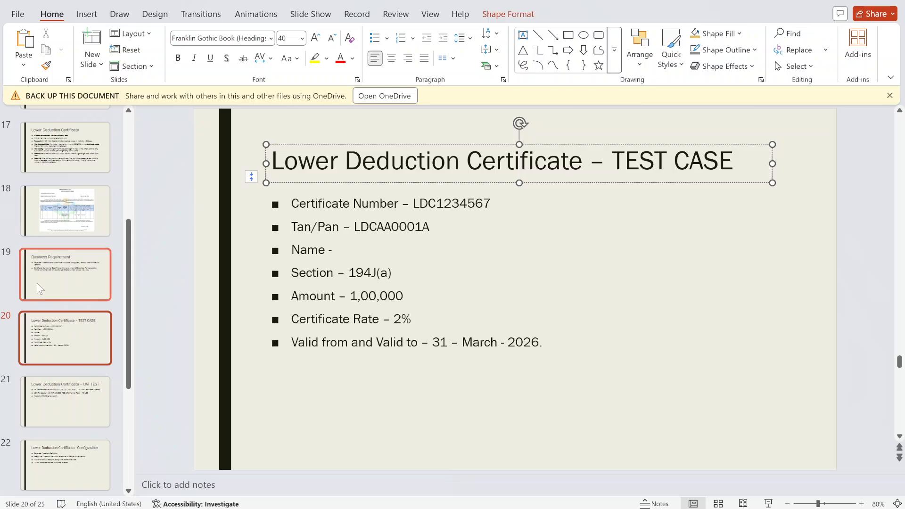
# - Review the Business Requirement, Lower Deduction Certificate UAT TEST and Configuration slides for the LDC setup
pyautogui.click(65, 274)
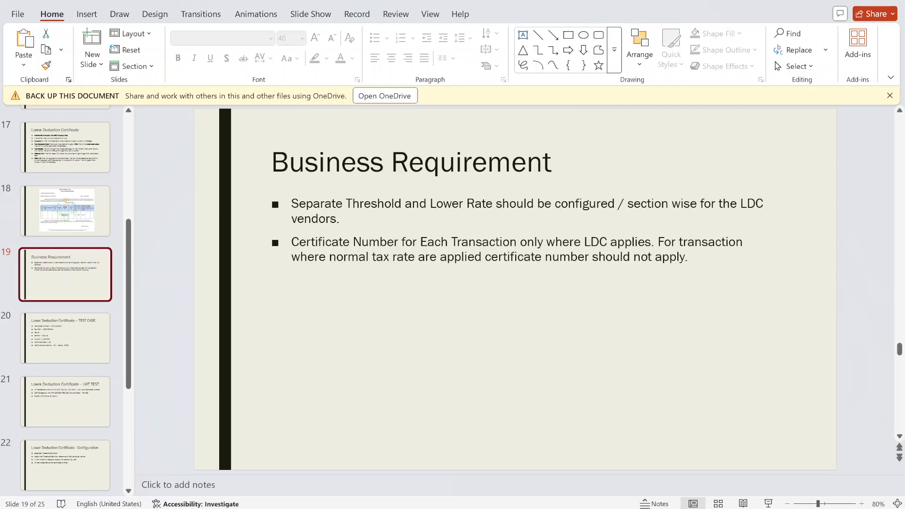
pyautogui.moveTo(292, 242); pyautogui.dragTo(652, 242)
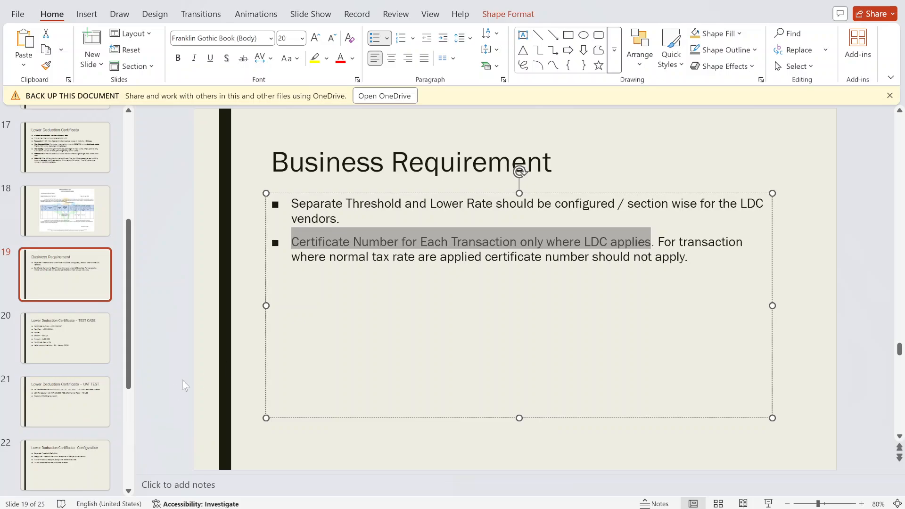
pyautogui.click(79, 409)
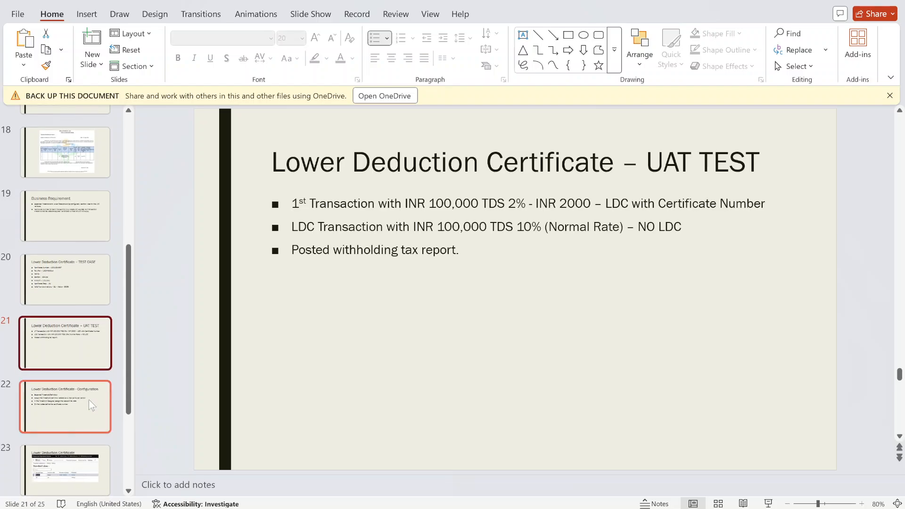
pyautogui.scroll(-2, 89, 400)
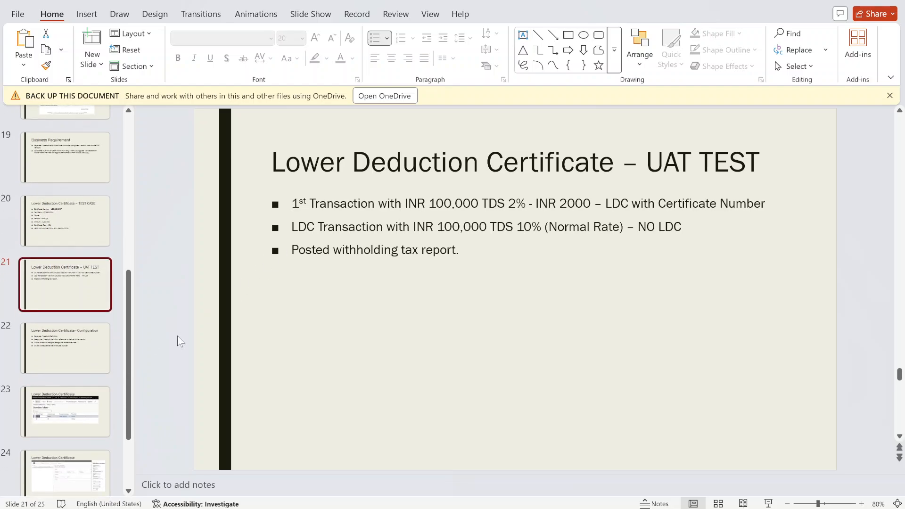
pyautogui.scroll(-1, 89, 315)
pyautogui.click(89, 315)
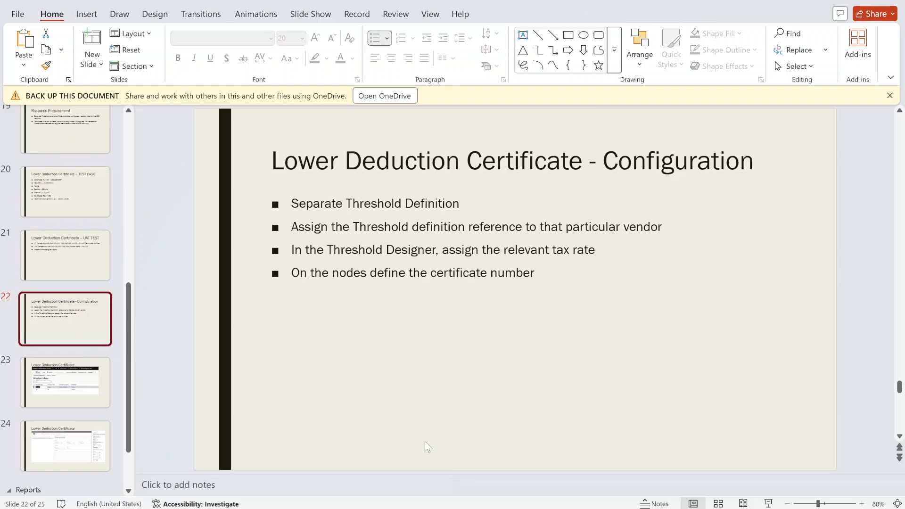
# - Switch to Finance and Operations and open the Blue Younder India Airlines Ltd. record from all vendors in Accounts payable
pyautogui.hotkey('alt', 'Tab')
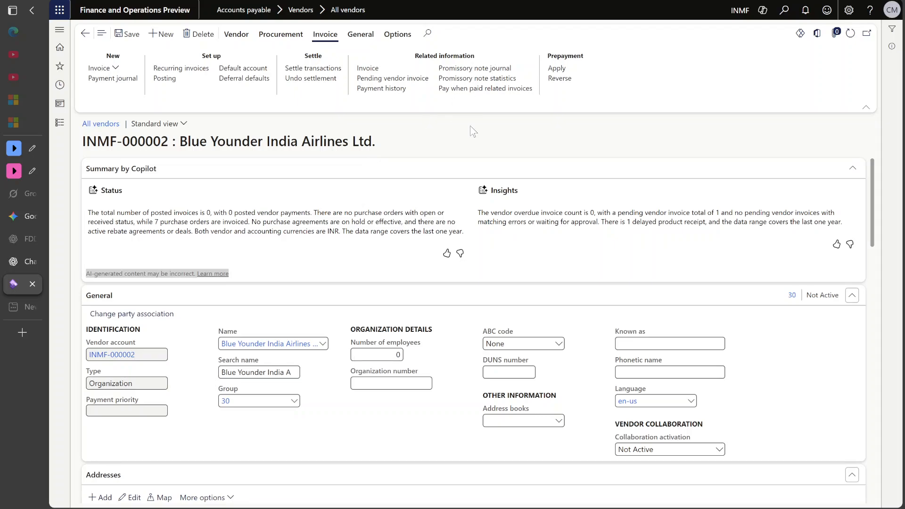
pyautogui.click(58, 124)
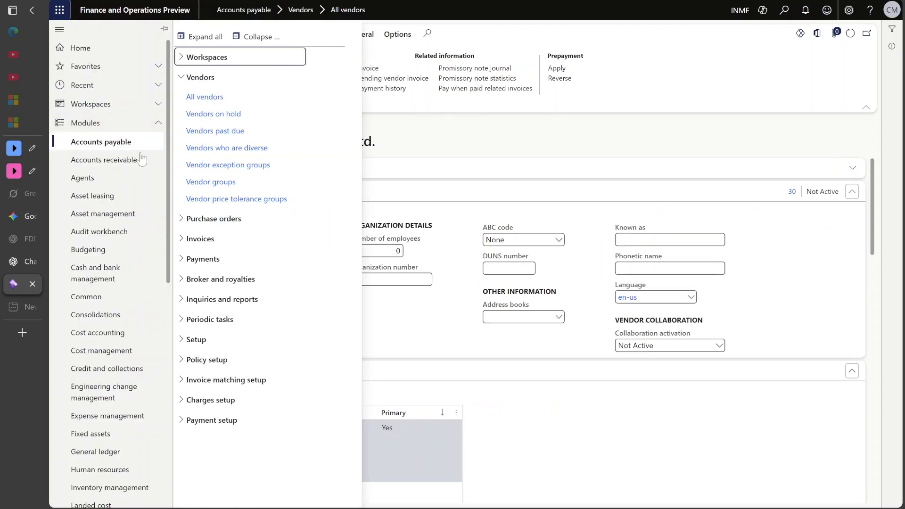
pyautogui.click(215, 100)
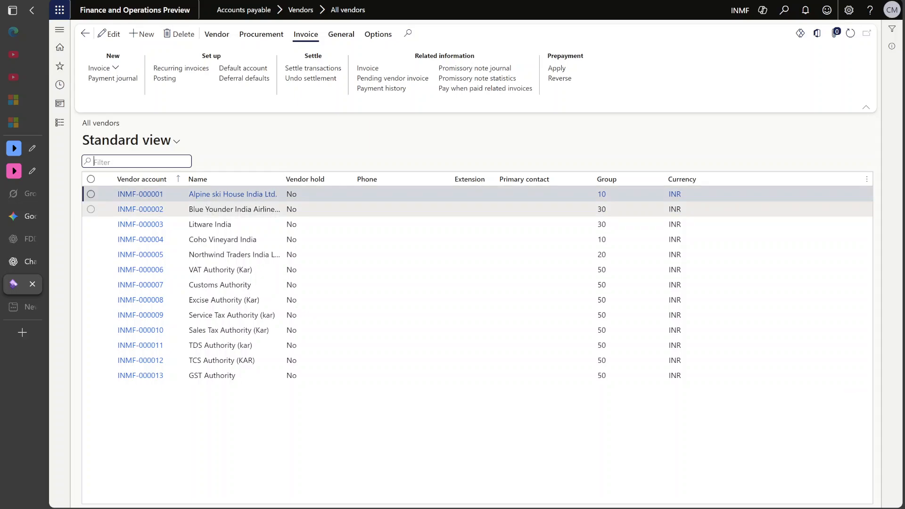
pyautogui.click(216, 212)
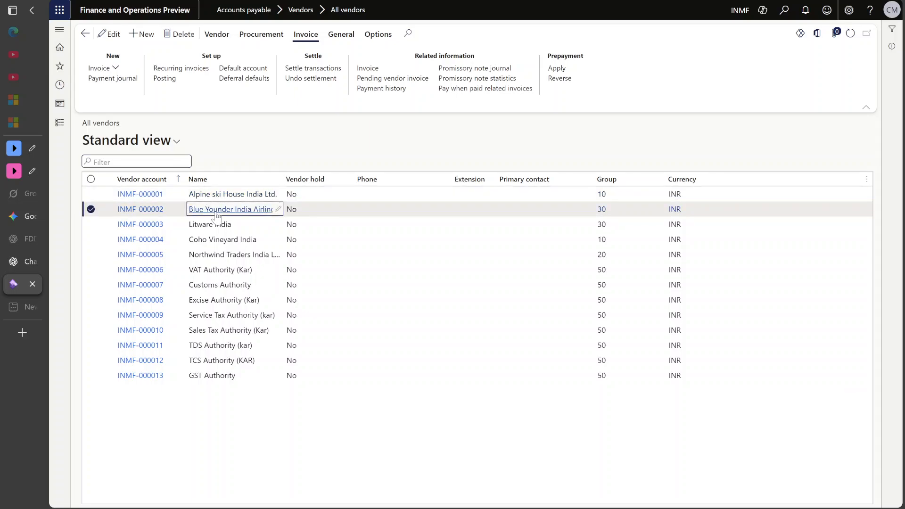
pyautogui.click(153, 214)
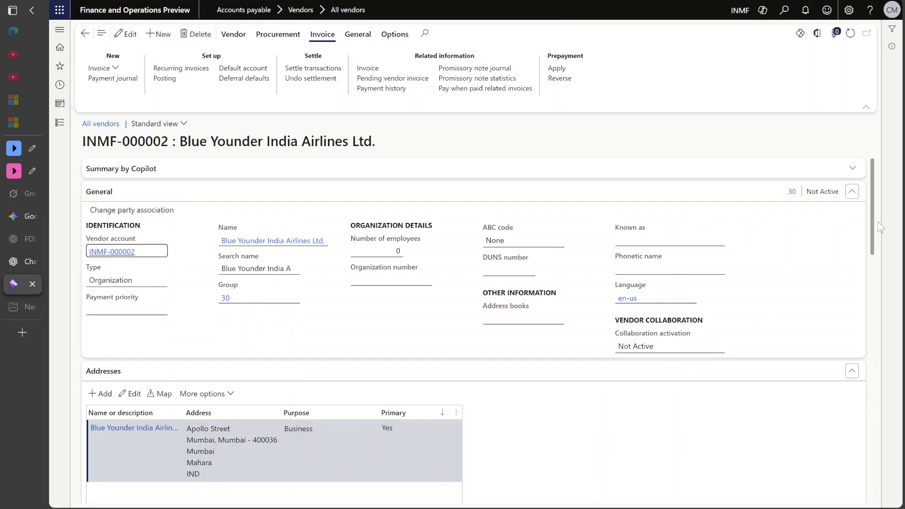
# - Check the vendor's PAN number against the TEST CASE slide in PowerPoint, and examine its withholding tax setting and TDS group
pyautogui.moveTo(872, 235); pyautogui.dragTo(872, 481)
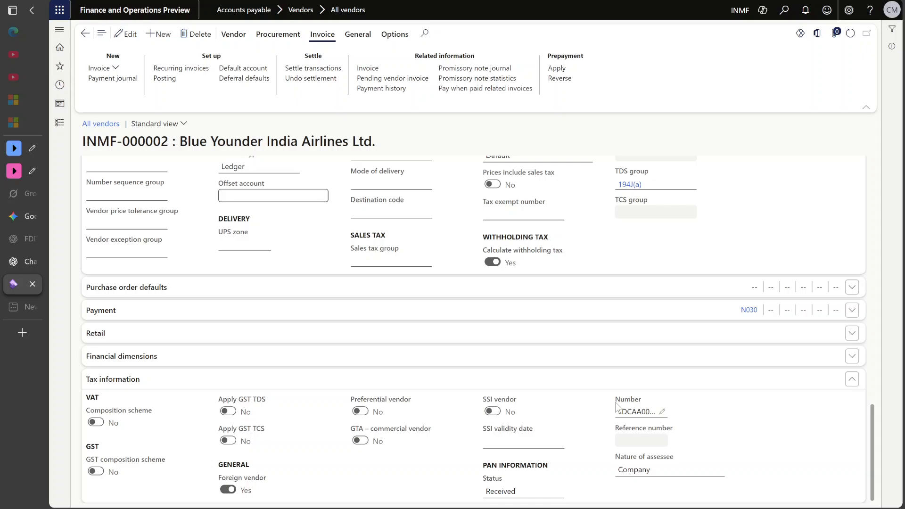
pyautogui.moveTo(616, 401); pyautogui.dragTo(642, 400)
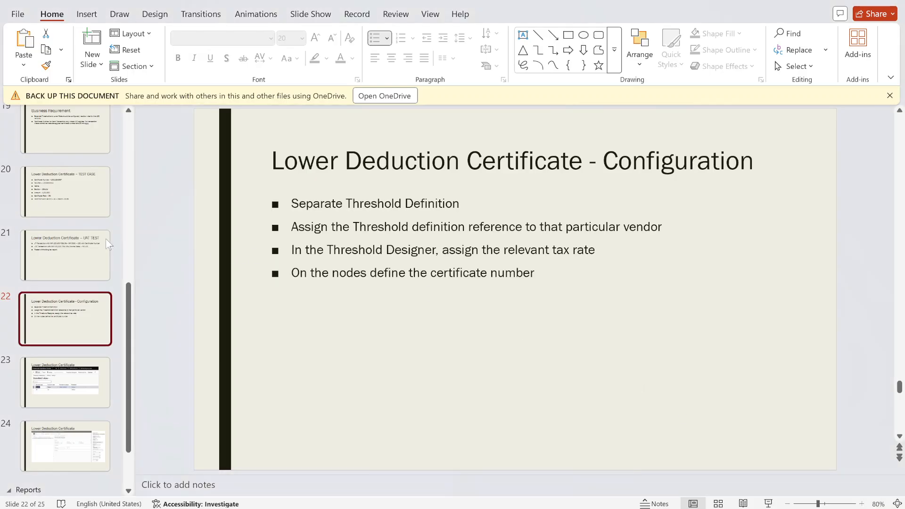
pyautogui.click(66, 191)
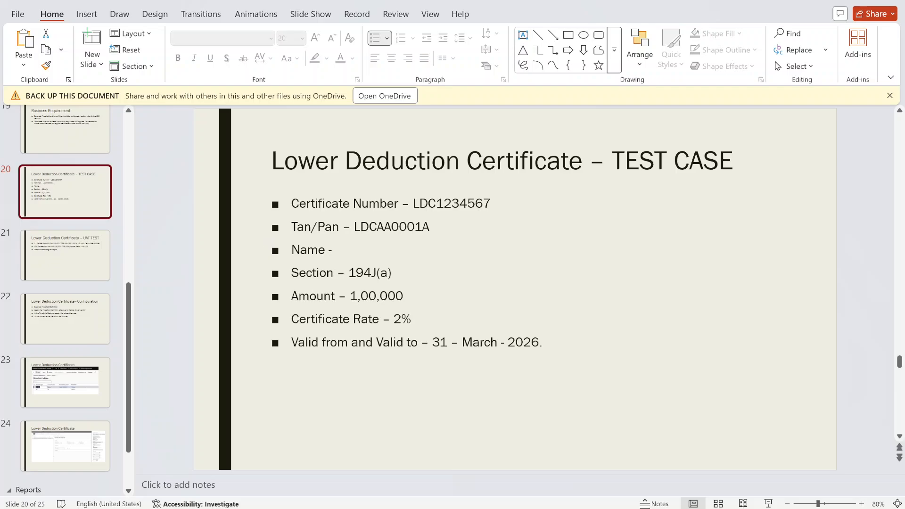
pyautogui.click(524, 309)
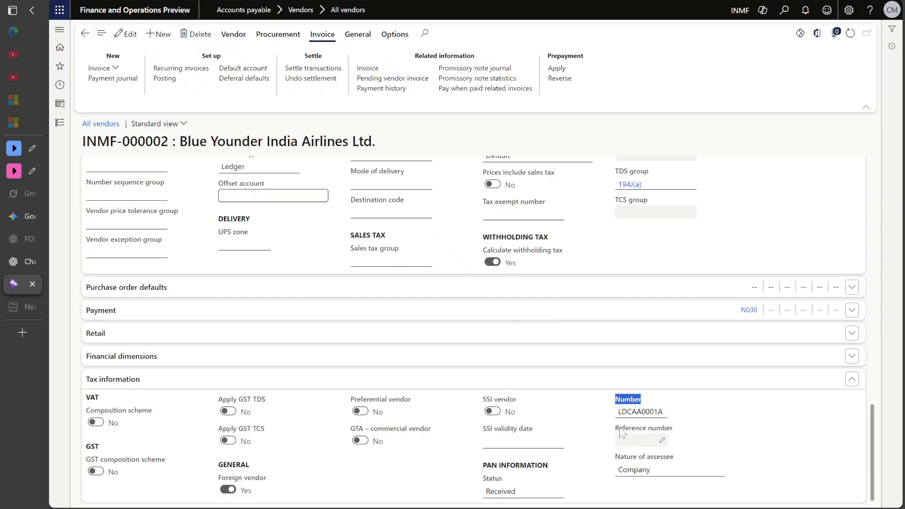
pyautogui.scroll(6, 608, 430)
pyautogui.scroll(-3, 561, 422)
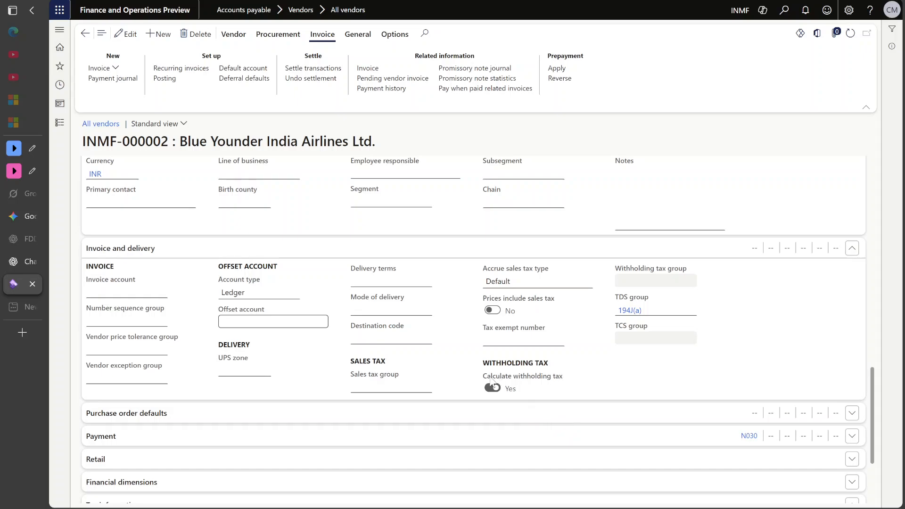
pyautogui.moveTo(483, 363); pyautogui.dragTo(548, 363)
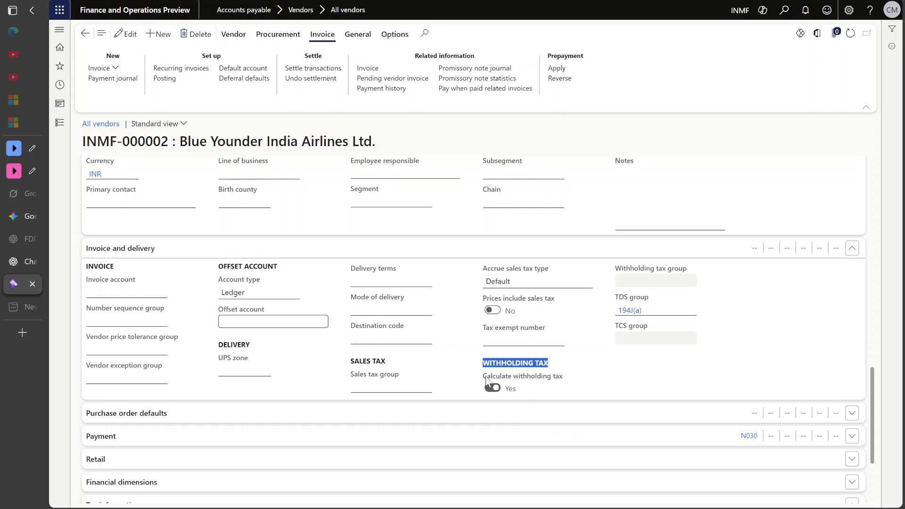
pyautogui.moveTo(487, 376); pyautogui.dragTo(560, 379)
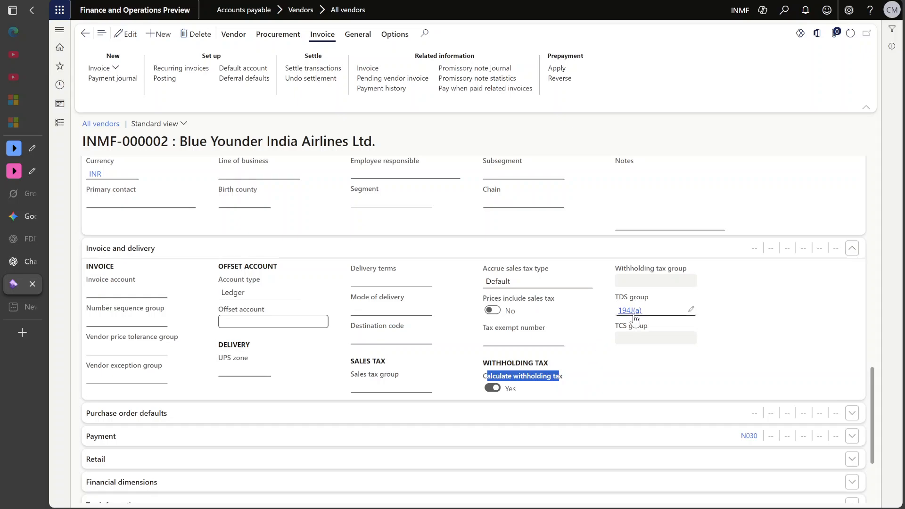
# - Go to Withholding tax codes in the Tax module and open the threshold references of code 194J(a)
pyautogui.click(59, 122)
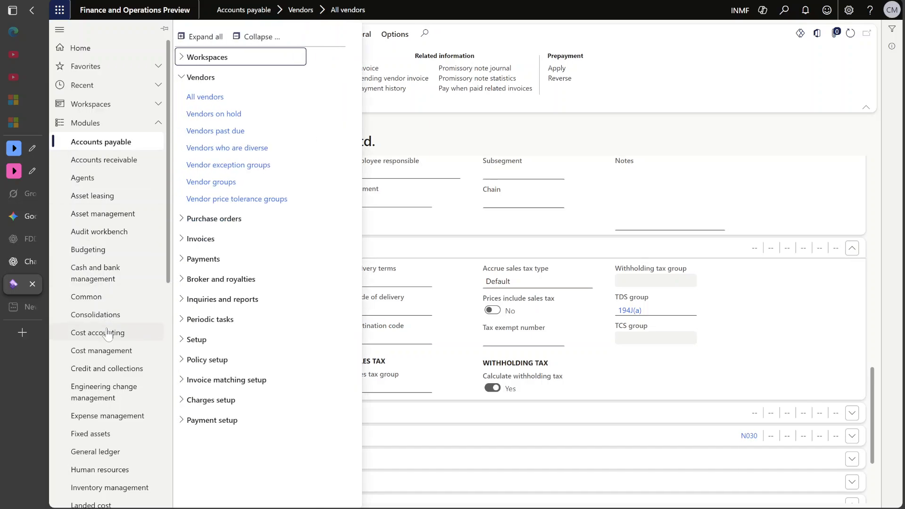
pyautogui.scroll(-9, 108, 334)
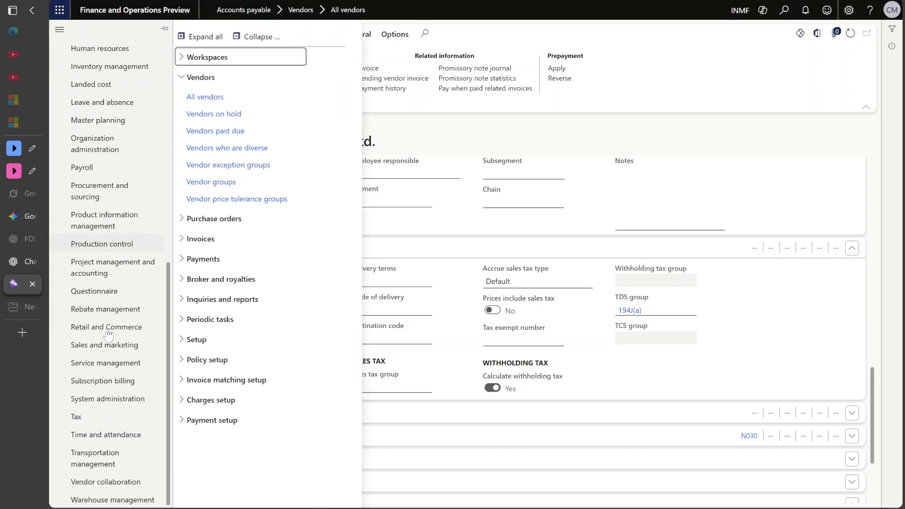
pyautogui.click(115, 421)
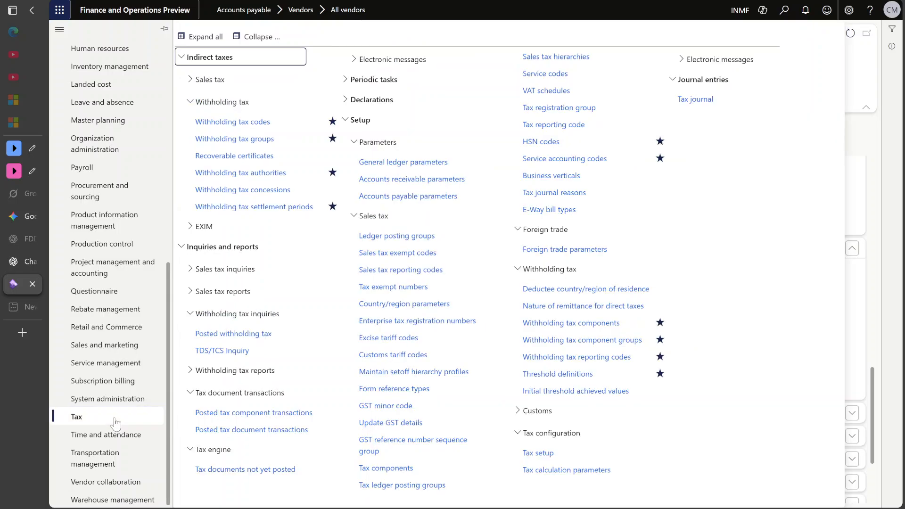
pyautogui.click(230, 139)
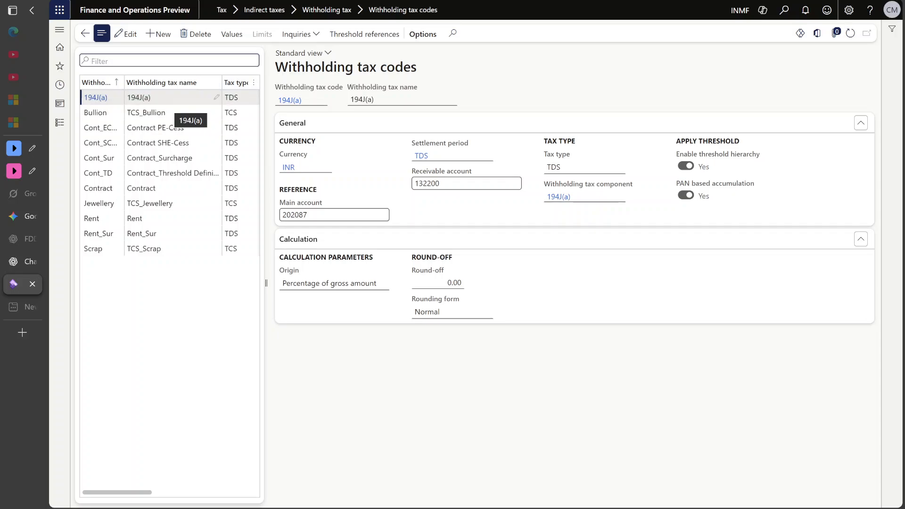
pyautogui.moveTo(288, 68); pyautogui.dragTo(418, 67)
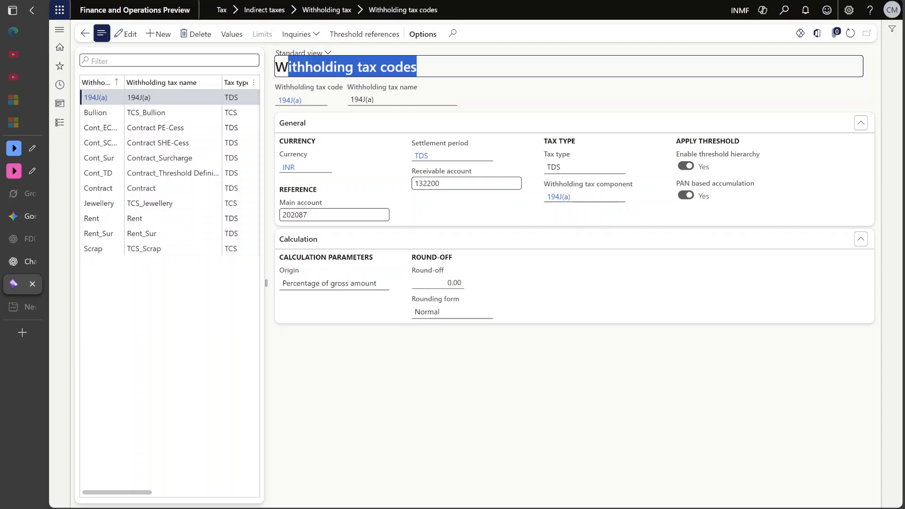
pyautogui.click(370, 46)
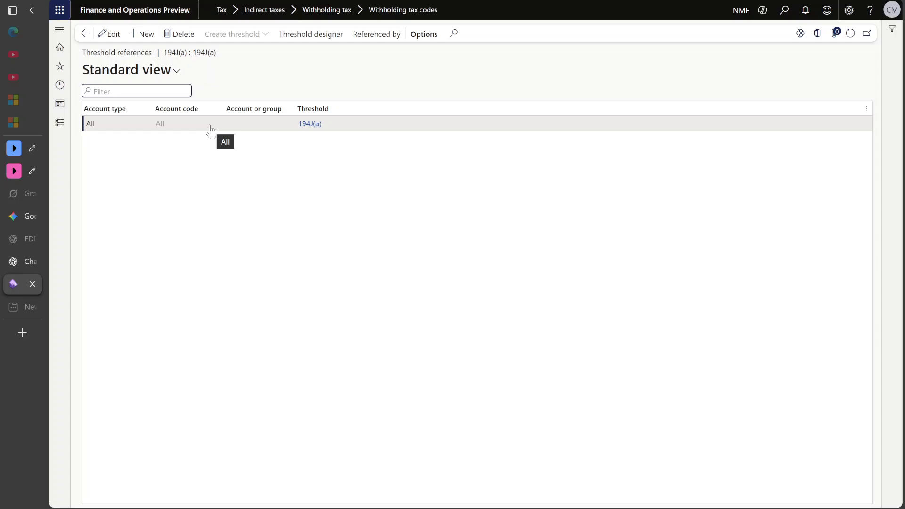
# - Consult the Separate Threshold Definition point on the Configuration slide in PowerPoint, and return to the threshold references
pyautogui.rightClick(17, 285)
pyautogui.click(296, 246)
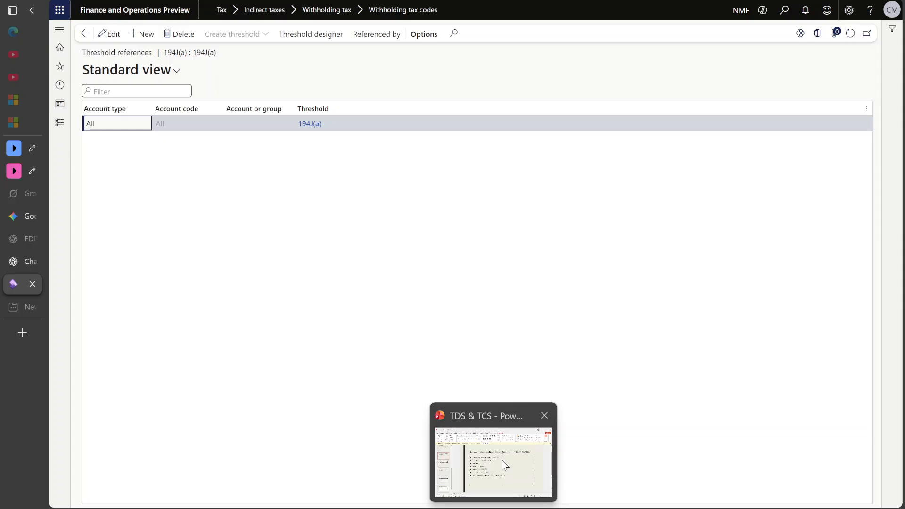
pyautogui.click(502, 460)
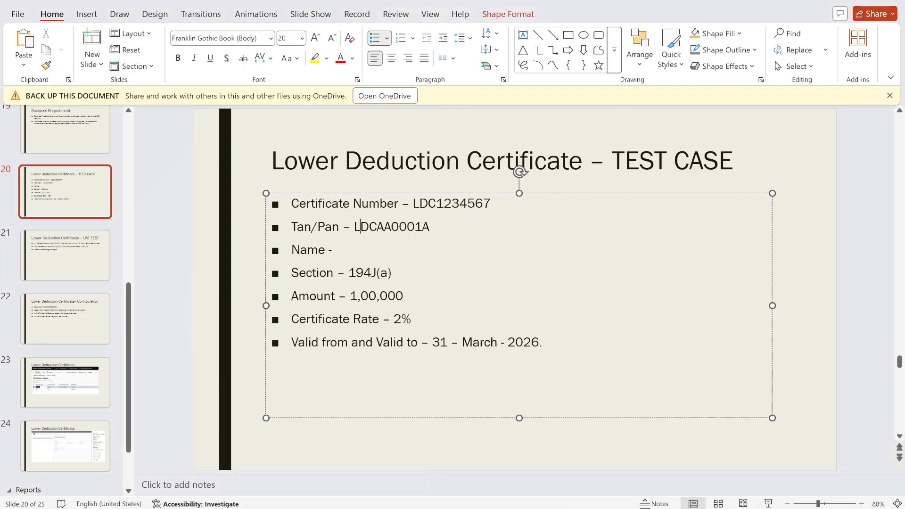
pyautogui.click(67, 327)
pyautogui.moveTo(346, 204); pyautogui.dragTo(460, 204)
pyautogui.hotkey('alt', 'Tab')
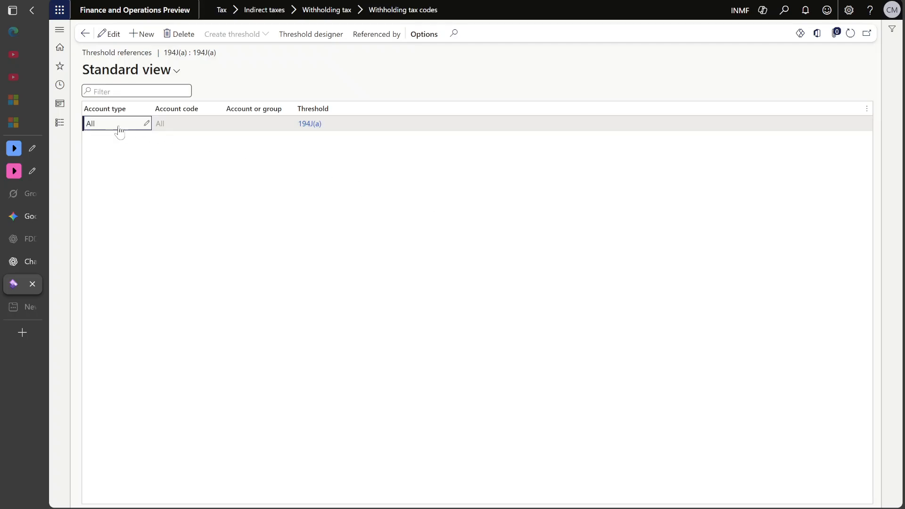
pyautogui.click(59, 122)
pyautogui.click(856, 264)
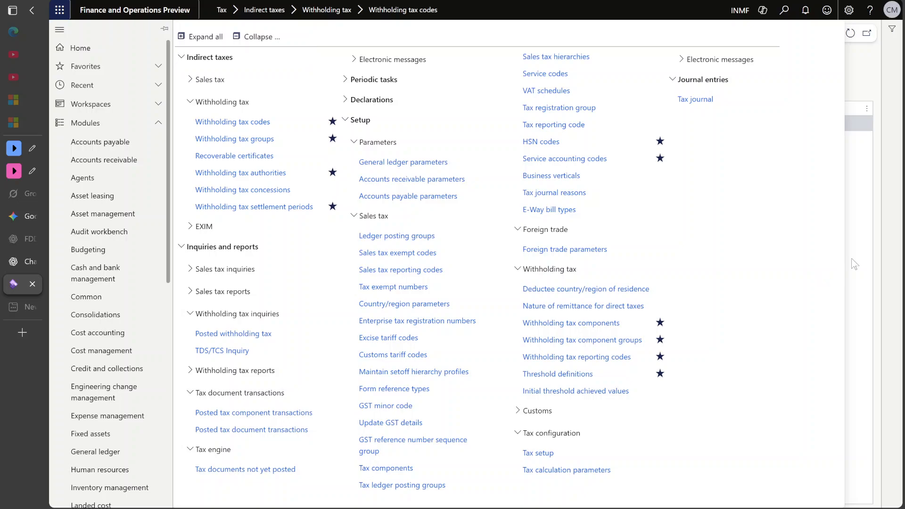
# - Add a threshold reference with account type Vendor, account code Table and the Blue Younder India Airlines vendor account
pyautogui.click(137, 35)
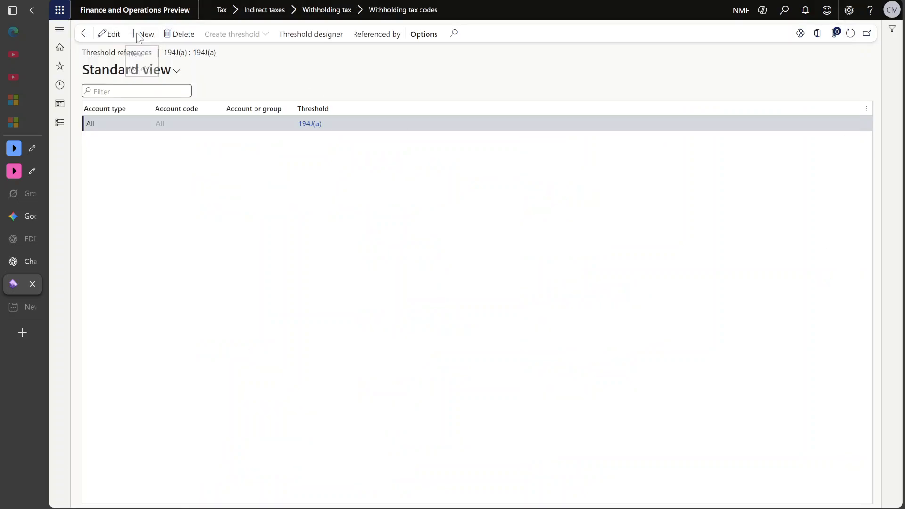
pyautogui.click(160, 124)
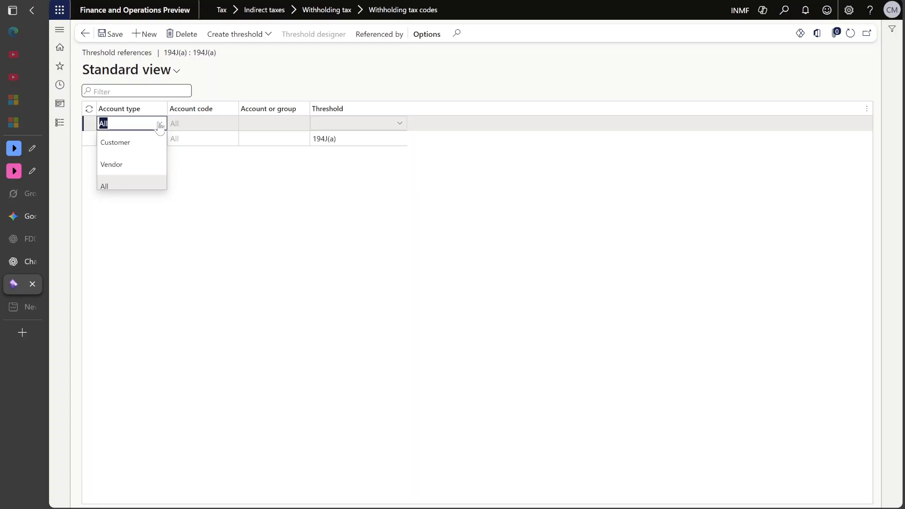
pyautogui.click(140, 162)
pyautogui.click(231, 124)
pyautogui.click(223, 142)
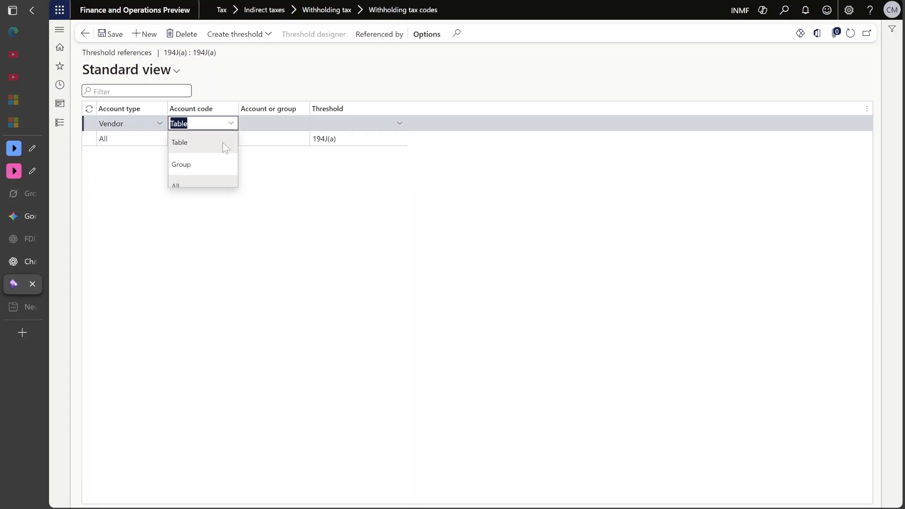
pyautogui.click(300, 124)
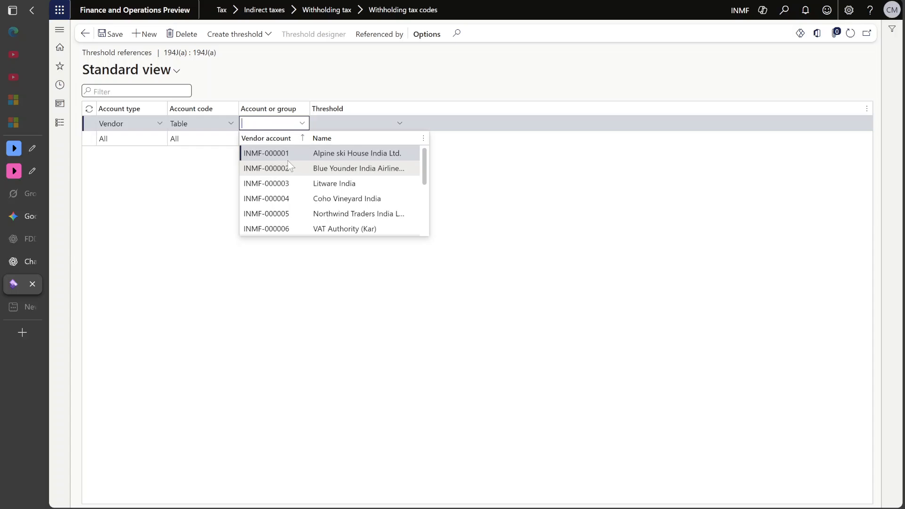
pyautogui.click(288, 166)
# - Open the threshold definitions from the empty Threshold field of the new vendor reference
pyautogui.rightClick(401, 126)
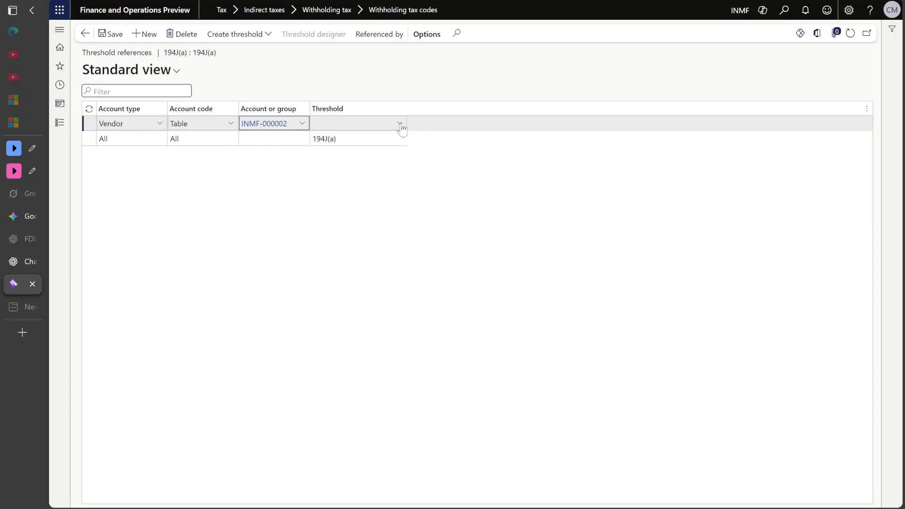
pyautogui.click(429, 264)
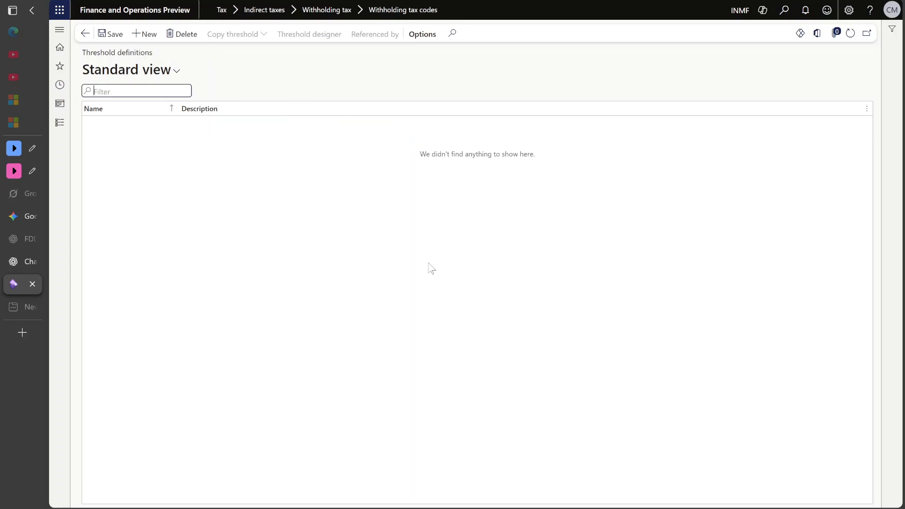
pyautogui.click(56, 137)
pyautogui.scroll(-8, 90, 453)
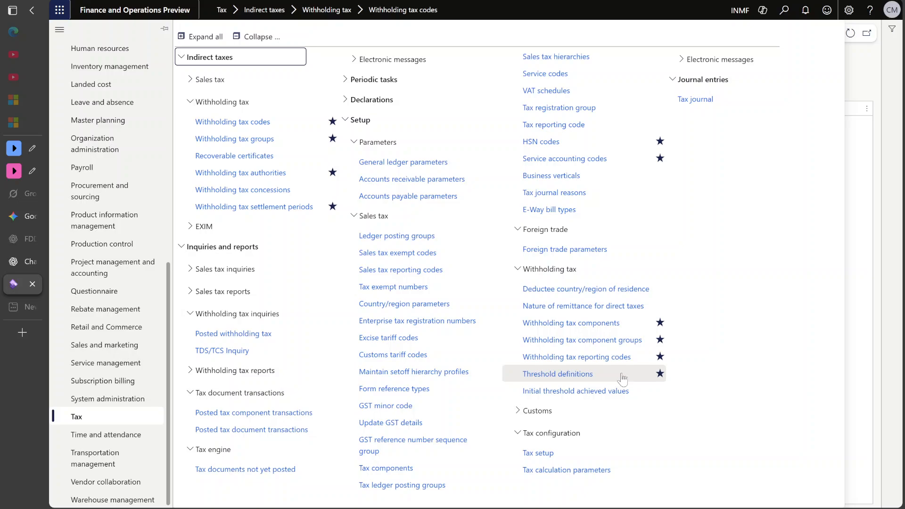
pyautogui.click(864, 85)
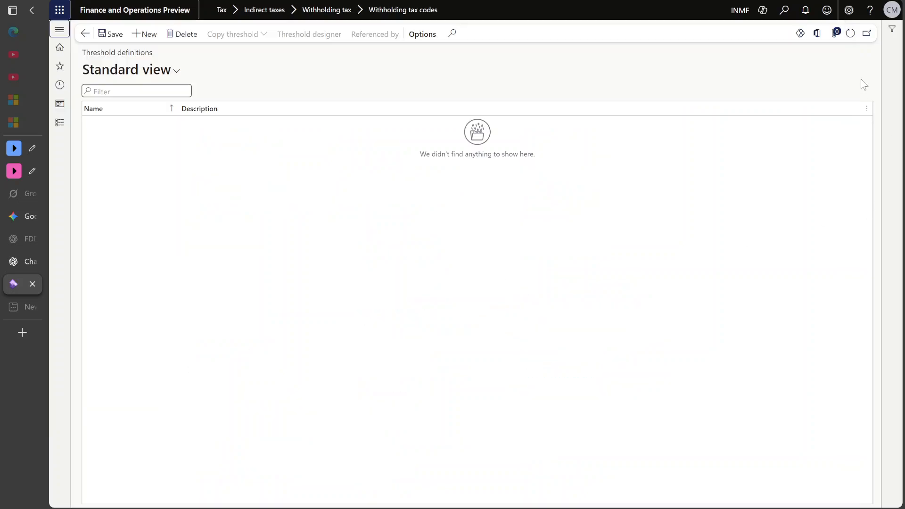
pyautogui.click(143, 34)
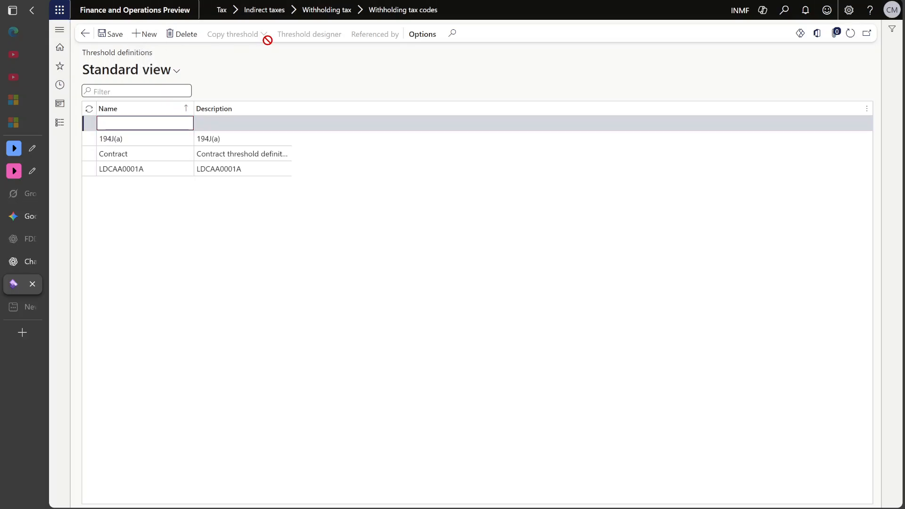
pyautogui.click(180, 34)
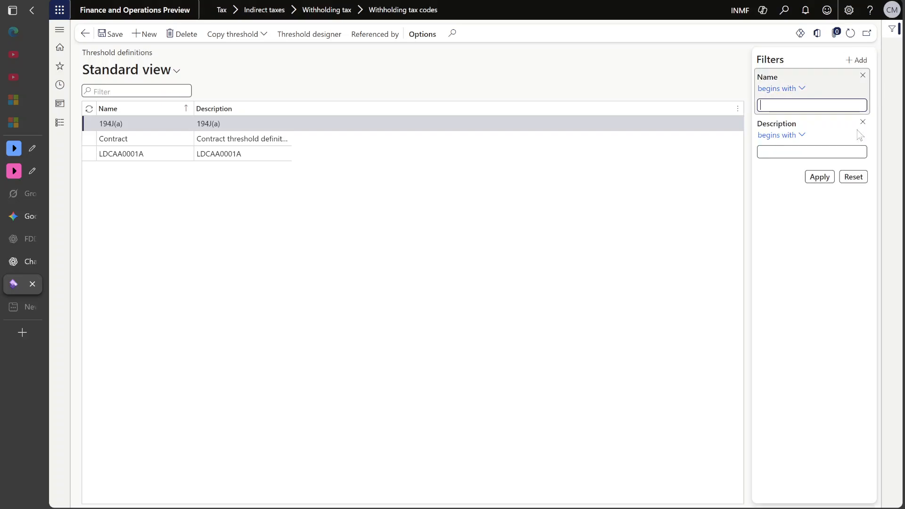
pyautogui.click(891, 96)
pyautogui.click(892, 28)
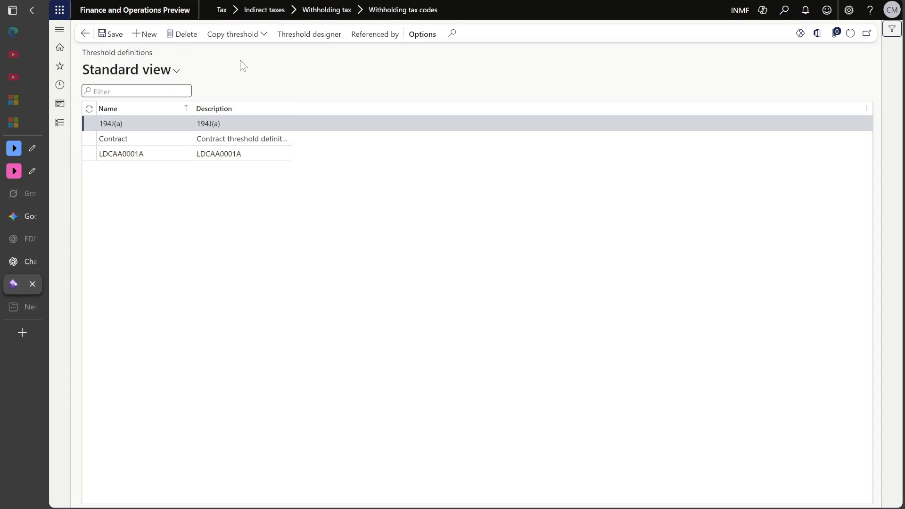
# - Delete the existing lower deduction threshold definition listed below Contract
pyautogui.click(137, 124)
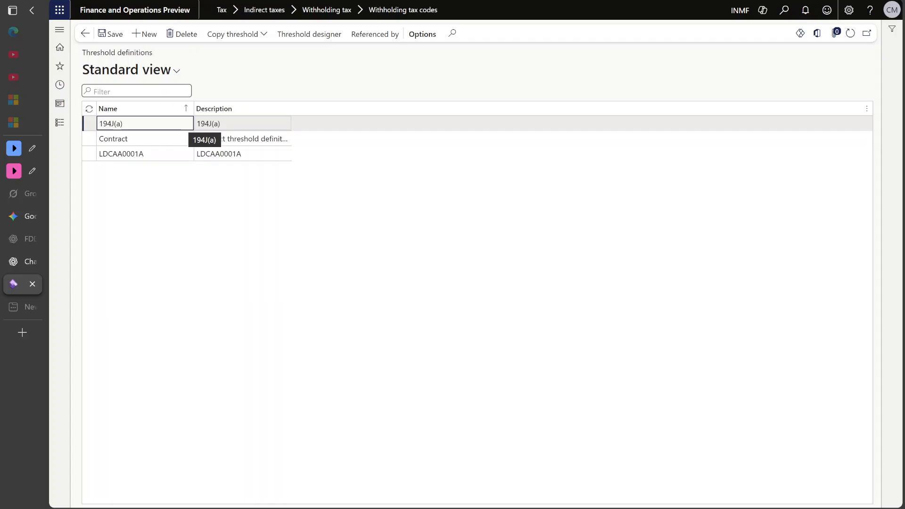
pyautogui.click(263, 124)
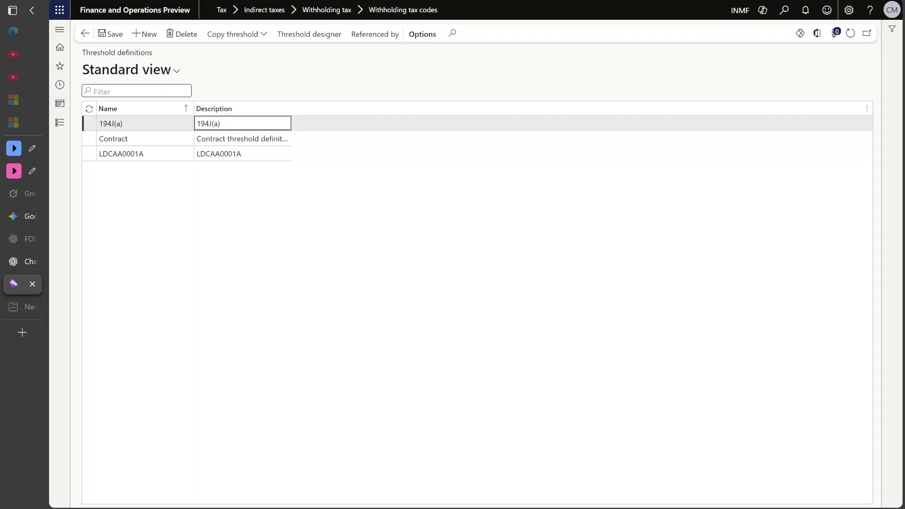
pyautogui.click(161, 124)
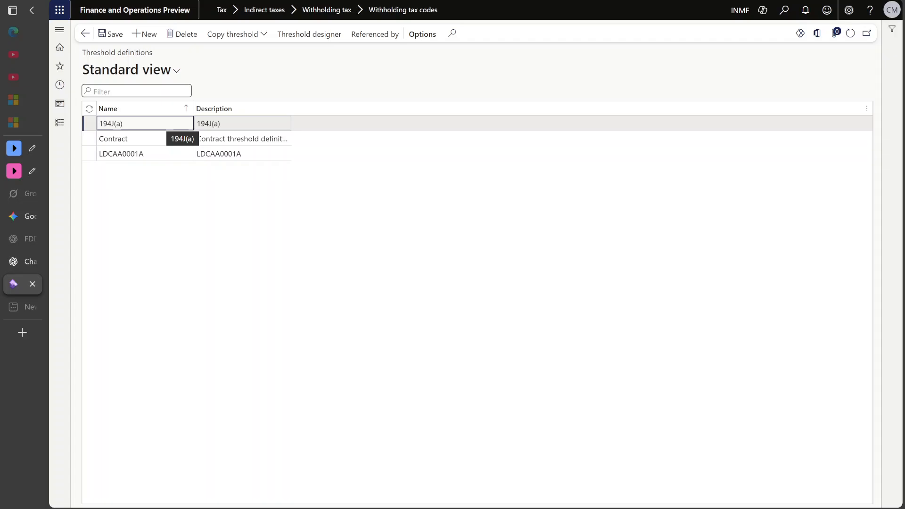
pyautogui.press('Down')
pyautogui.press('Down')
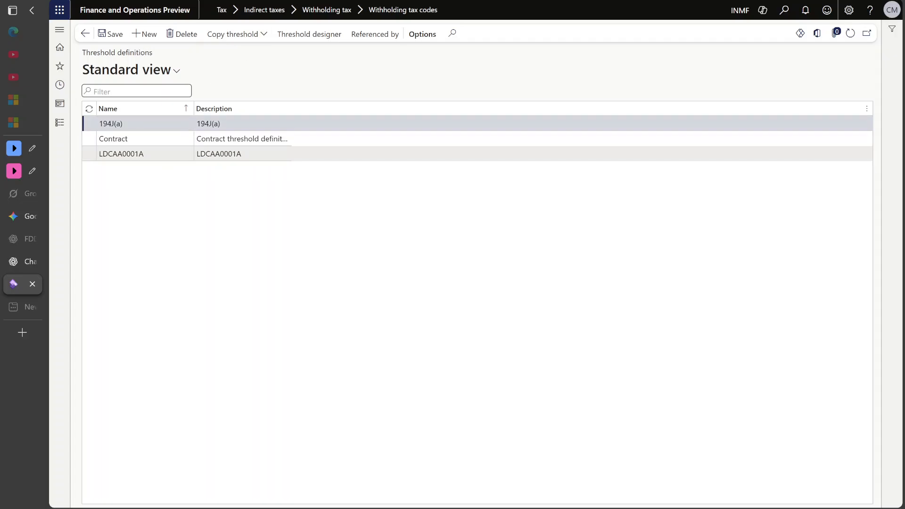
pyautogui.click(188, 34)
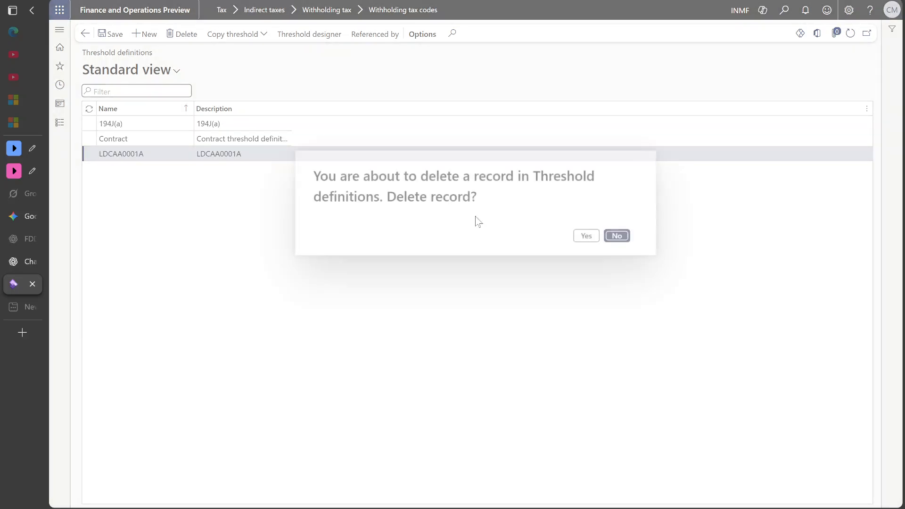
pyautogui.click(587, 235)
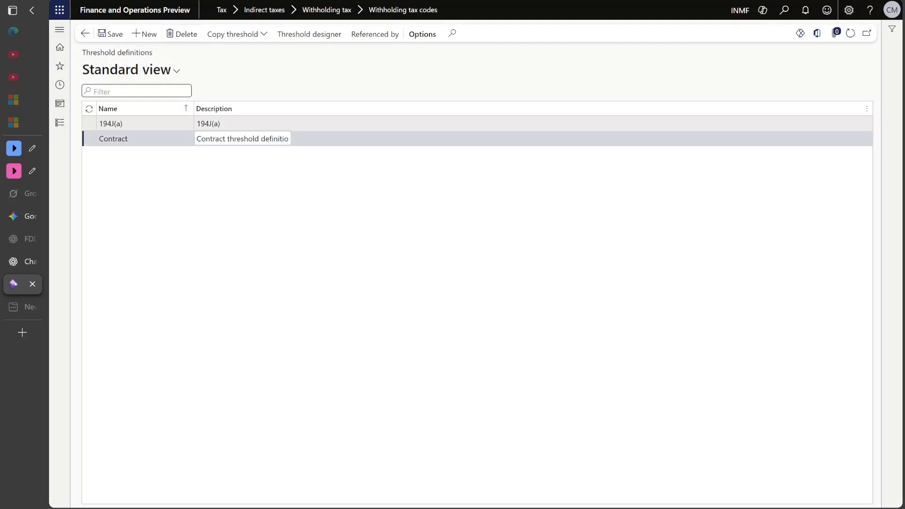
# - Start a copy of threshold definition 194J(a), and copy the certificate number from the TEST CASE slide in PowerPoint
pyautogui.click(241, 123)
pyautogui.moveTo(224, 123); pyautogui.dragTo(201, 123)
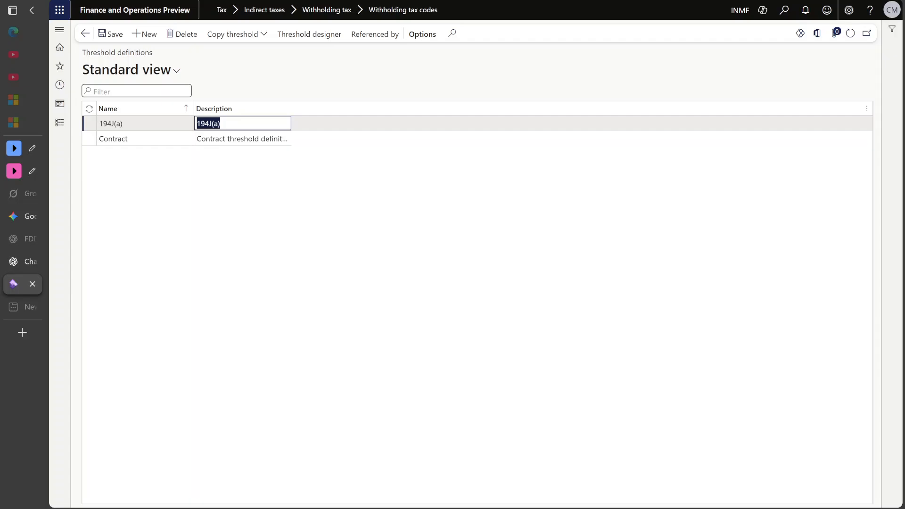
pyautogui.click(235, 34)
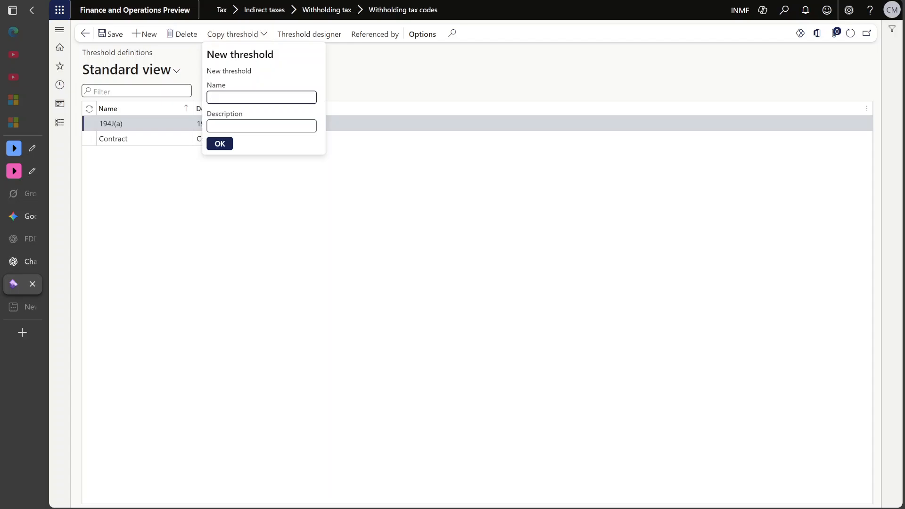
pyautogui.hotkey('alt', 'Tab')
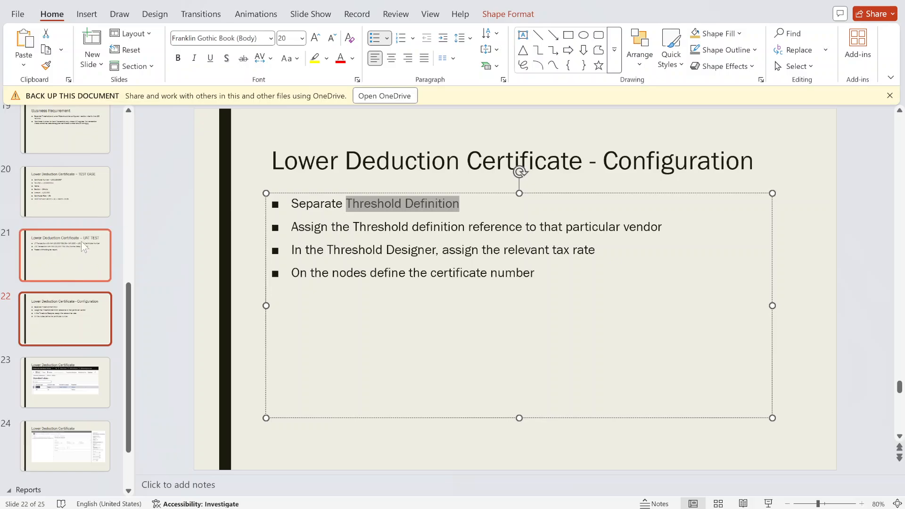
pyautogui.click(80, 189)
pyautogui.moveTo(415, 204); pyautogui.dragTo(483, 204)
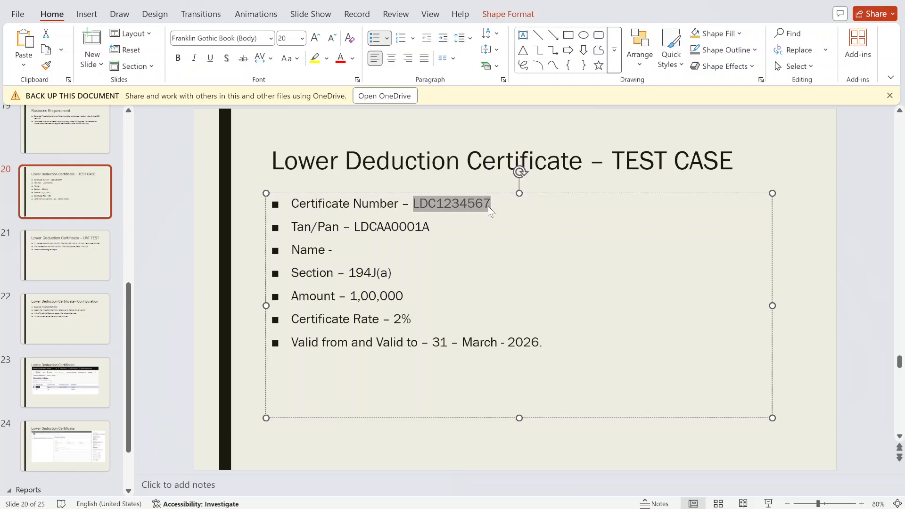
pyautogui.hotkey('alt', 'Tab')
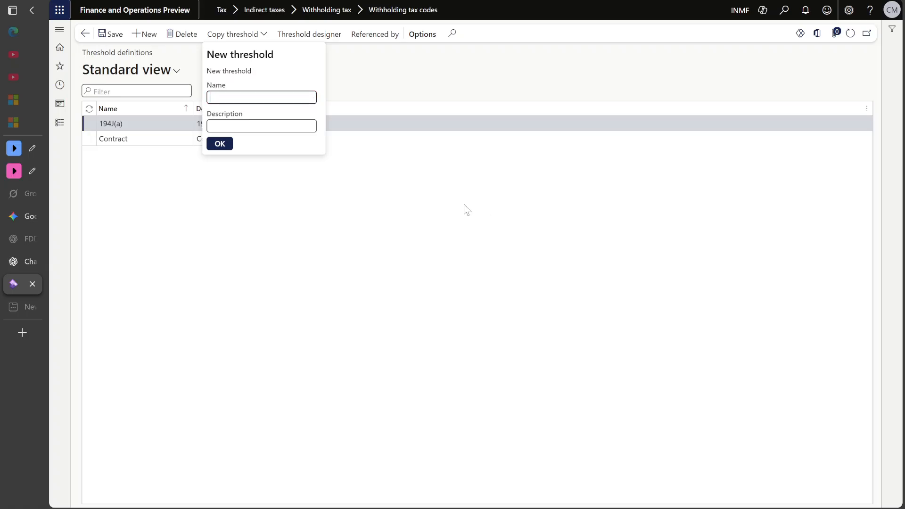
# - Enter the certificate number as both name and description of the new threshold, and create the copy
pyautogui.write('LDC1234567')
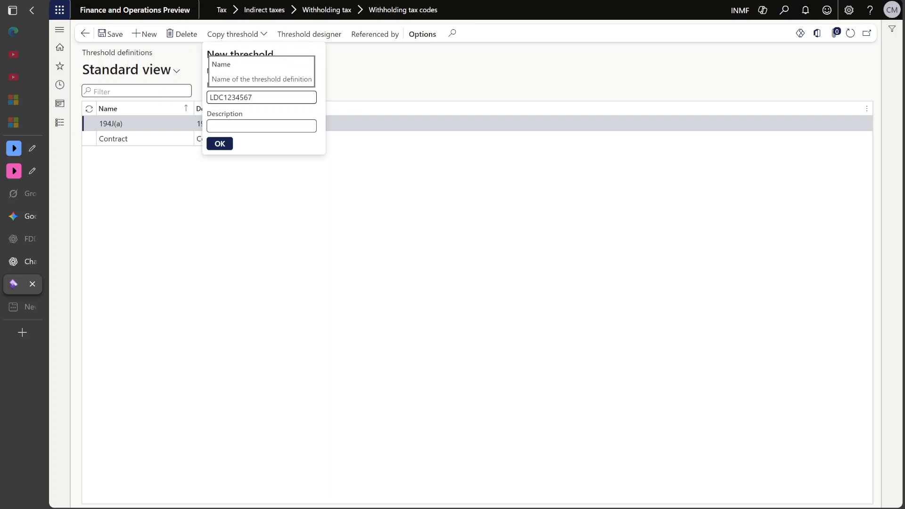
pyautogui.click(269, 123)
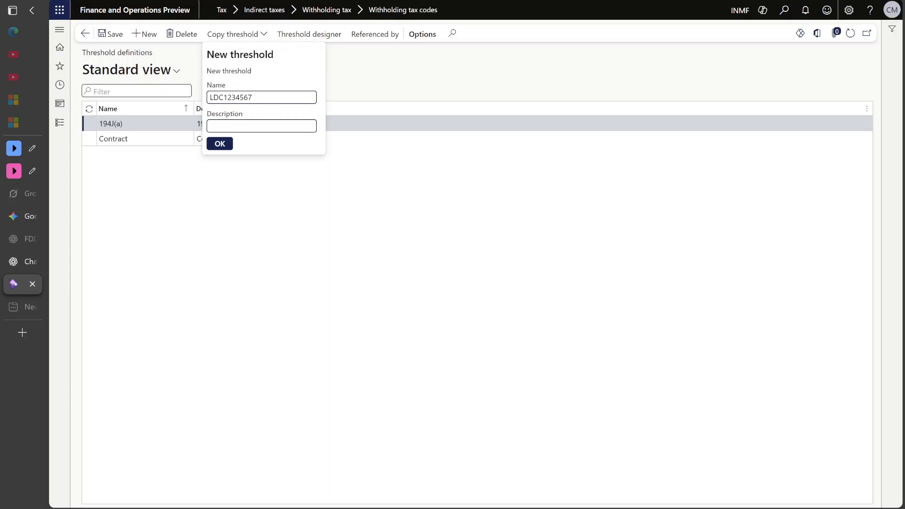
pyautogui.write('LDC1234567')
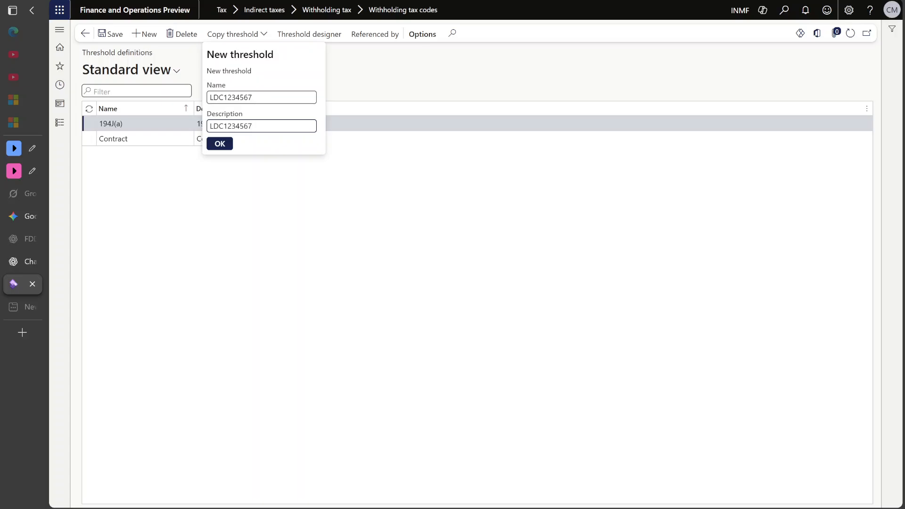
pyautogui.click(210, 97)
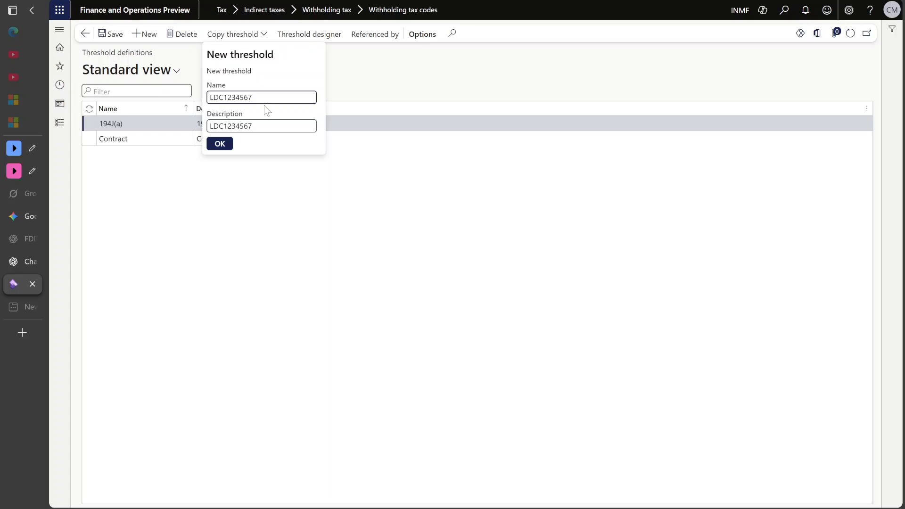
pyautogui.moveTo(210, 97); pyautogui.dragTo(265, 98)
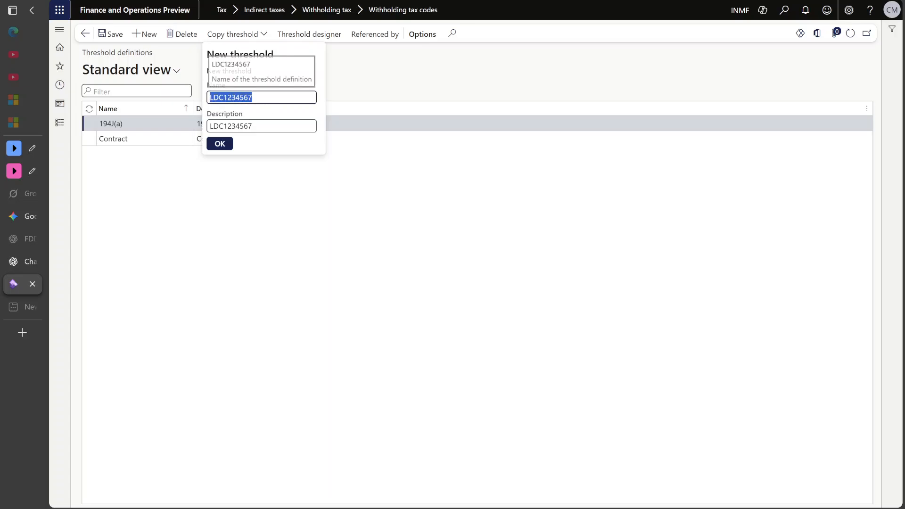
pyautogui.click(292, 83)
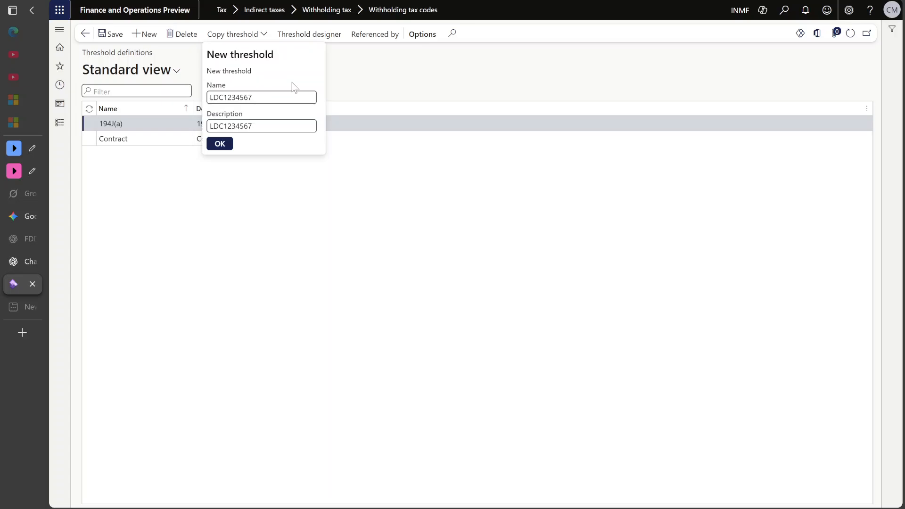
pyautogui.moveTo(262, 98); pyautogui.dragTo(207, 99)
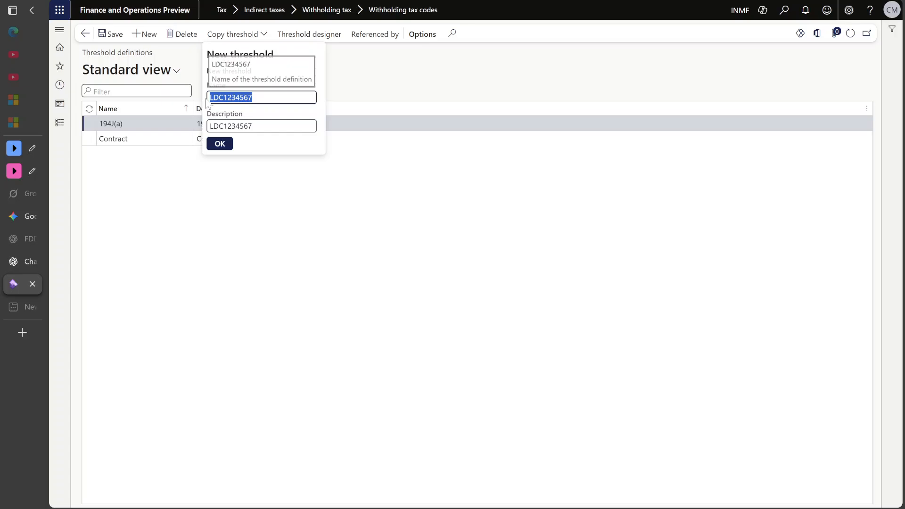
pyautogui.click(219, 144)
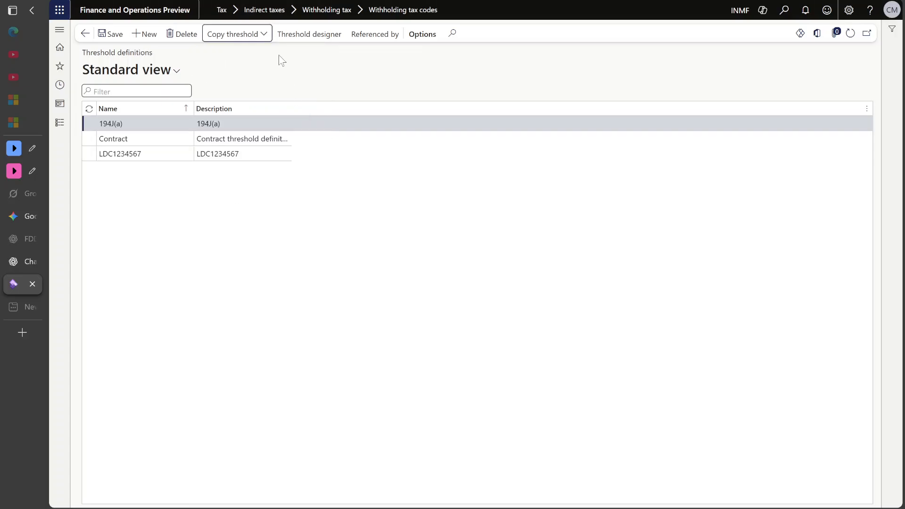
# - Return to the threshold references and assign the new certificate-number threshold to the Vendor row
pyautogui.click(225, 154)
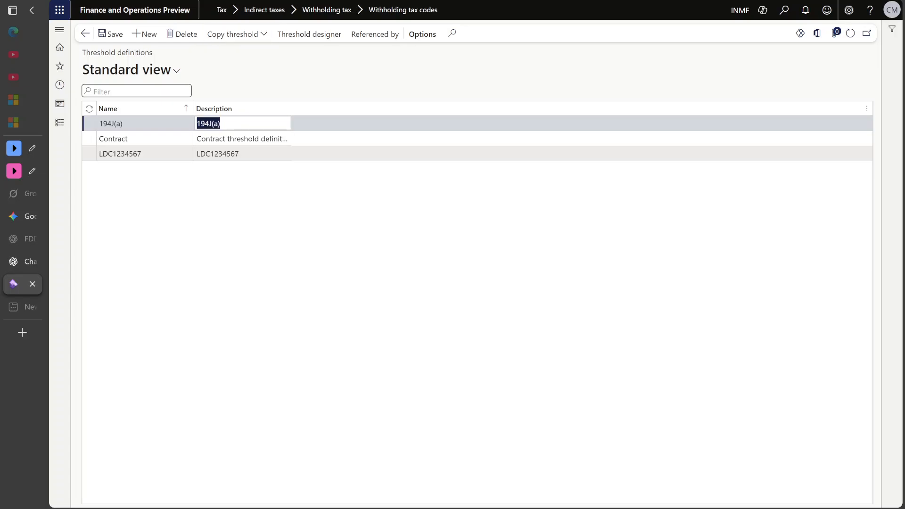
pyautogui.click(227, 153)
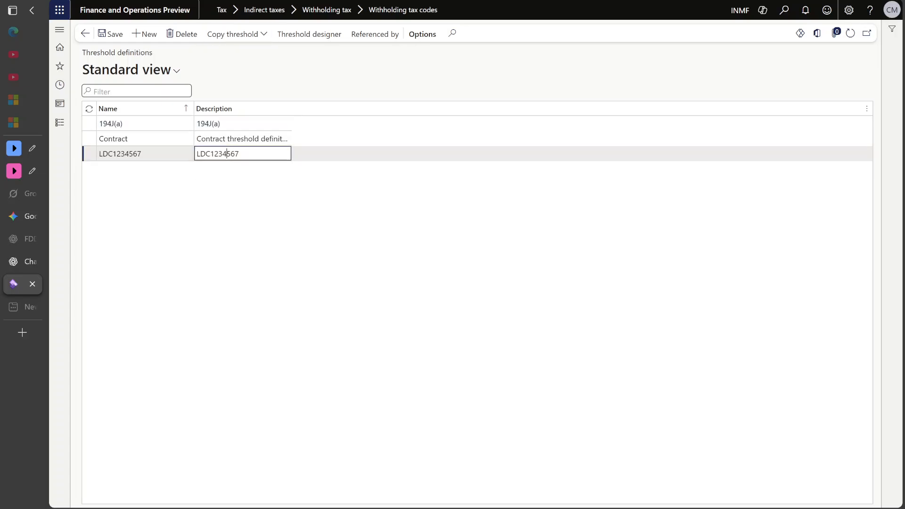
pyautogui.click(86, 34)
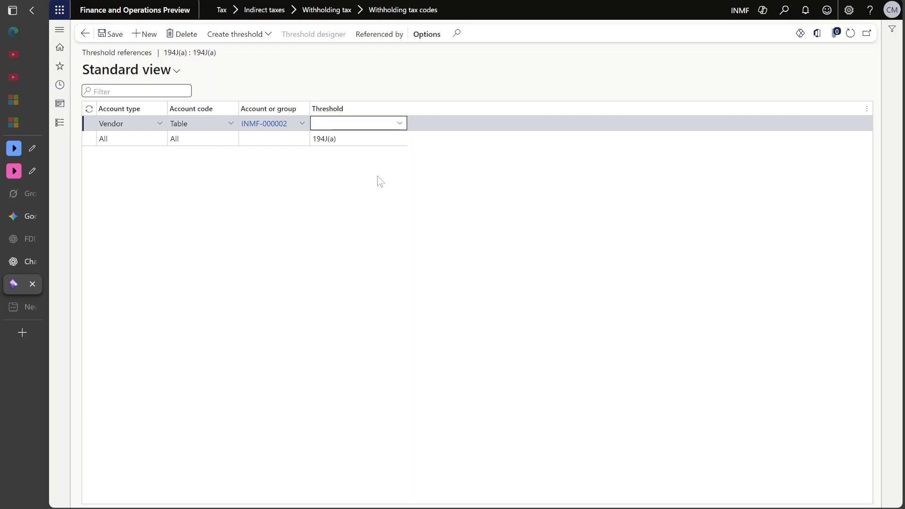
pyautogui.click(400, 124)
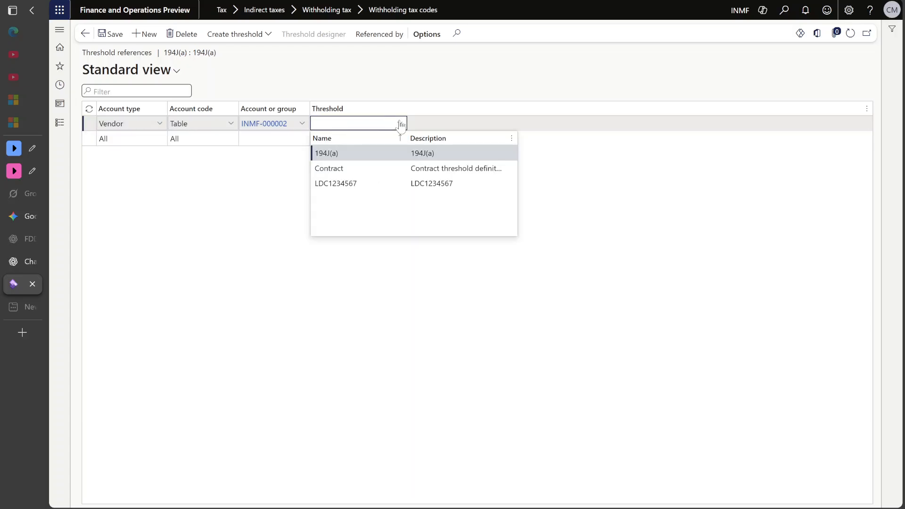
pyautogui.click(351, 187)
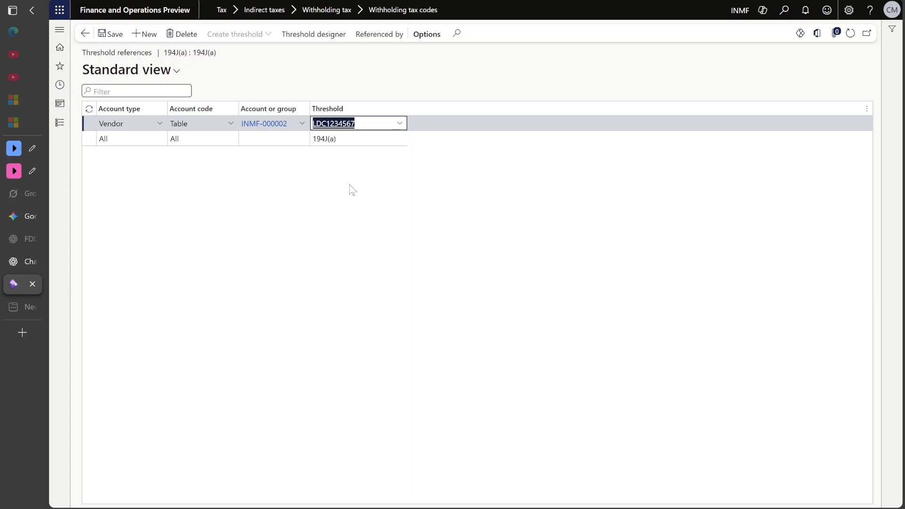
# - In the threshold designer, set the lower limit of the upper cumulative level (50,000.00 - MAX) to 100,000.00 and save
pyautogui.click(326, 37)
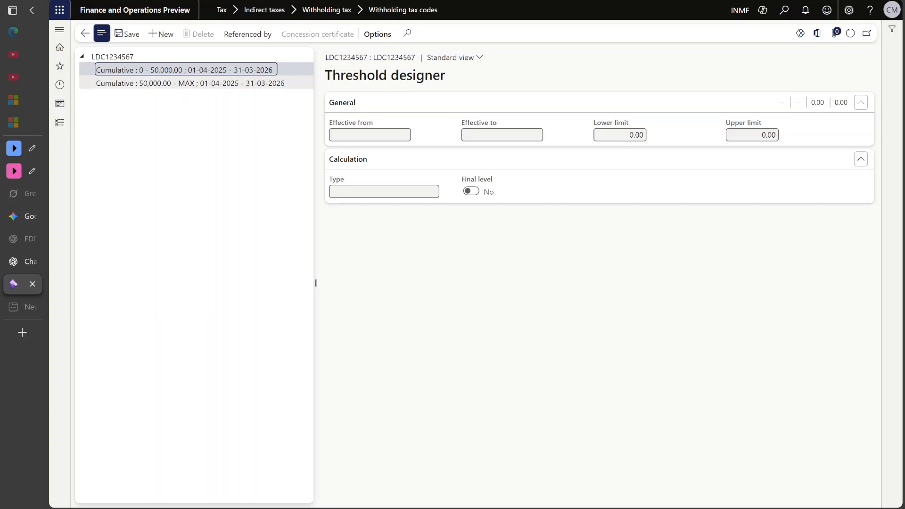
pyautogui.click(191, 83)
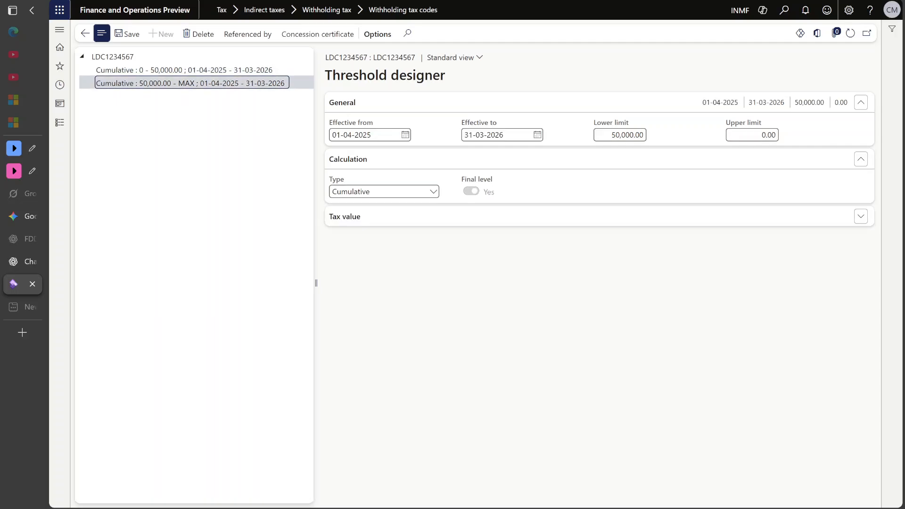
pyautogui.click(627, 135)
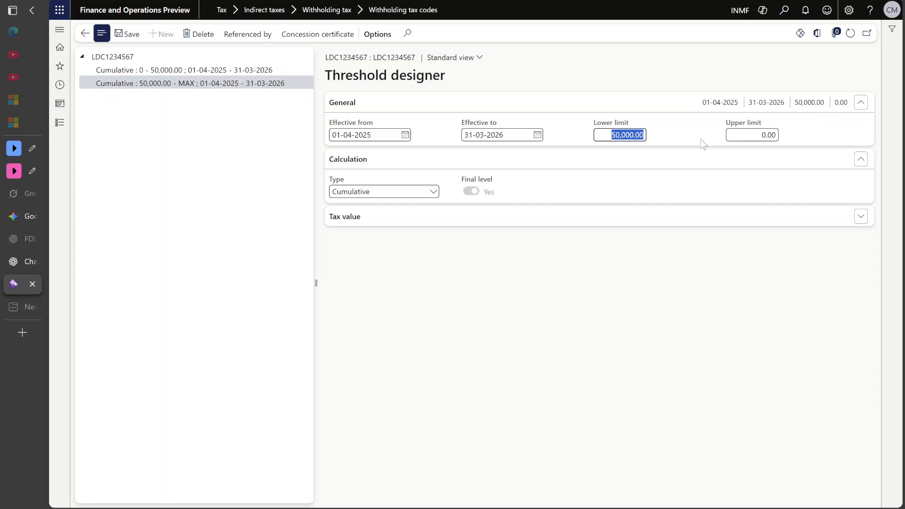
pyautogui.write('10')
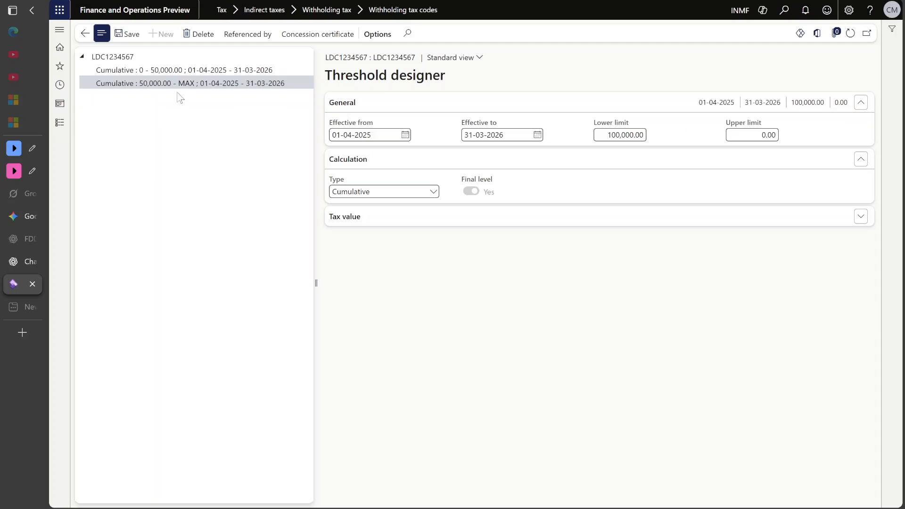
pyautogui.click(126, 39)
# - Set the upper limit of the cumulative level starting at 0 to 100,000.00 and save
pyautogui.click(158, 70)
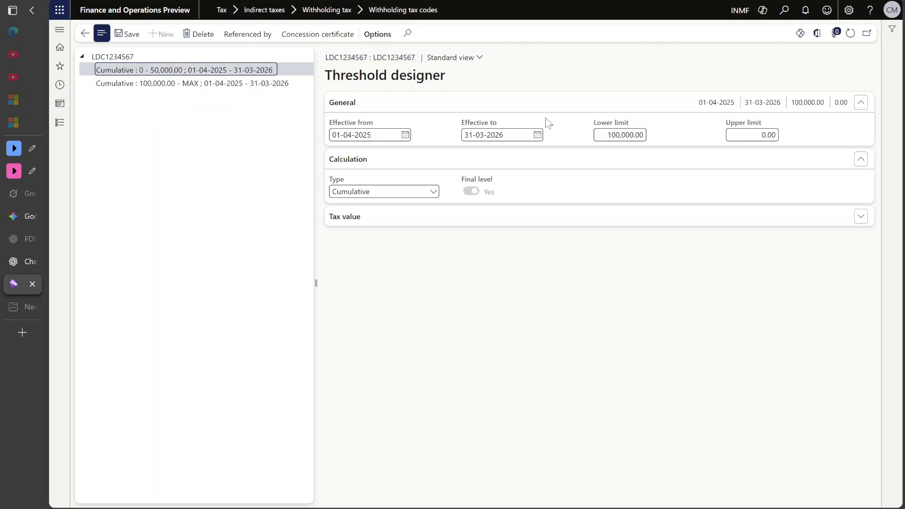
pyautogui.click(760, 135)
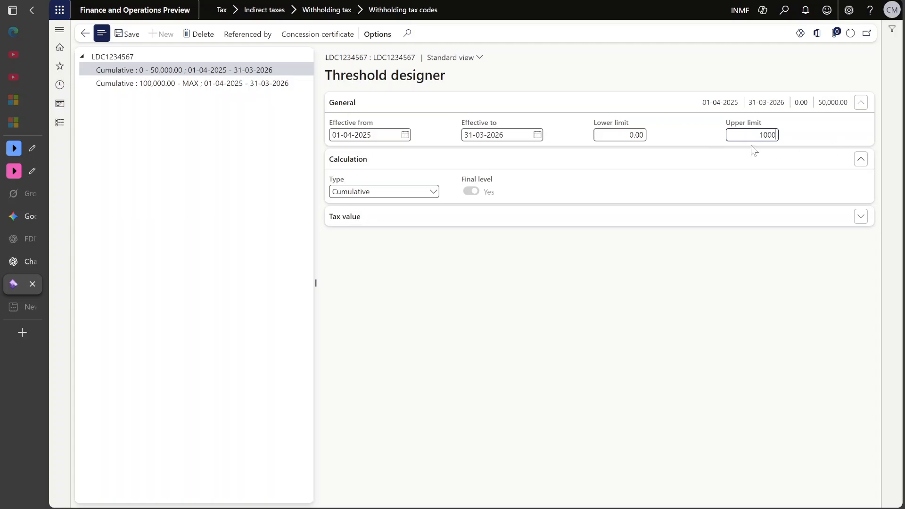
pyautogui.write('100,000')
pyautogui.click(698, 129)
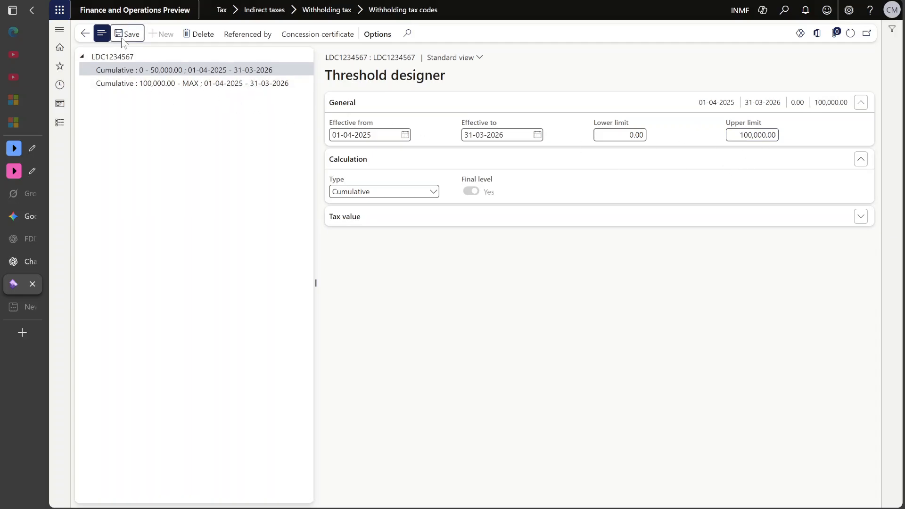
pyautogui.click(166, 86)
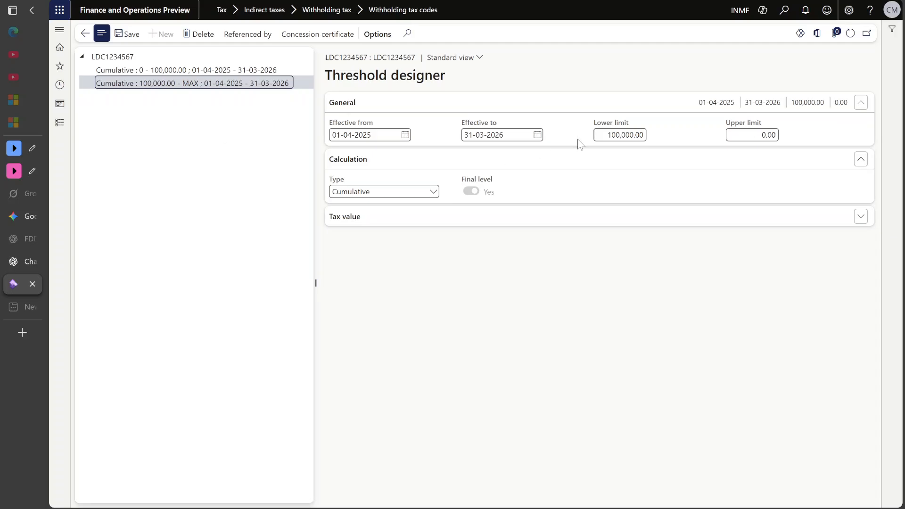
pyautogui.click(620, 134)
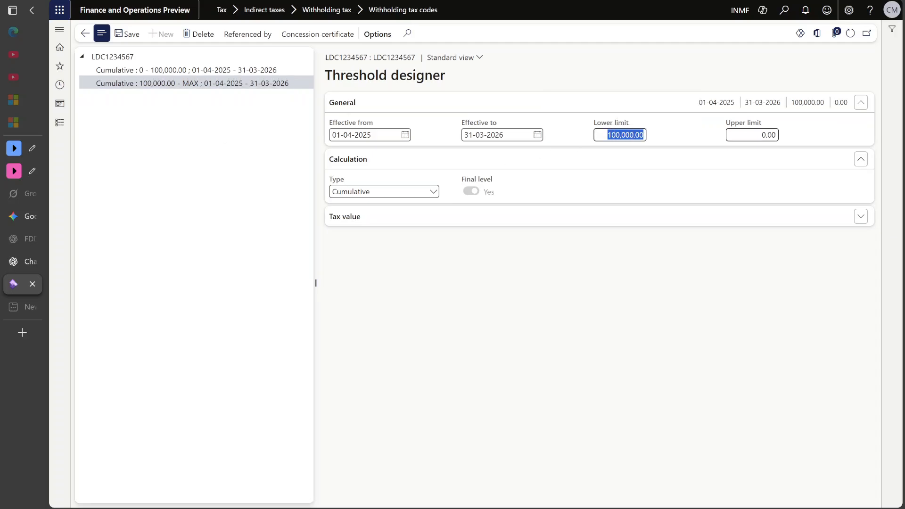
pyautogui.click(726, 125)
pyautogui.moveTo(726, 125); pyautogui.dragTo(765, 125)
pyautogui.click(699, 136)
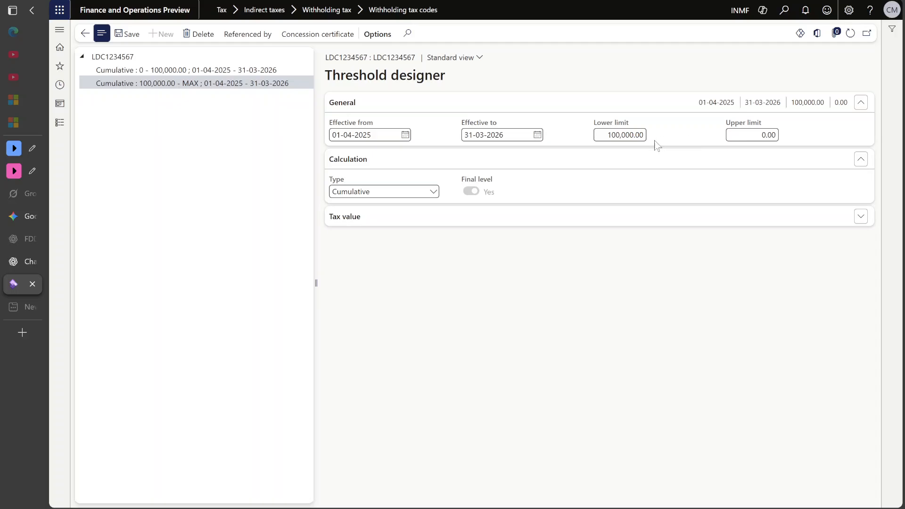
# - Add a tax value line with value 2 to the cumulative 0 - 100,000.00 level
pyautogui.click(278, 70)
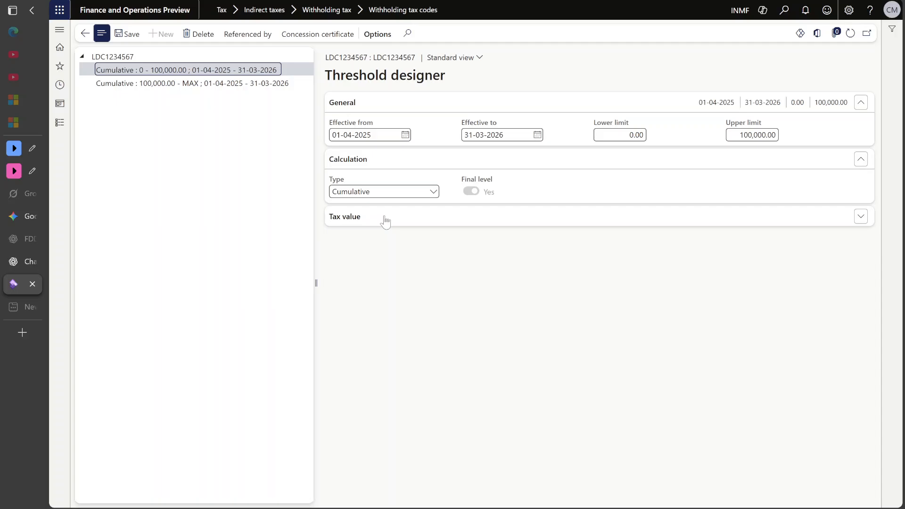
pyautogui.click(477, 220)
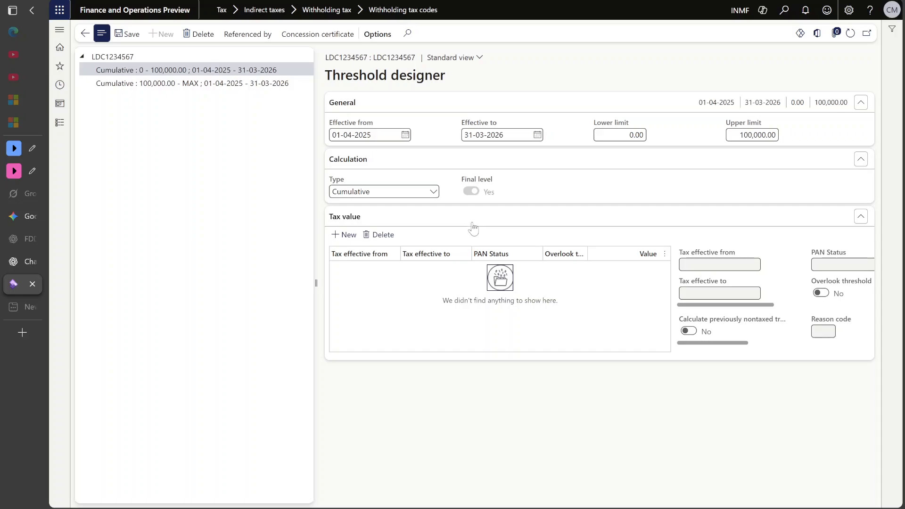
pyautogui.click(345, 235)
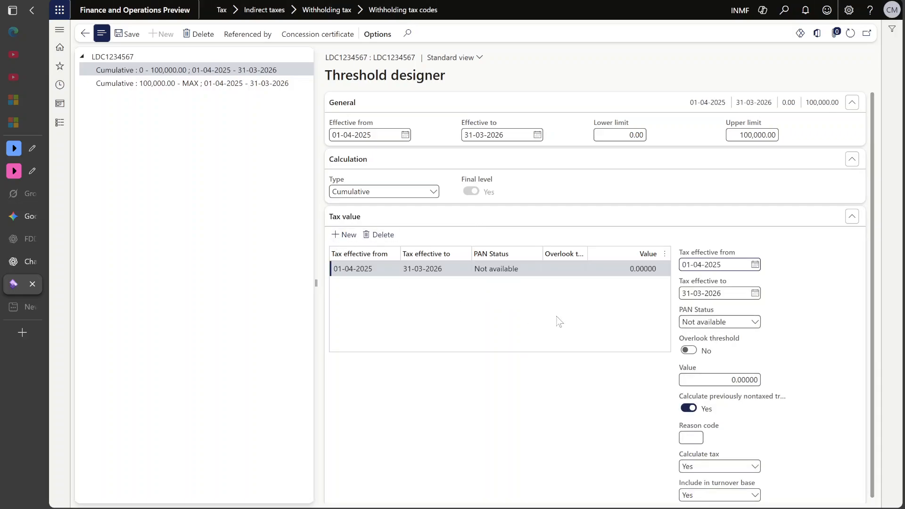
pyautogui.click(718, 378)
pyautogui.write('2')
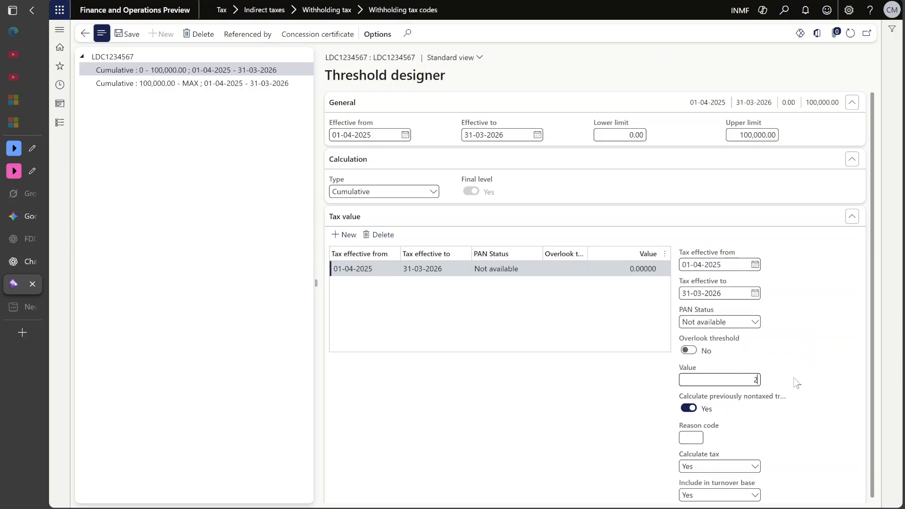
# - Set the line's PAN status to Received and turn off the calculation of previously nontaxed transactions
pyautogui.click(758, 325)
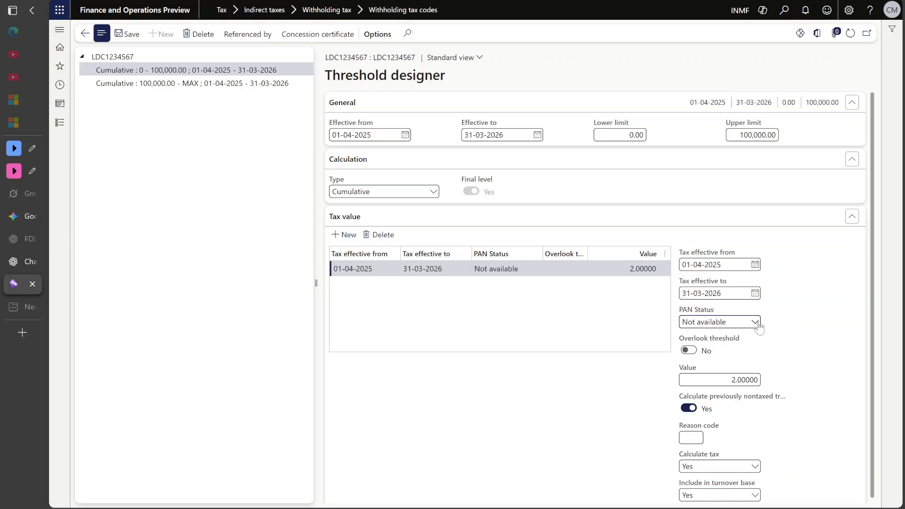
pyautogui.click(756, 323)
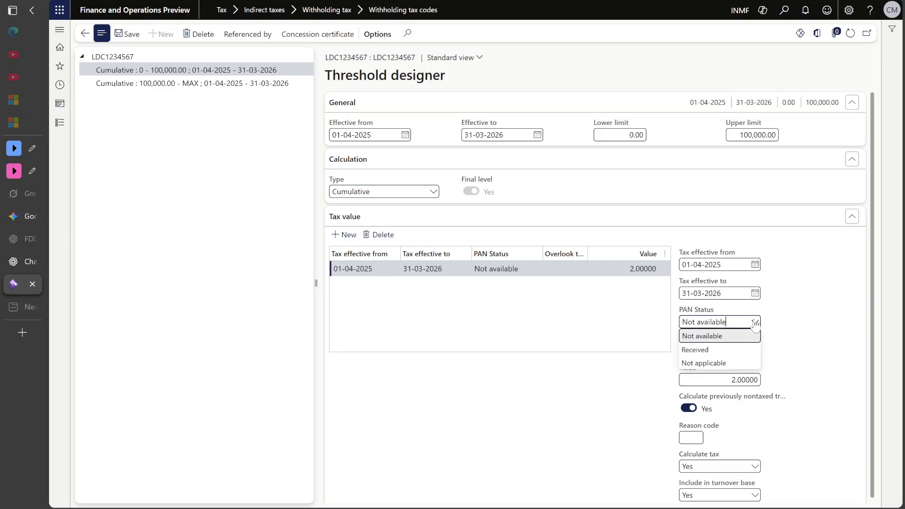
pyautogui.click(722, 349)
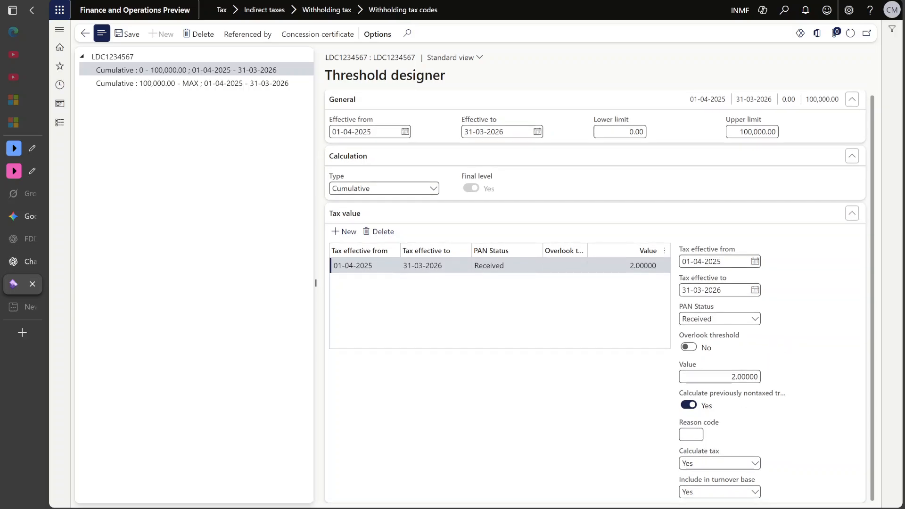
pyautogui.click(689, 404)
# - Add a tax value line to the 100,000.00 - MAX level with PAN status Received and value 10
pyautogui.click(198, 83)
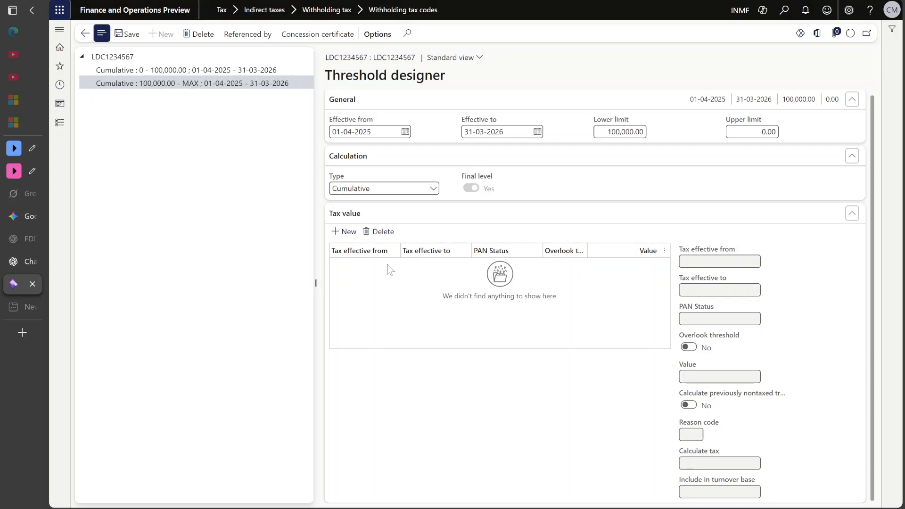
pyautogui.click(755, 319)
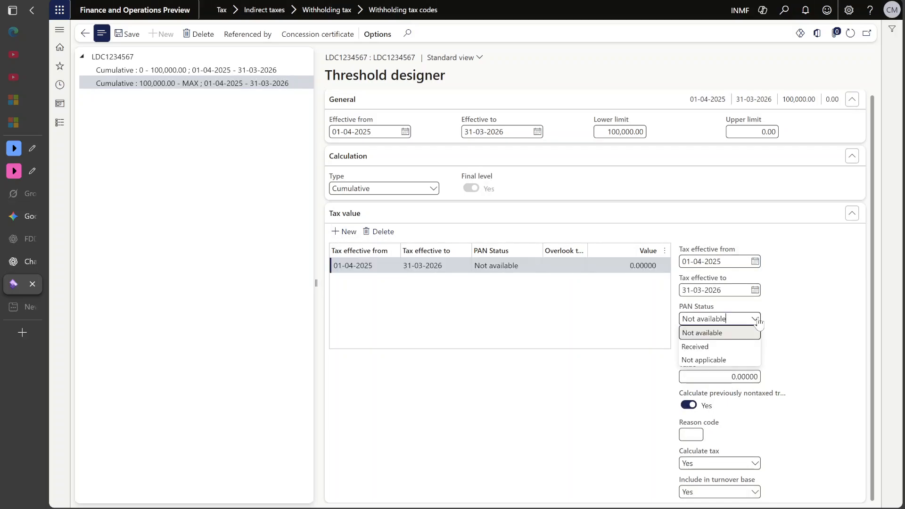
pyautogui.click(747, 348)
pyautogui.press('Tab')
pyautogui.press('Tab')
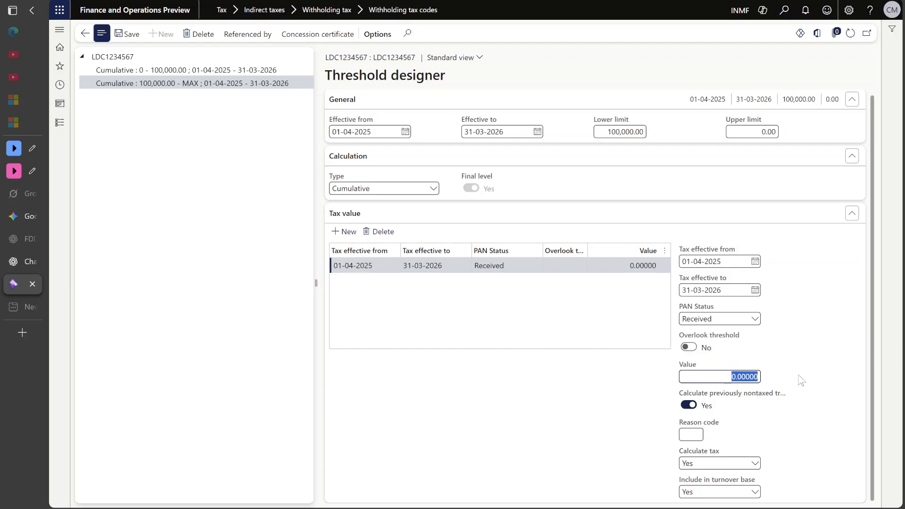
pyautogui.write('10')
pyautogui.click(801, 362)
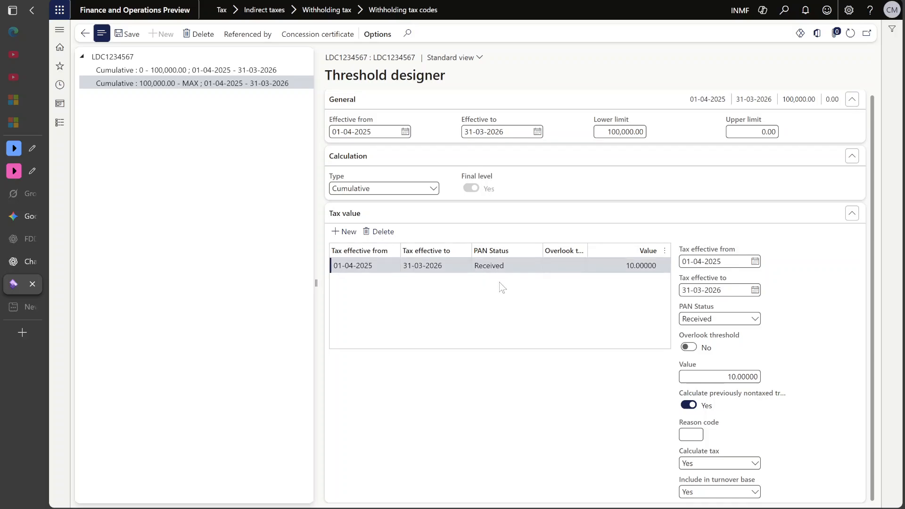
# - Turn off the calculation of previously nontaxed transactions for the 10% tax value and save the threshold
pyautogui.click(688, 404)
pyautogui.click(556, 303)
pyautogui.click(132, 39)
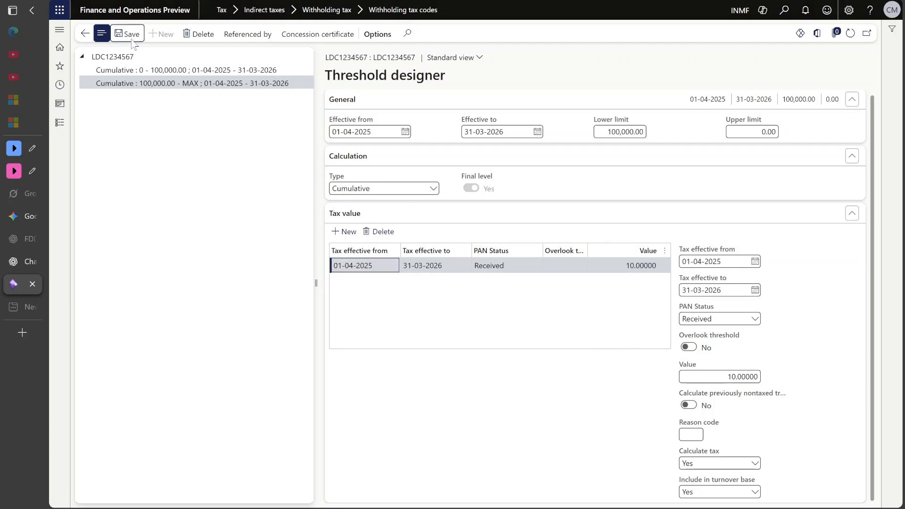
# - Record the concession certificate for the 0 - 100,000.00 level, using the certificate number from the PowerPoint test case slide
pyautogui.click(186, 69)
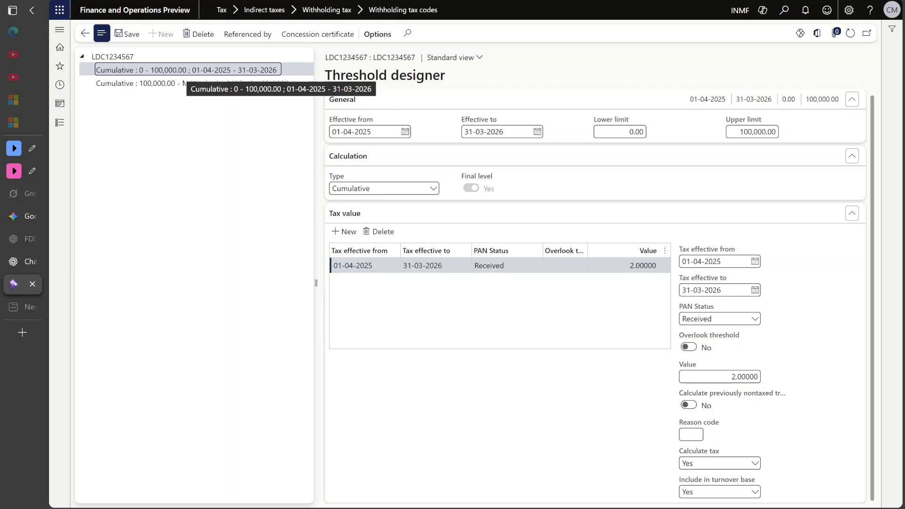
pyautogui.moveTo(136, 70); pyautogui.dragTo(280, 70)
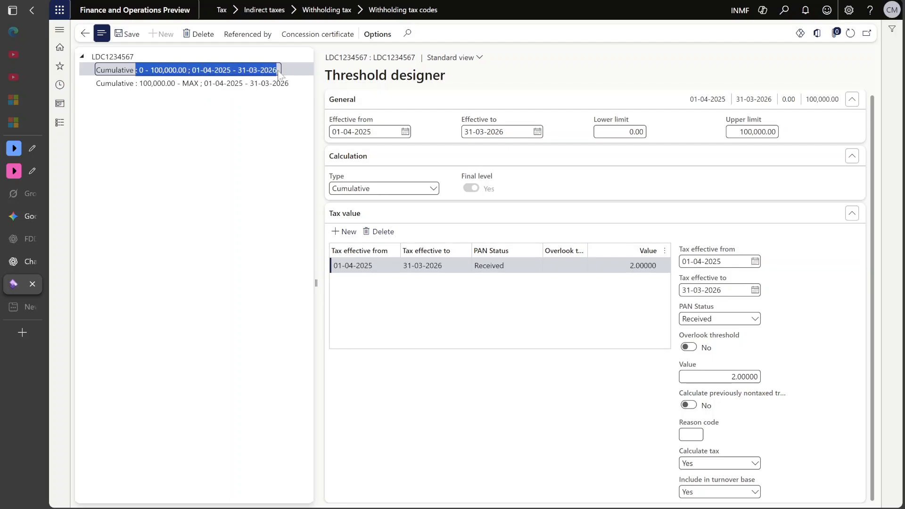
pyautogui.click(321, 40)
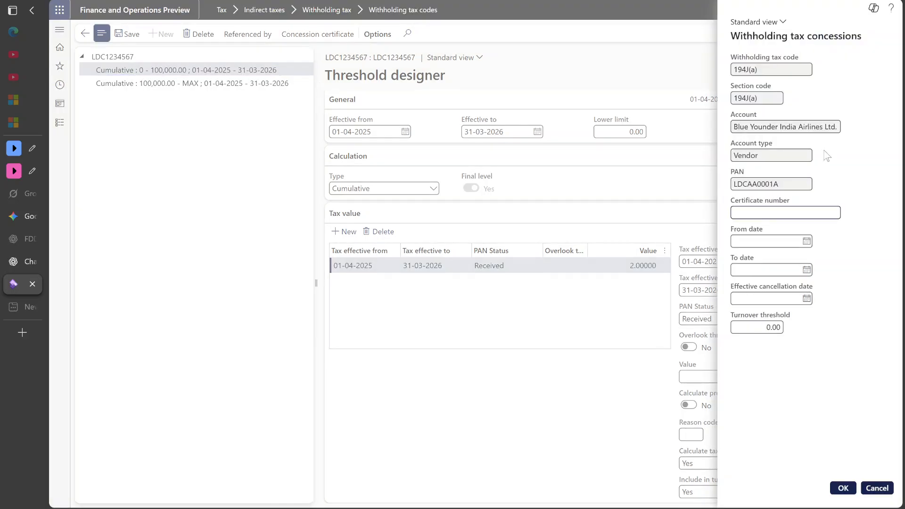
pyautogui.hotkey('alt', 'Tab')
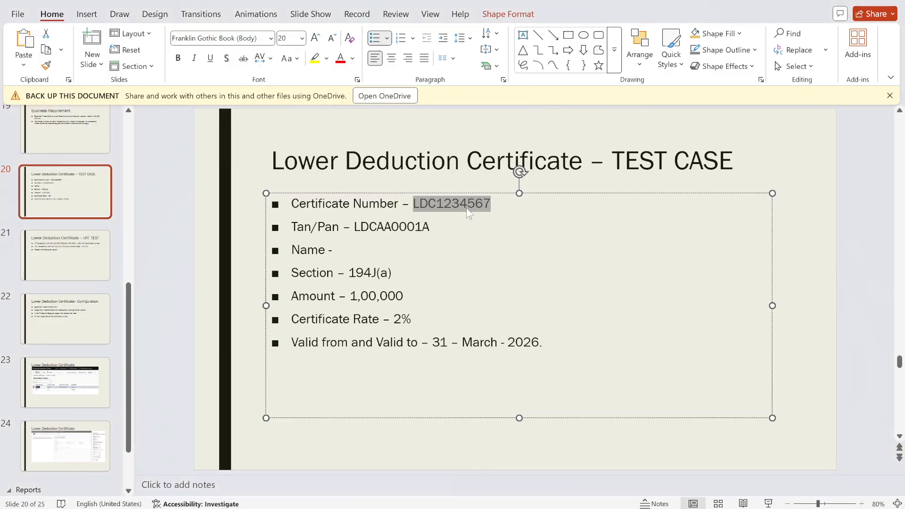
pyautogui.hotkey('alt', 'Tab')
pyautogui.write('LDC1234567')
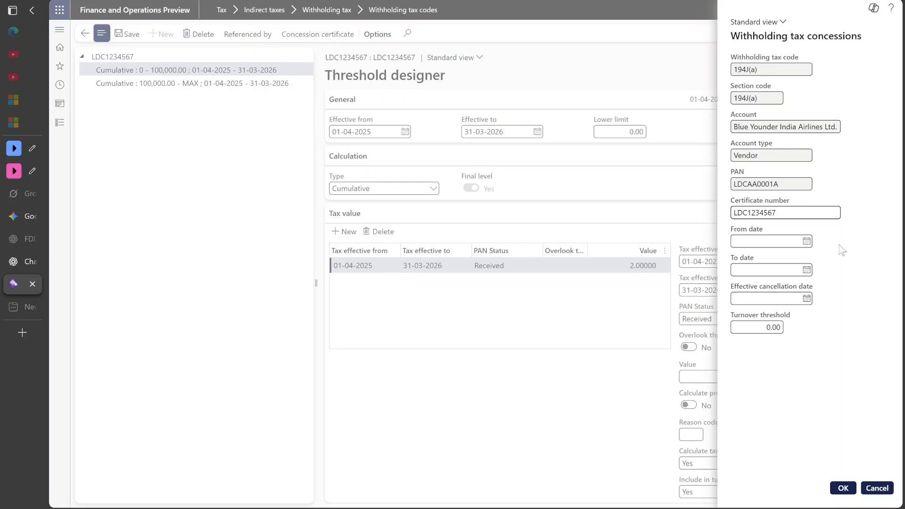
pyautogui.click(843, 487)
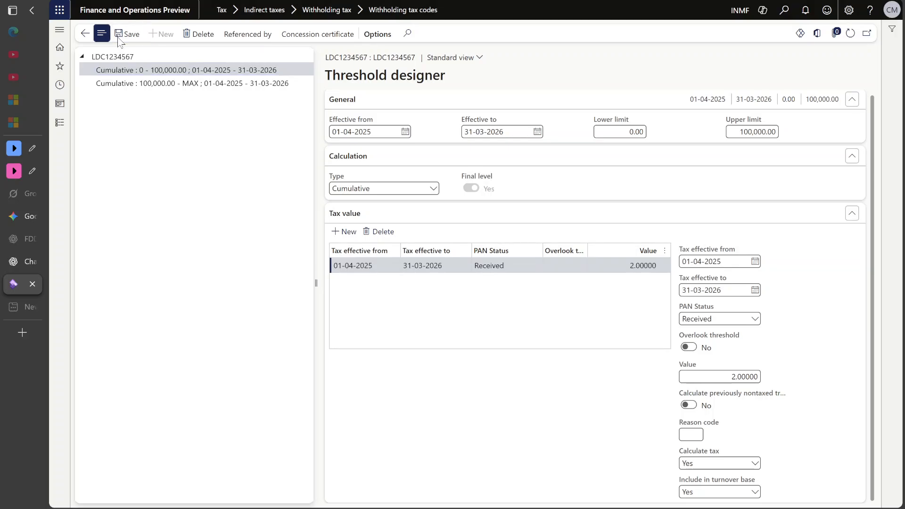
# - Leave the threshold and withholding tax code setup and open the All vendors list in Accounts payable
pyautogui.click(90, 38)
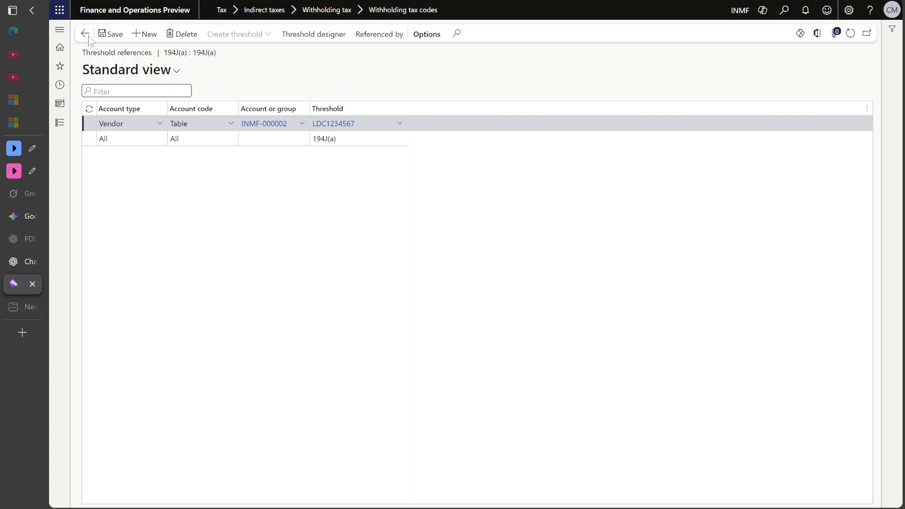
pyautogui.click(86, 34)
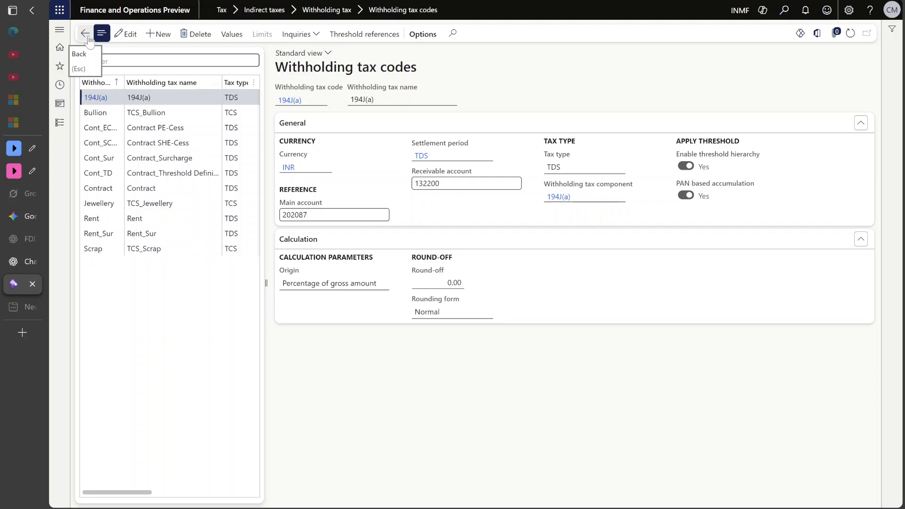
pyautogui.click(60, 123)
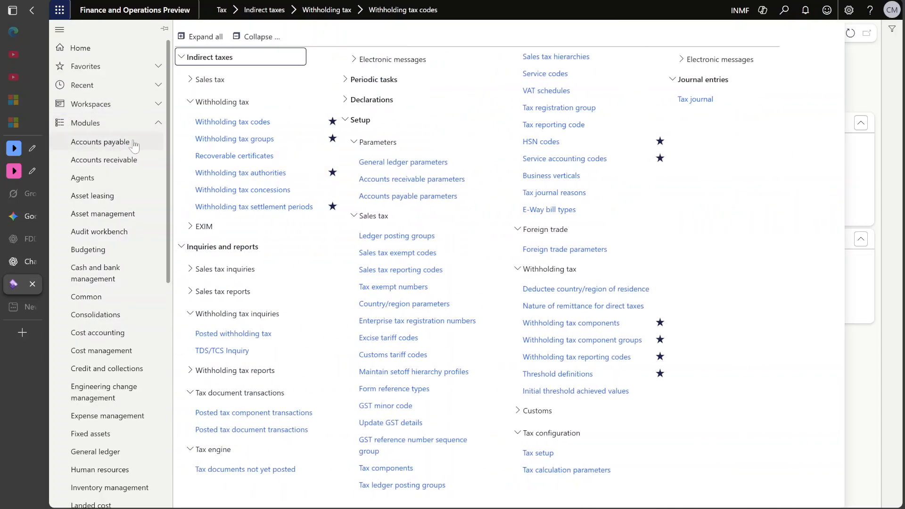
pyautogui.click(135, 144)
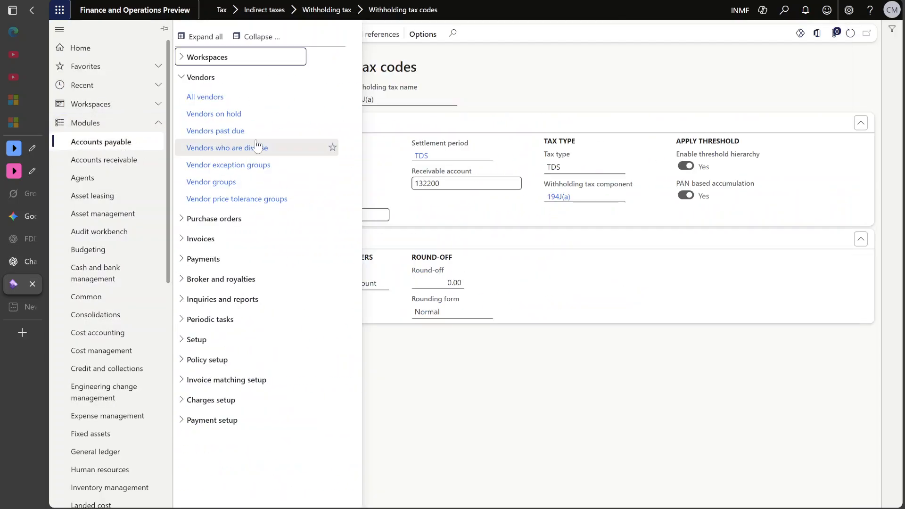
pyautogui.click(202, 97)
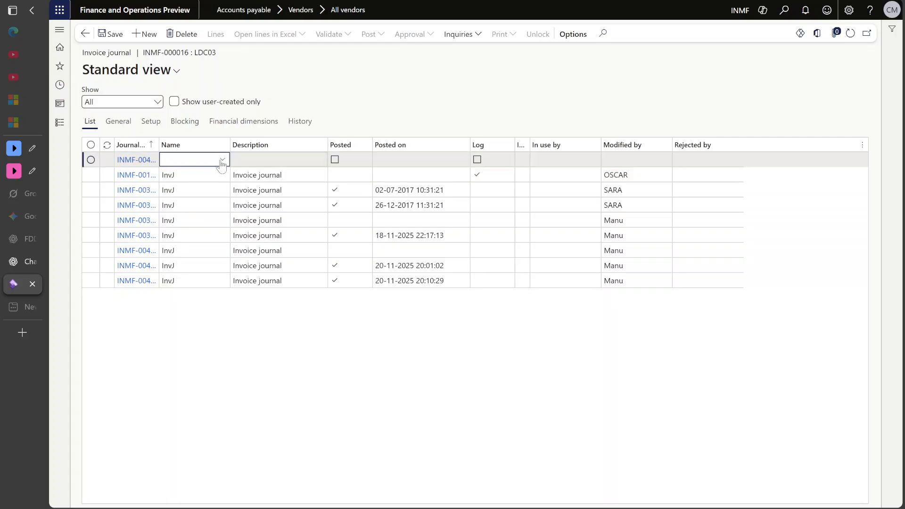
# - Assign the journal name InvJ to the new invoice journal and open its lines
pyautogui.click(222, 164)
pyautogui.click(214, 189)
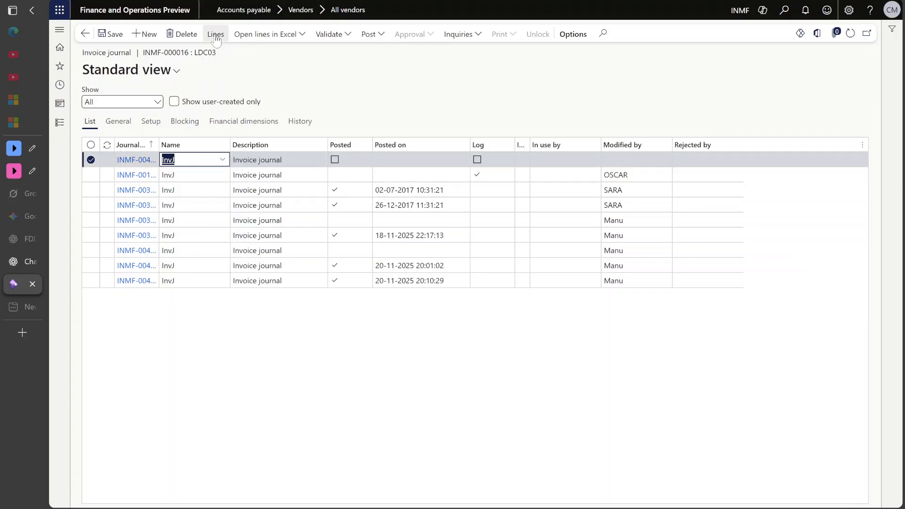
pyautogui.click(216, 35)
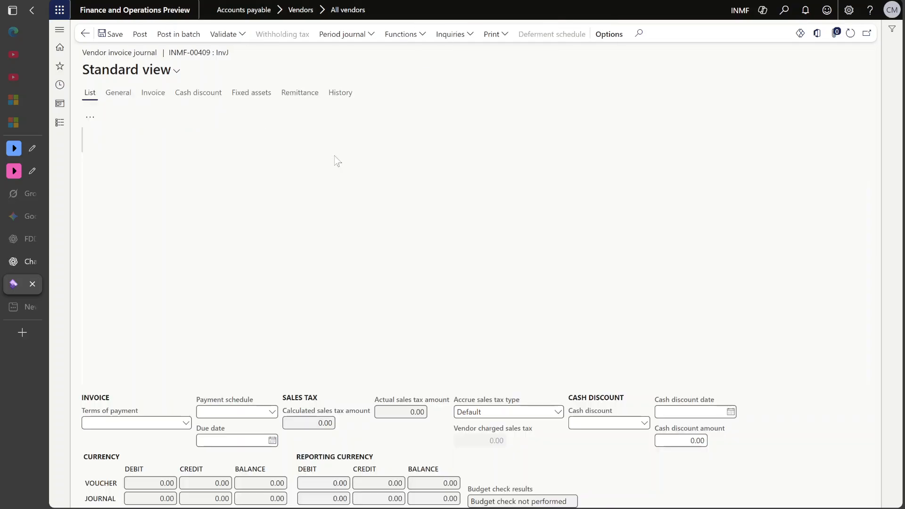
# - Select vendor LDC03 as the account of the journal line and accept the default invoice date
pyautogui.click(409, 152)
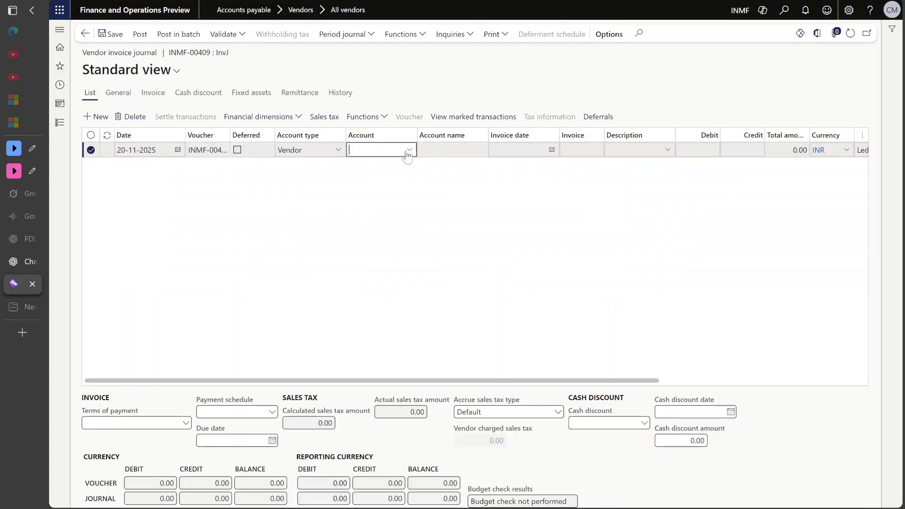
pyautogui.scroll(-3, 401, 230)
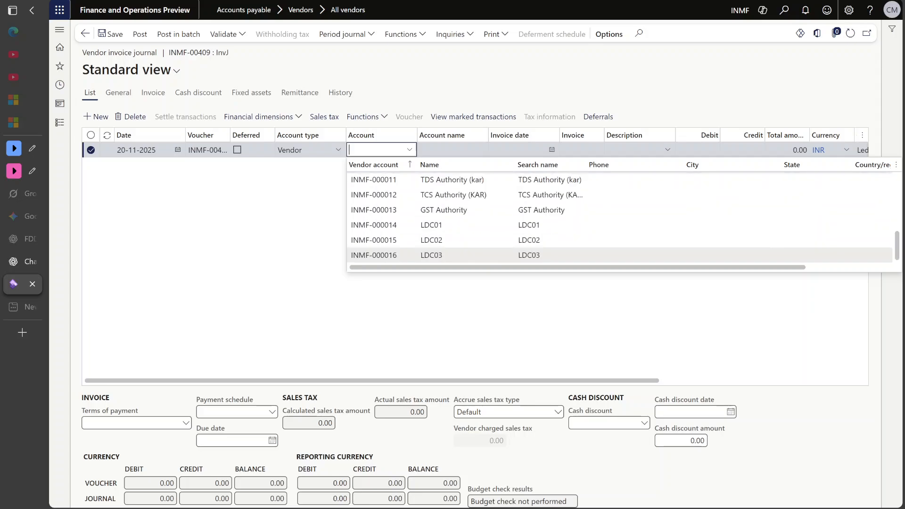
pyautogui.click(404, 255)
pyautogui.press('Tab')
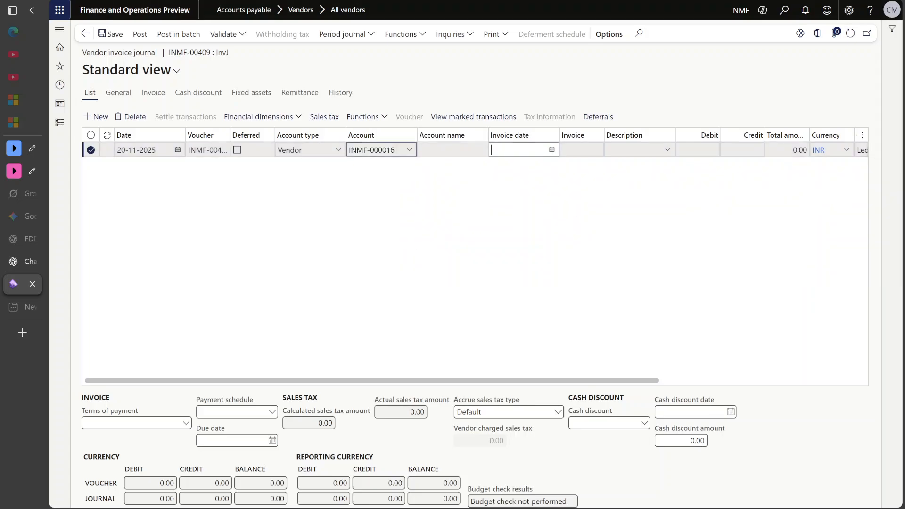
pyautogui.press('Tab')
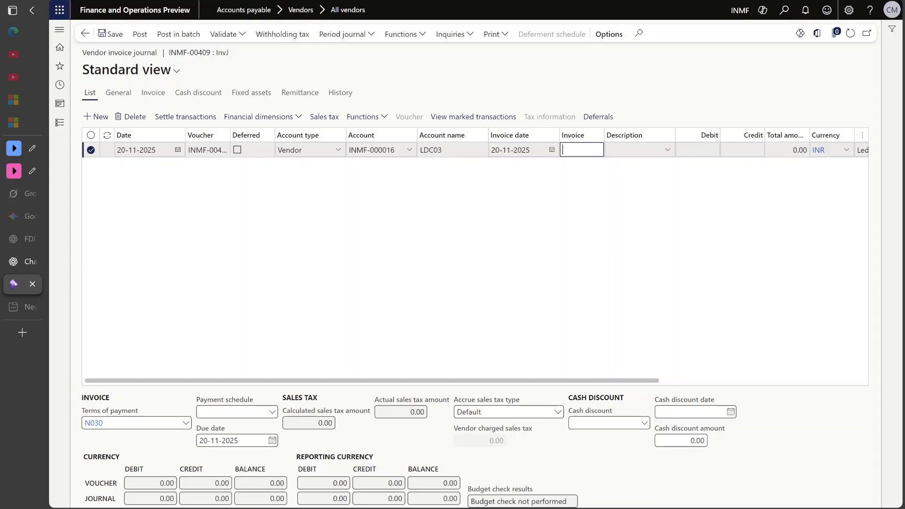
# - Enter invoice INV01 with a credit of 100,000 on the journal line, keeping INR and the Ledger offset account type
pyautogui.write('INV')
pyautogui.press('Tab')
pyautogui.press('Tab')
pyautogui.press('Tab')
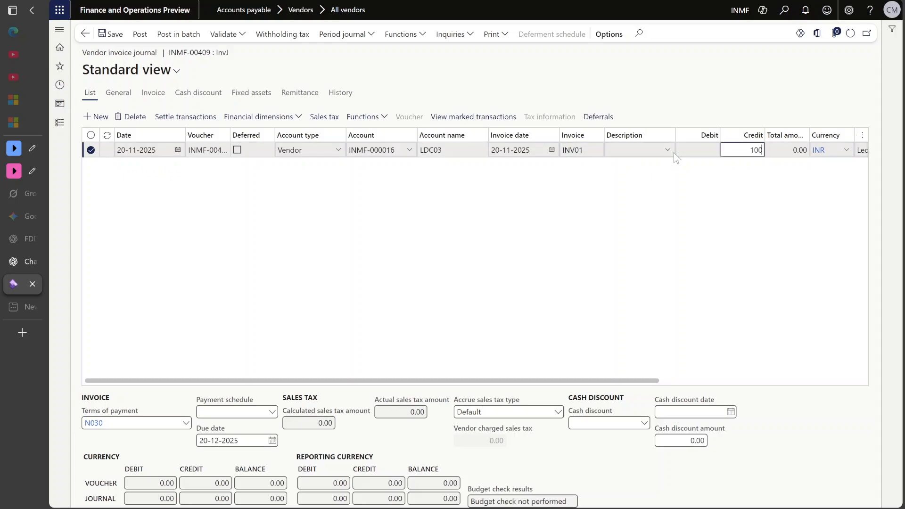
pyautogui.write('100,000')
pyautogui.press('Tab')
pyautogui.press('Tab')
pyautogui.press('Tab')
pyautogui.press('Tab')
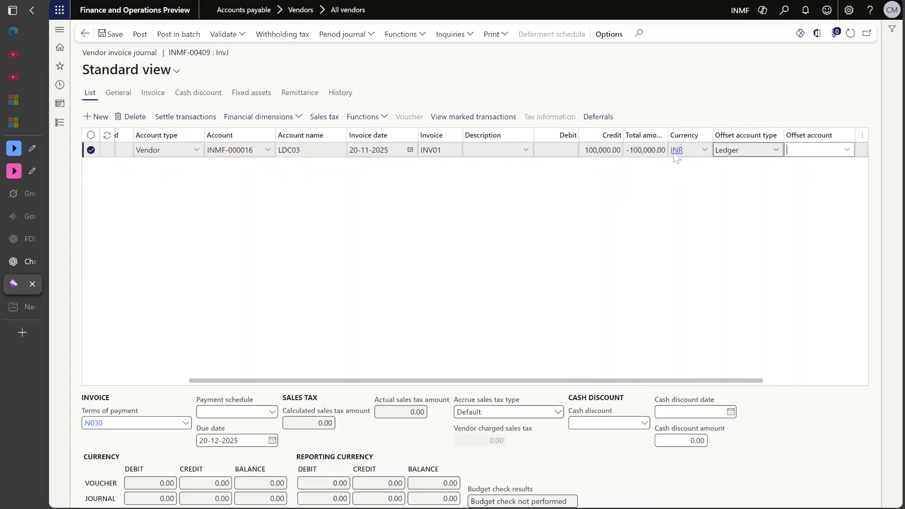
# - Set the offset account of the 20-11-2025 invoice line to 600150, Other Miscellaneous Expenses
pyautogui.click(847, 150)
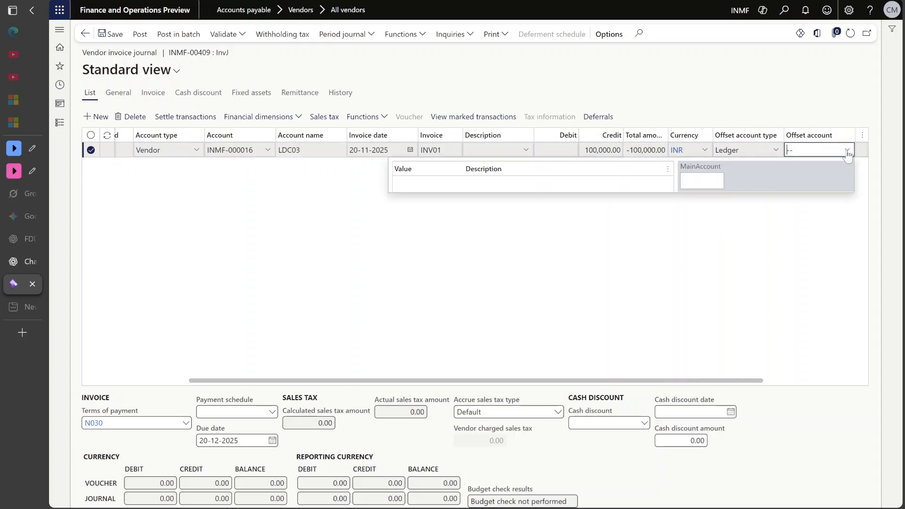
pyautogui.write('6')
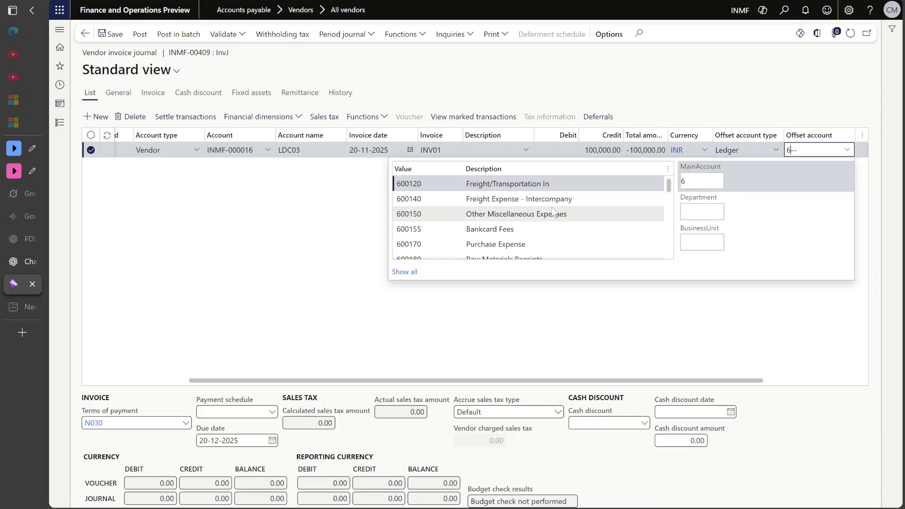
pyautogui.click(554, 213)
pyautogui.click(294, 215)
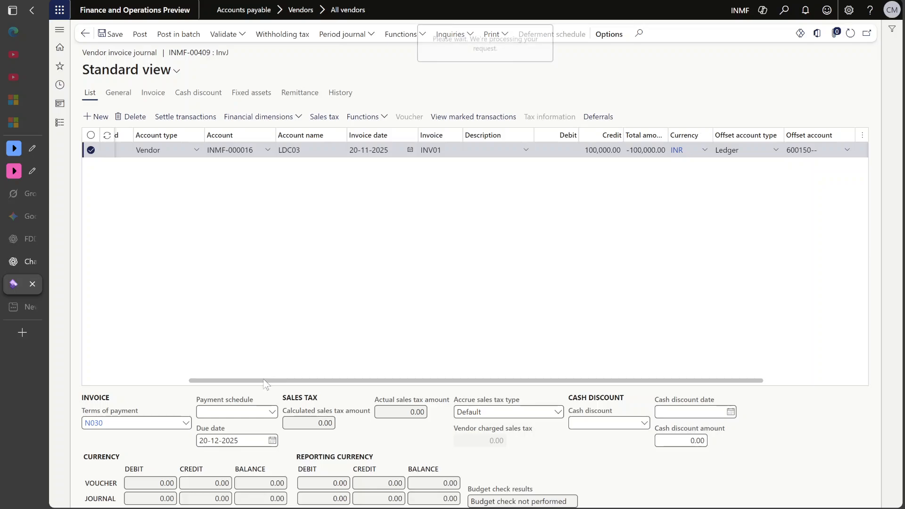
# - Add a second line to the invoice journal and date it 18-11-2025
pyautogui.hotkey('alt', 'n')
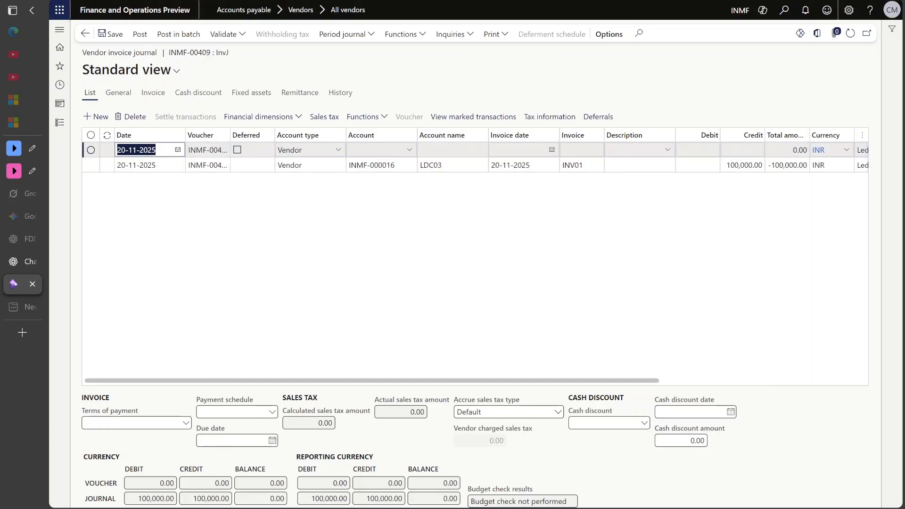
pyautogui.press('BackSpace')
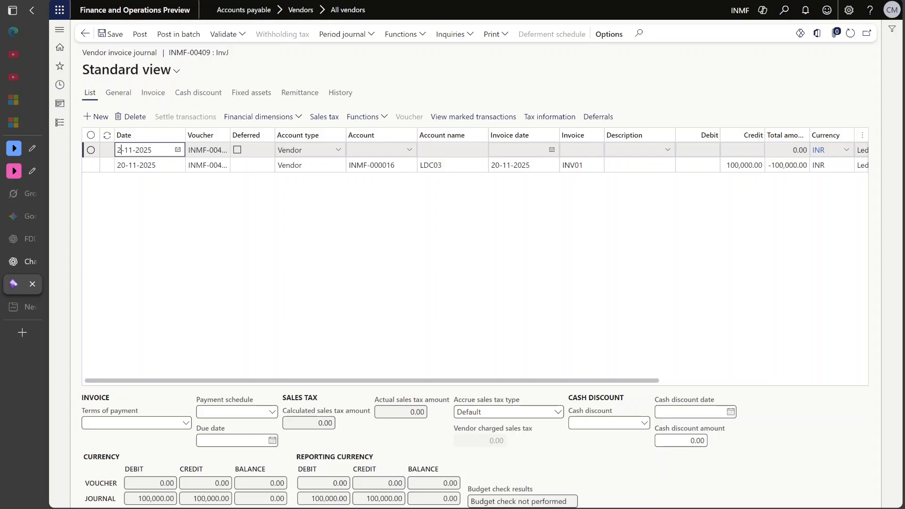
pyautogui.press('Delete')
pyautogui.write('18')
pyautogui.press('Tab')
pyautogui.press('Tab')
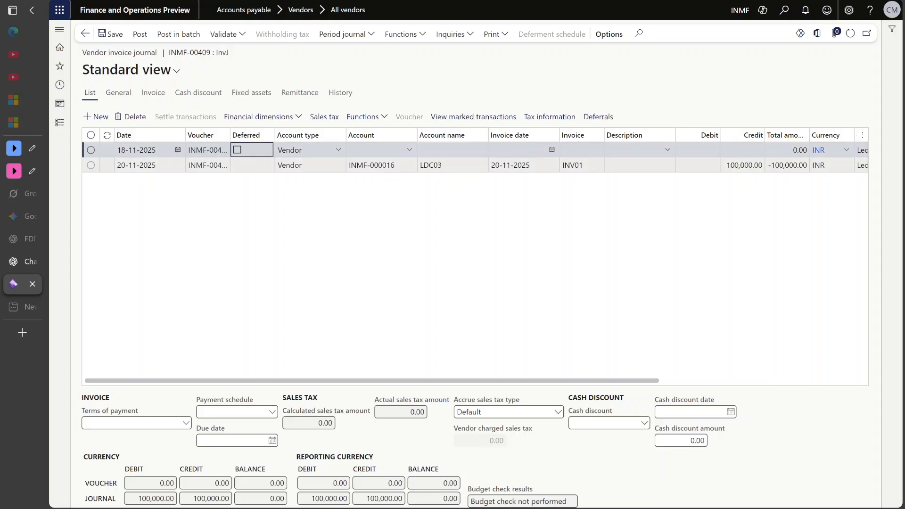
pyautogui.press('Tab')
pyautogui.press('Tab')
# - Copy the LDC03 vendor account from the existing line to the new one and set its invoice date to 18-11-2025
pyautogui.moveTo(396, 166); pyautogui.dragTo(348, 166)
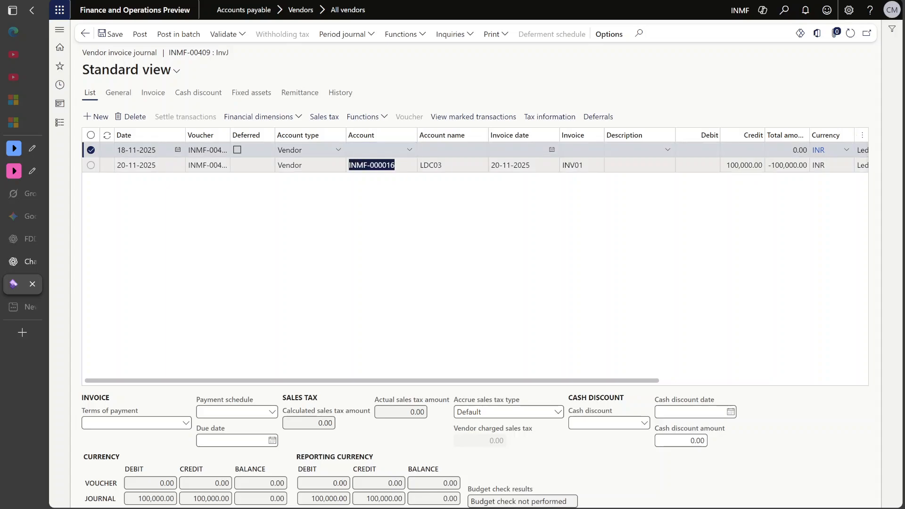
pyautogui.hotkey('ctrl', 'c')
pyautogui.click(378, 150)
pyautogui.hotkey('ctrl', 'v')
pyautogui.press('Tab')
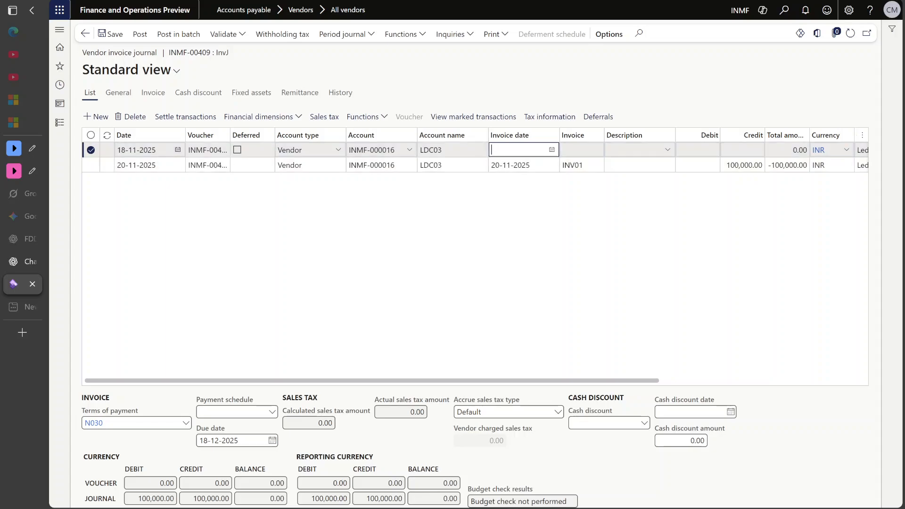
pyautogui.click(95, 151)
pyautogui.hotkey('ctrl', 'c')
pyautogui.click(517, 150)
pyautogui.hotkey('ctrl', 'v')
pyautogui.press('Tab')
# - Number the 18-11-2025 invoice INV01 and renumber the 20-11-2025 invoice as INV02
pyautogui.moveTo(585, 165); pyautogui.dragTo(562, 165)
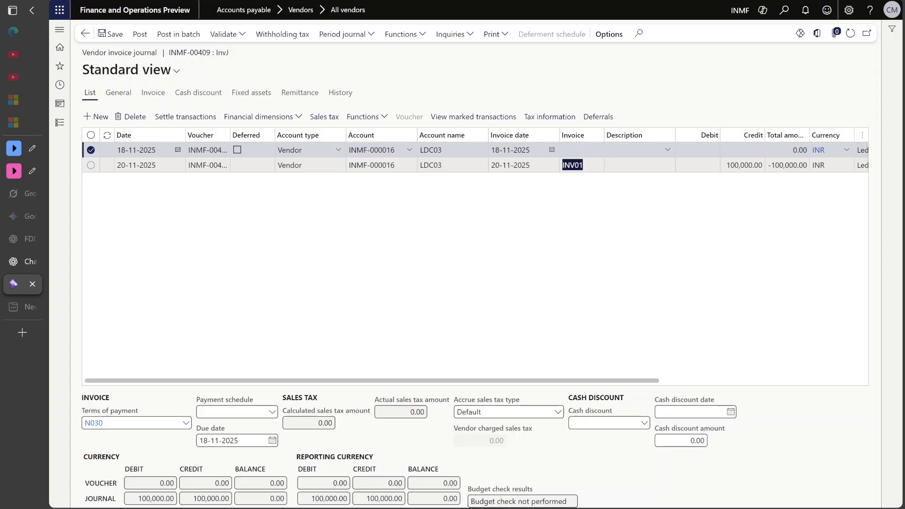
pyautogui.hotkey('ctrl', 'c')
pyautogui.click(561, 151)
pyautogui.hotkey('ctrl', 'v')
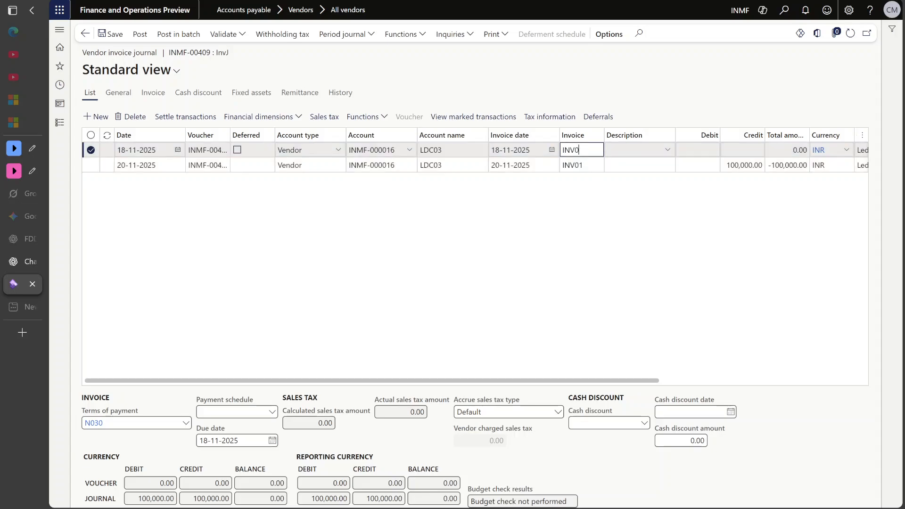
pyautogui.write('1')
pyautogui.press('Down')
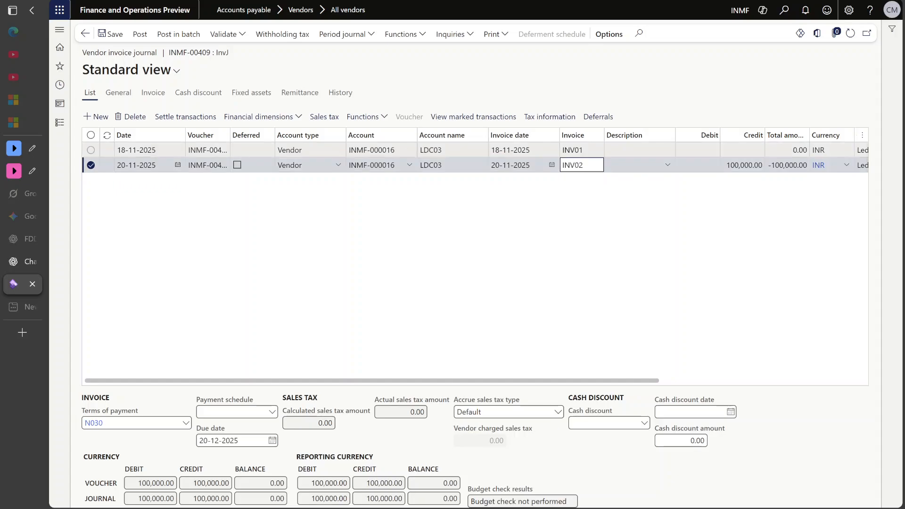
# - Enter a credit of 100,000 on the INV01 line, keeping INR and the Ledger offset account type
pyautogui.click(743, 151)
pyautogui.write('100')
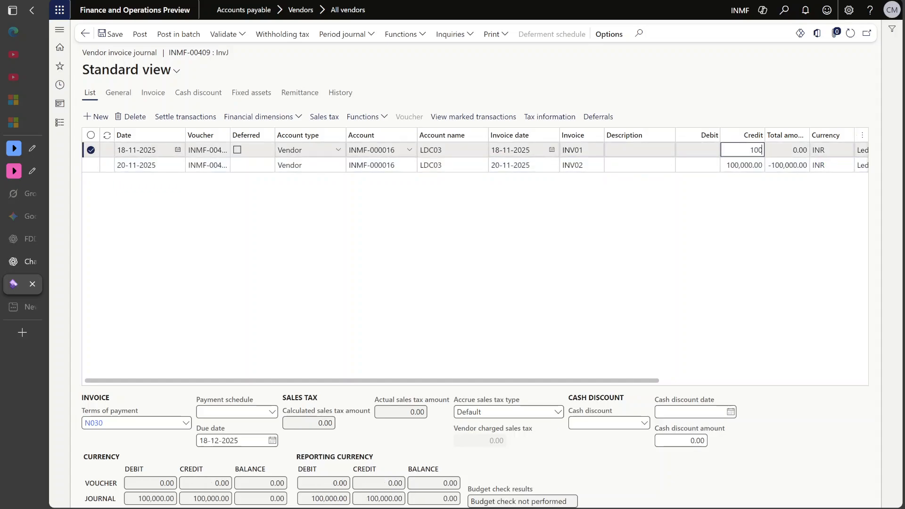
pyautogui.write(',000')
pyautogui.press('Tab')
pyautogui.press('Tab')
pyautogui.press('Tab')
pyautogui.press('Tab')
pyautogui.press('Tab')
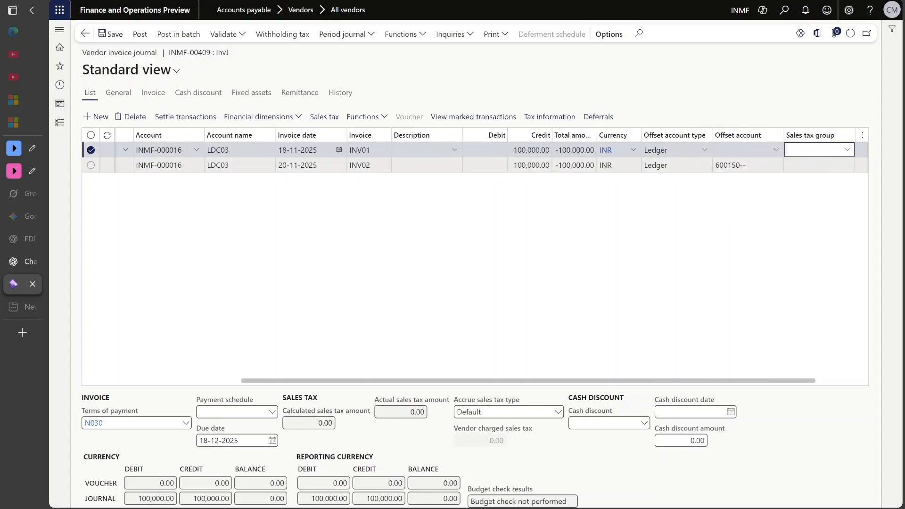
# - Copy offset account 600150 from the INV02 line to the INV01 line, removing the extra leading dashes
pyautogui.moveTo(750, 166); pyautogui.dragTo(711, 166)
pyautogui.hotkey('ctrl', 'c')
pyautogui.click(740, 151)
pyautogui.hotkey('ctrl', 'v')
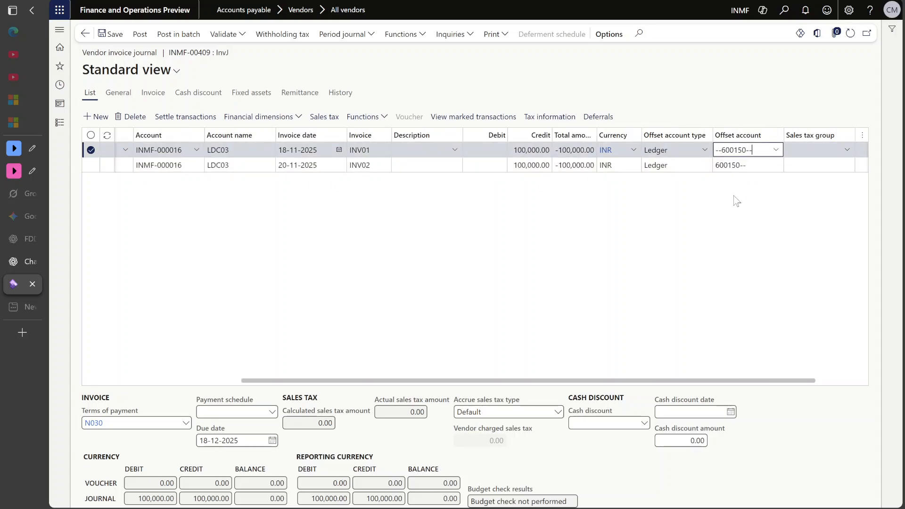
pyautogui.press('Tab')
pyautogui.click(725, 165)
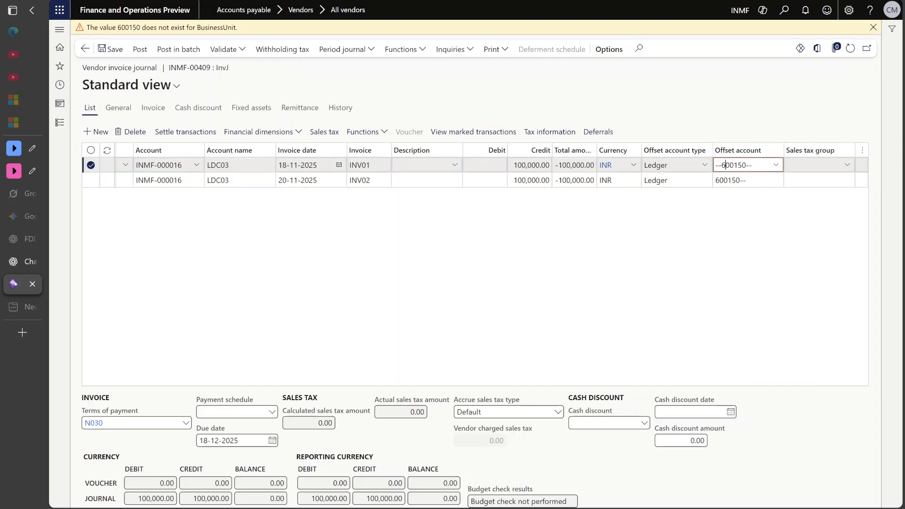
pyautogui.press('BackSpace')
pyautogui.press('BackSpace')
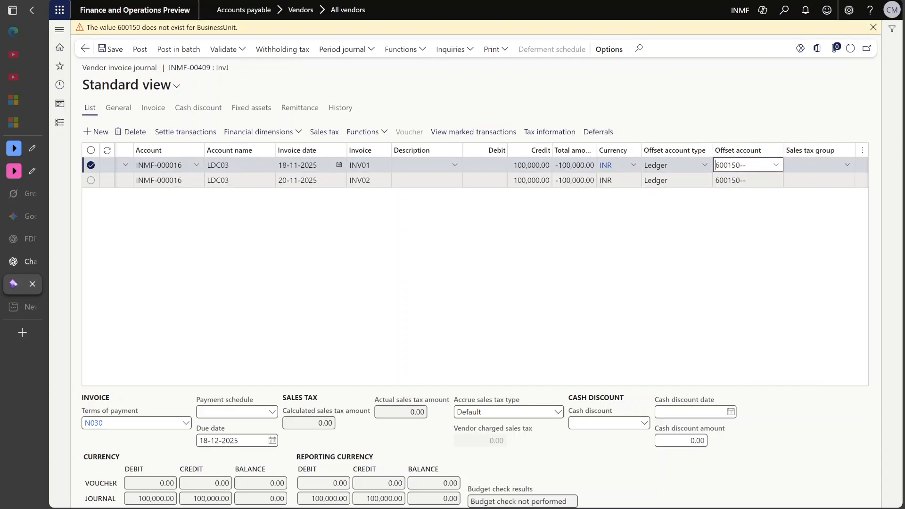
pyautogui.moveTo(383, 381); pyautogui.dragTo(146, 365)
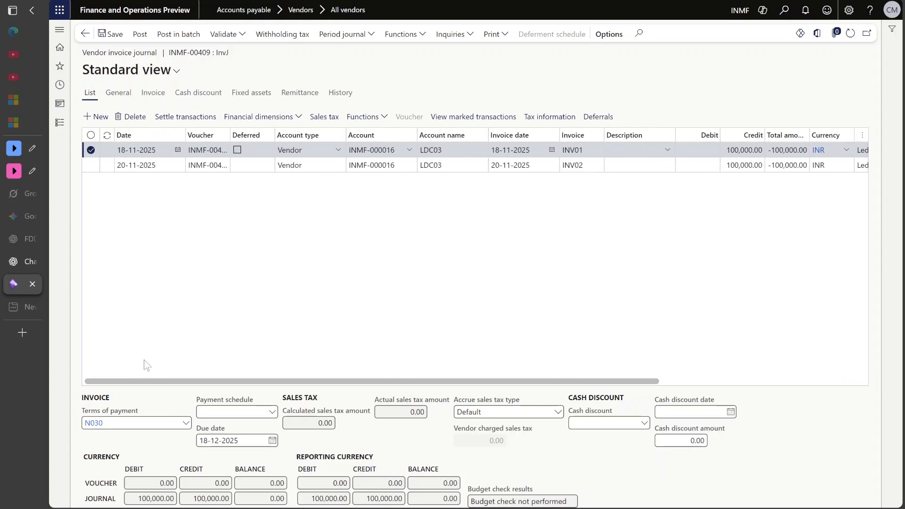
# - Assign the first listed employee as approver of the INV01 invoice and view the INV02 invoice's approval details
pyautogui.click(154, 93)
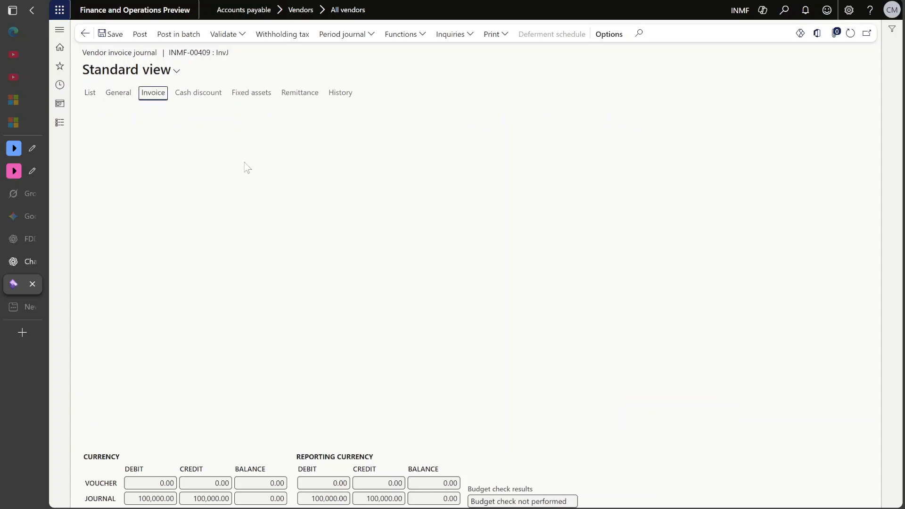
pyautogui.click(363, 137)
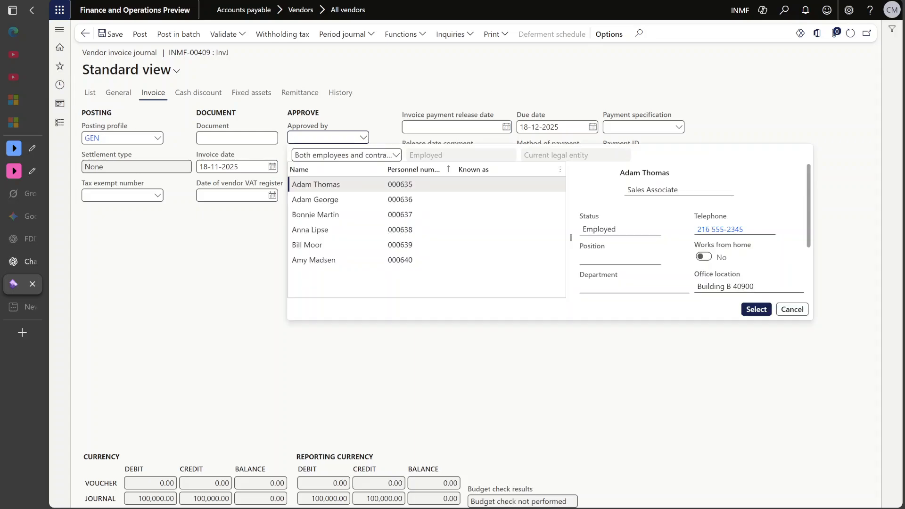
pyautogui.click(756, 309)
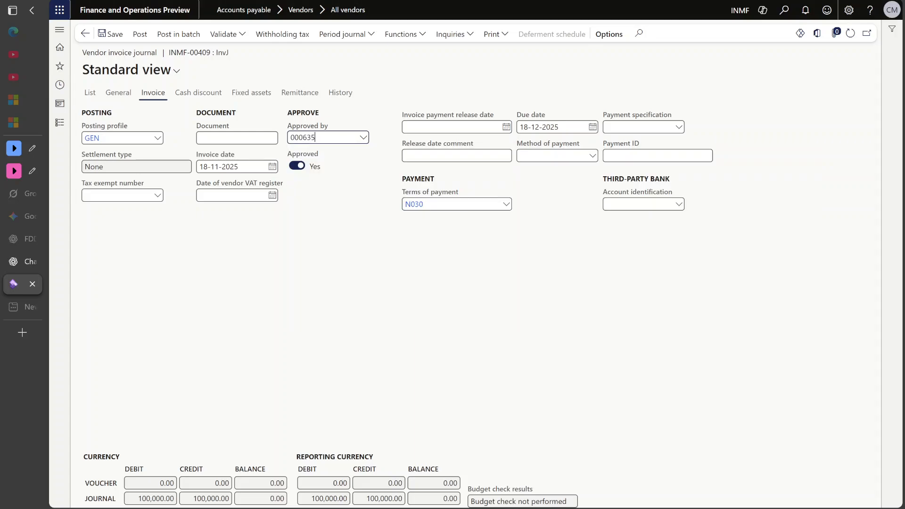
pyautogui.click(89, 93)
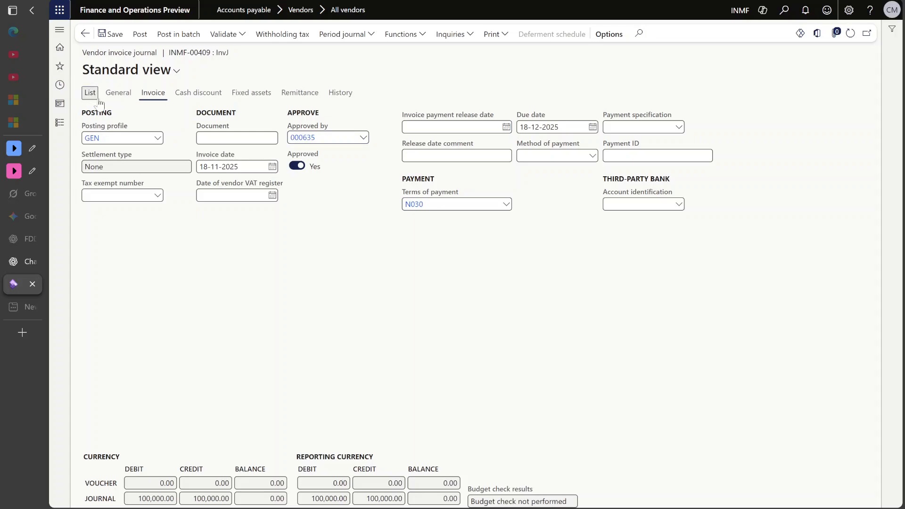
pyautogui.click(158, 98)
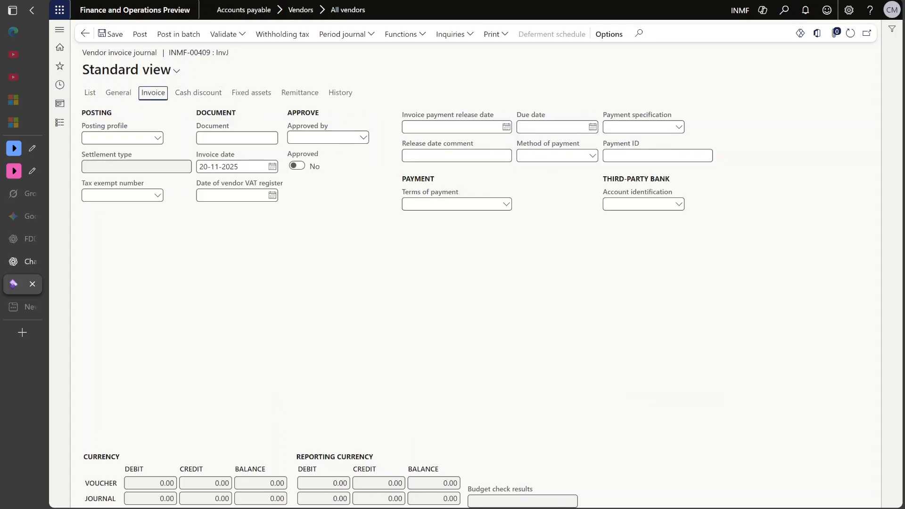
pyautogui.click(89, 92)
# - Review the calculated withholding tax of the INV01 and INV02 journal lines in turn
pyautogui.click(283, 34)
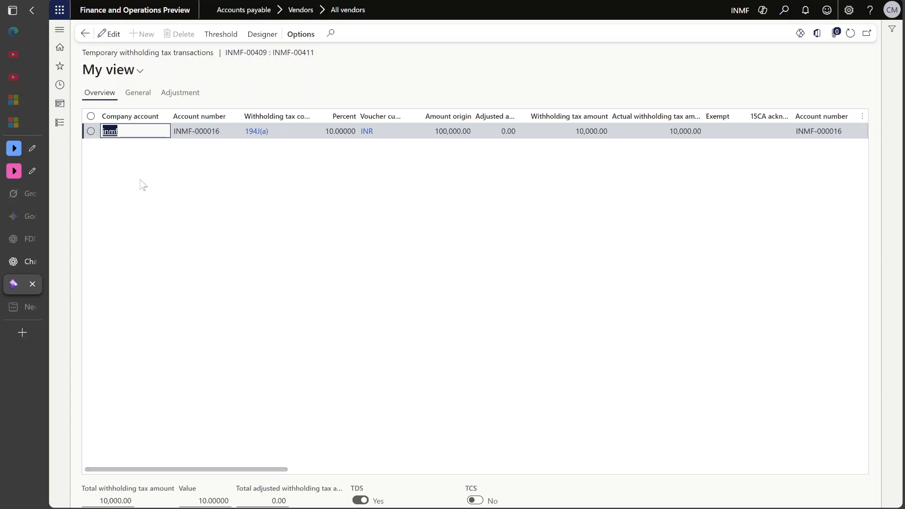
pyautogui.click(84, 33)
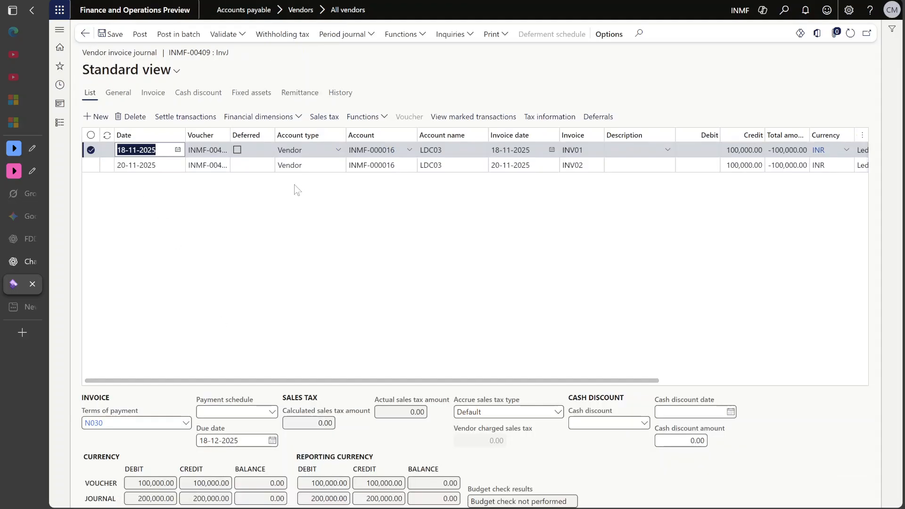
pyautogui.click(258, 165)
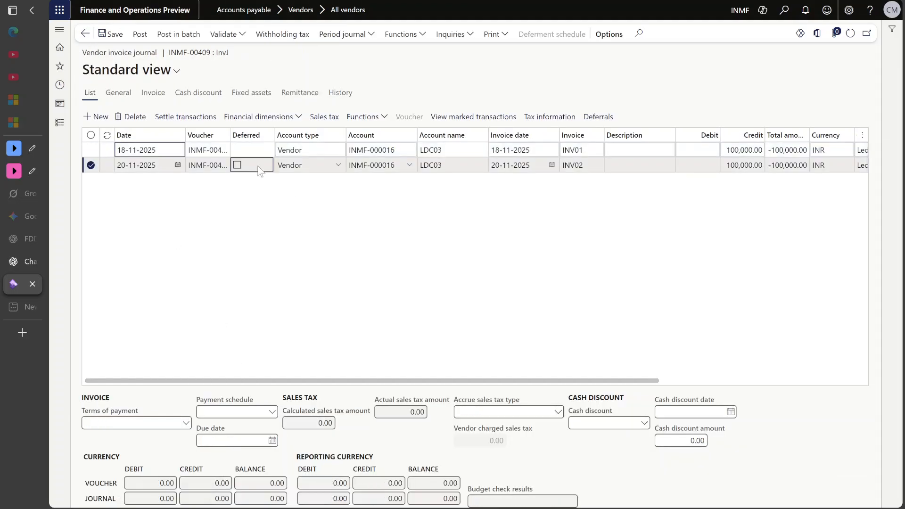
pyautogui.click(278, 35)
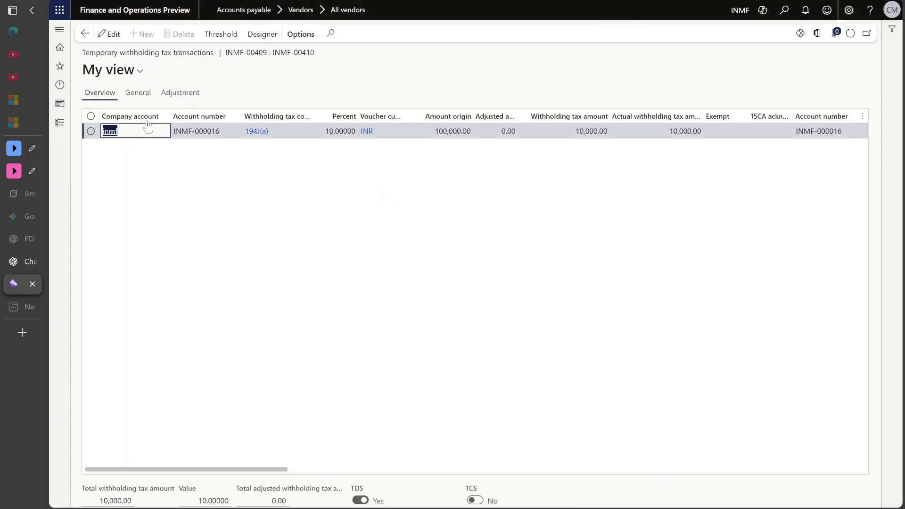
pyautogui.click(84, 34)
# - Recheck the withholding tax of the INV01 line, save the journal and view that line's tax transaction once more
pyautogui.click(208, 151)
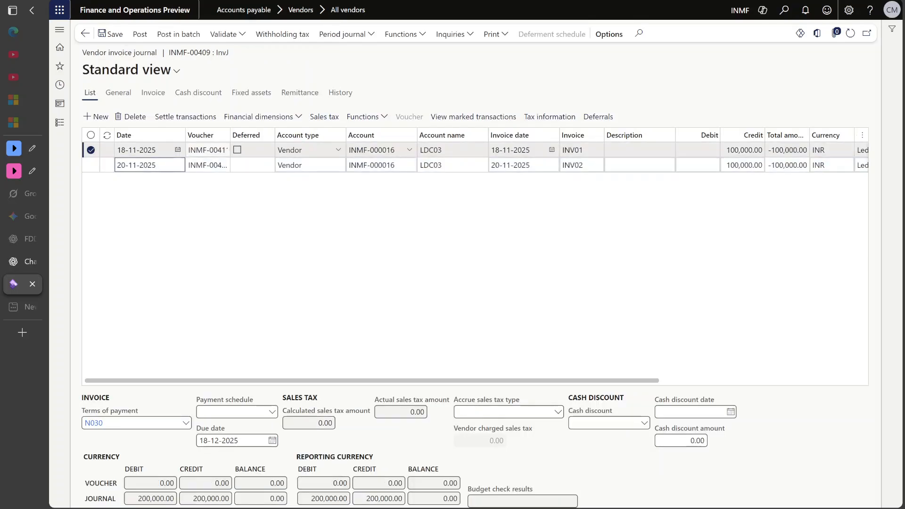
pyautogui.click(268, 38)
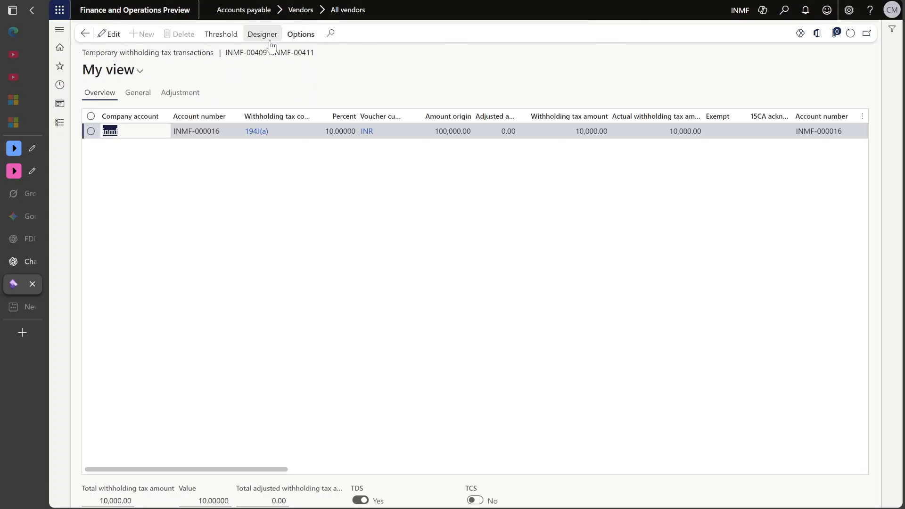
pyautogui.click(86, 35)
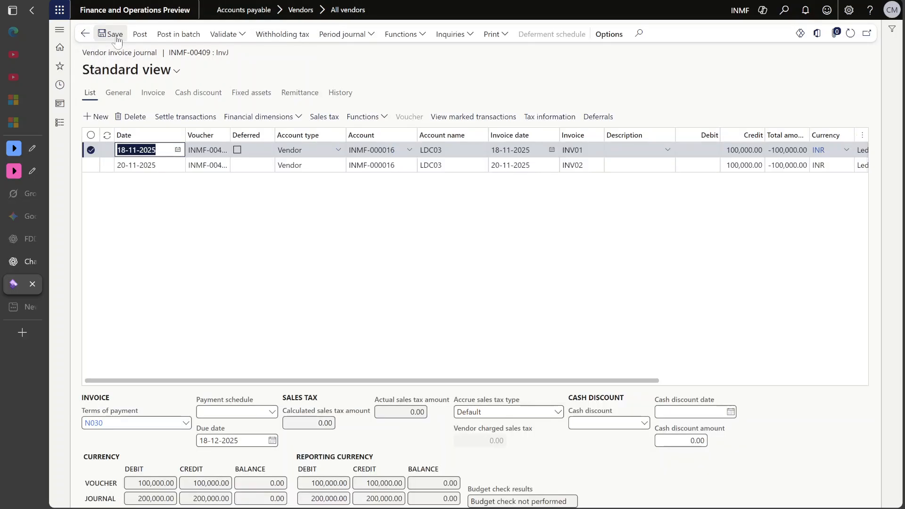
pyautogui.click(117, 37)
pyautogui.click(280, 38)
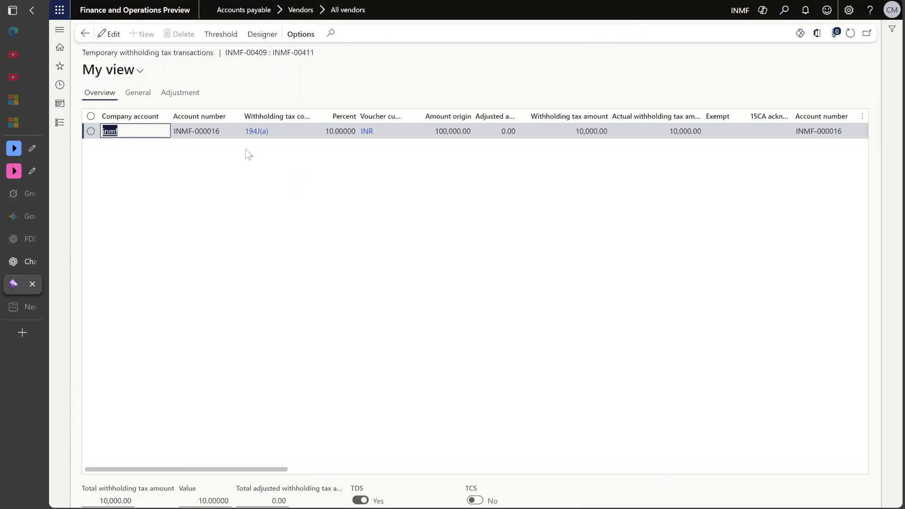
pyautogui.click(85, 34)
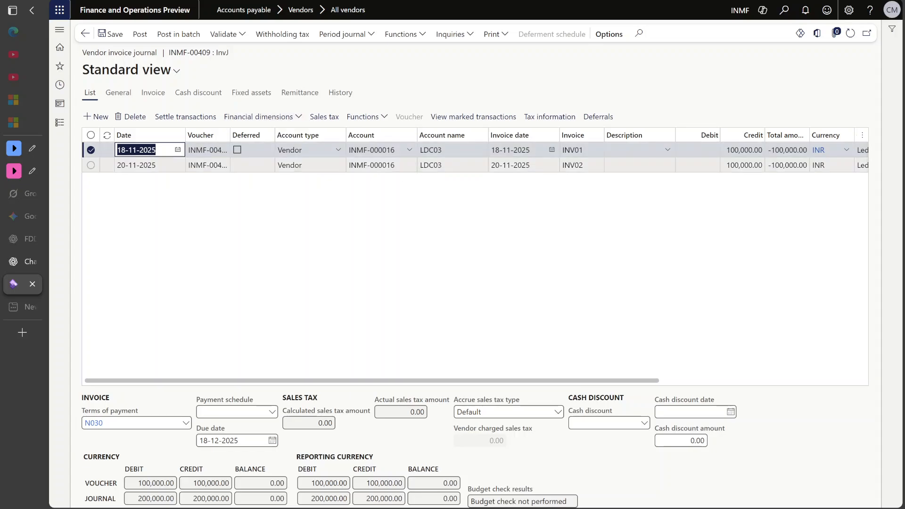
# - Open the vendor record of LDC03 from the INV01 line and examine its TDS group, withholding tax and PAN settings
pyautogui.rightClick(409, 151)
pyautogui.click(439, 321)
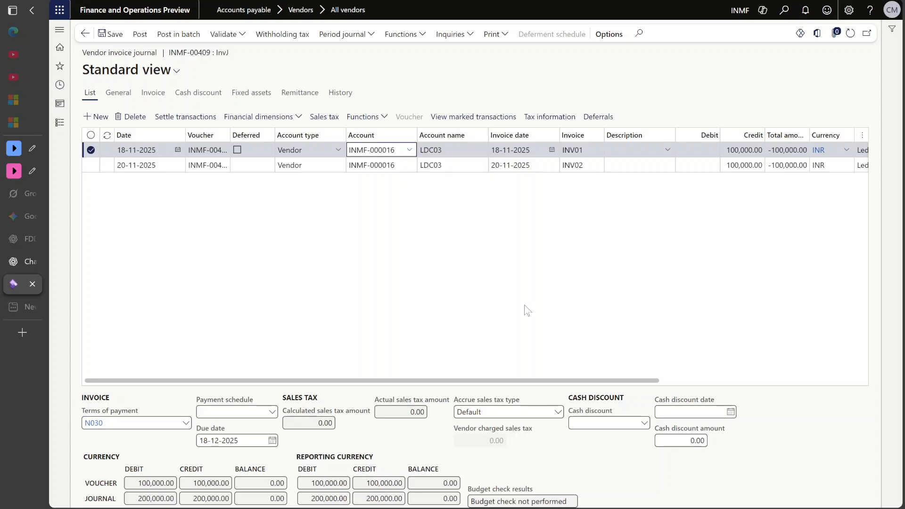
pyautogui.scroll(-10, 525, 307)
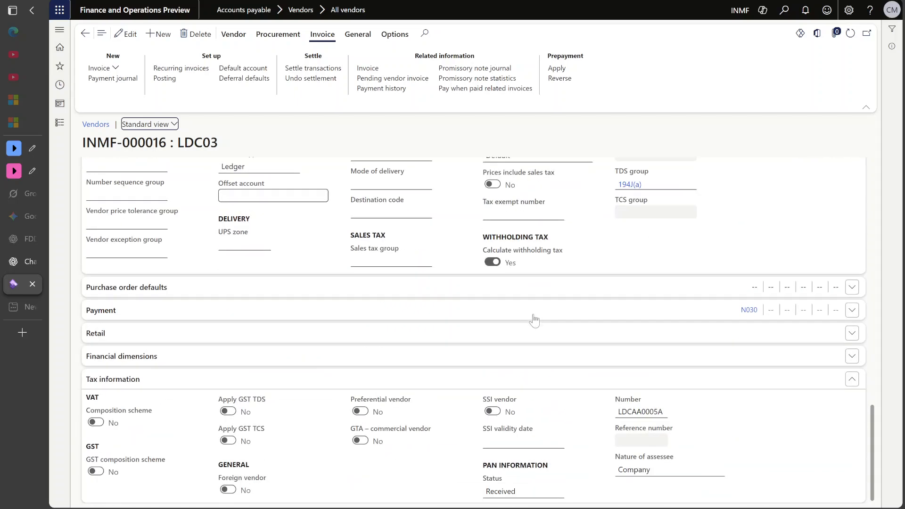
pyautogui.scroll(10, 349, 369)
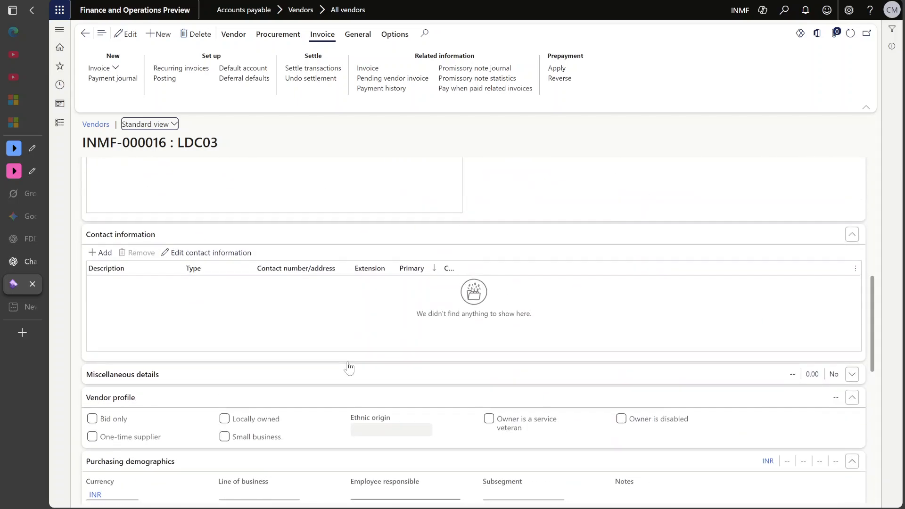
pyautogui.scroll(-10, 613, 342)
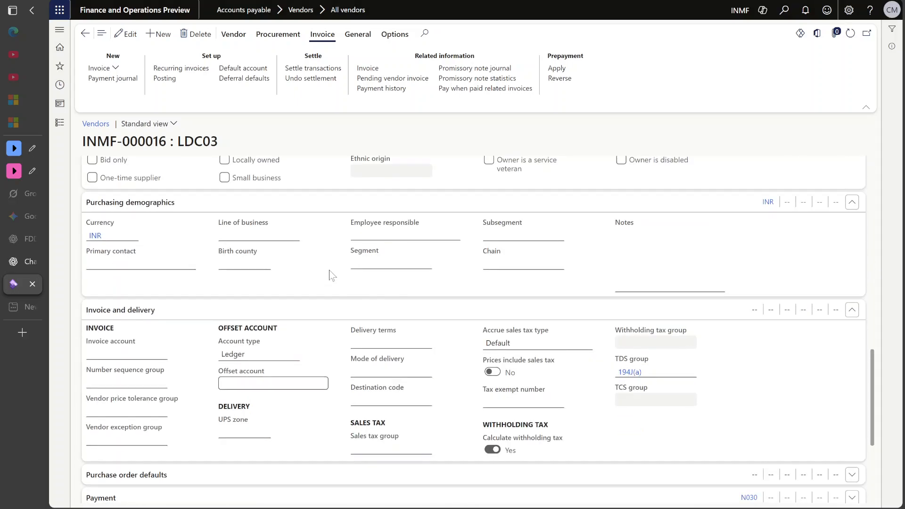
# - From the vendor's TDS group, open the 194J(a) code's threshold references and the threshold definition assigned to vendor LDC03
pyautogui.click(625, 371)
pyautogui.click(314, 235)
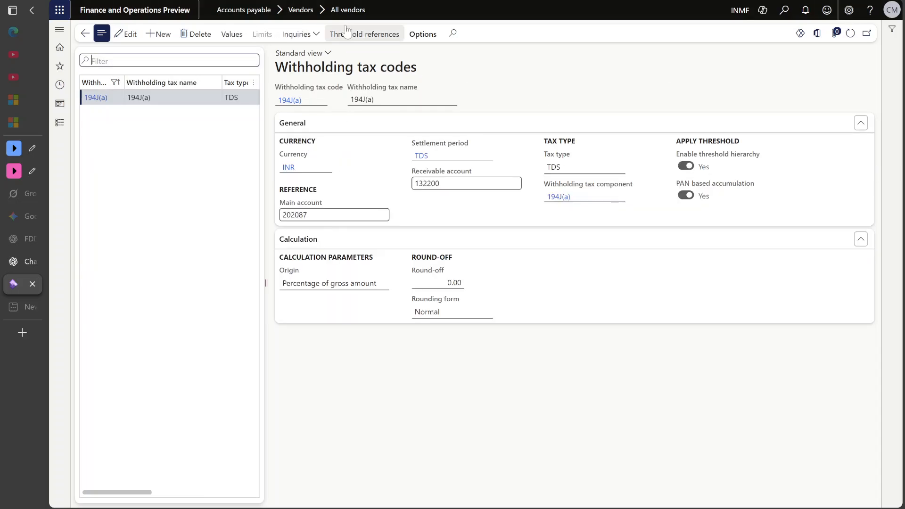
pyautogui.click(348, 34)
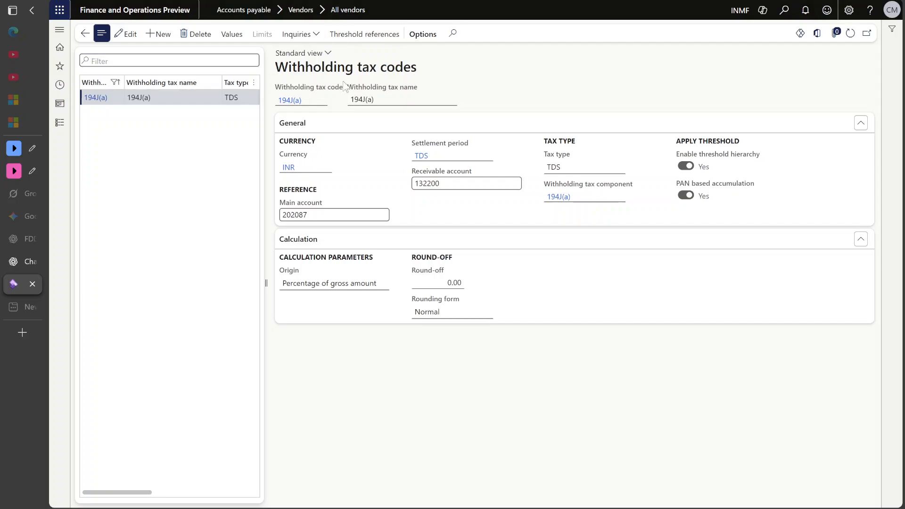
pyautogui.click(344, 184)
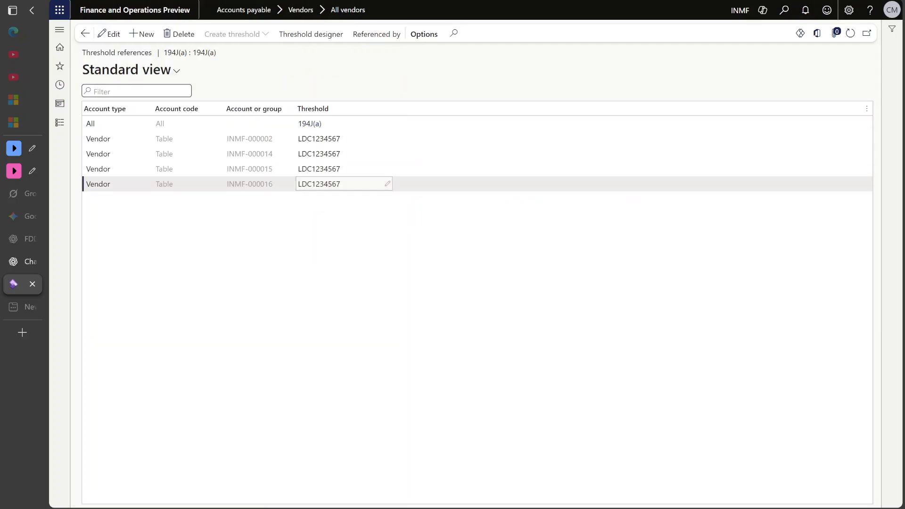
pyautogui.click(323, 189)
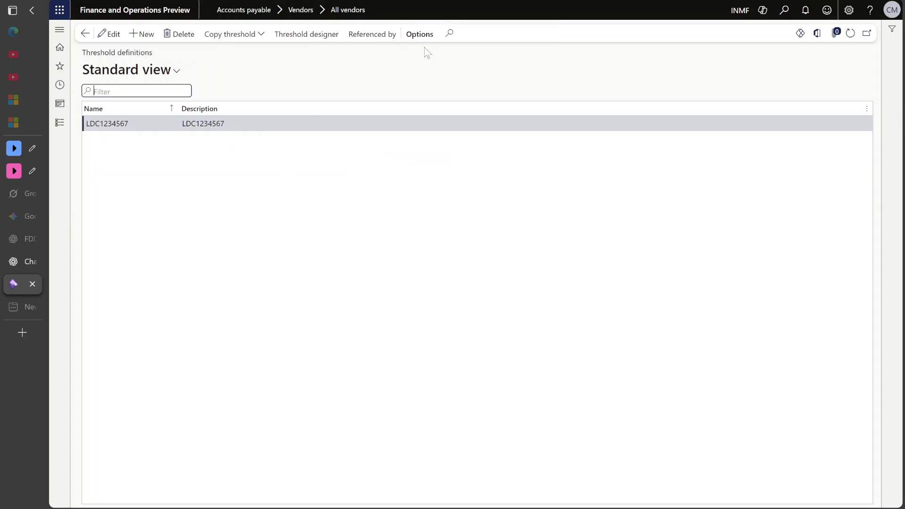
# - Examine the cumulative levels 0 to 100,000 and 100,000 to MAX in the definition's designer, and return to the threshold references
pyautogui.click(327, 41)
pyautogui.click(283, 83)
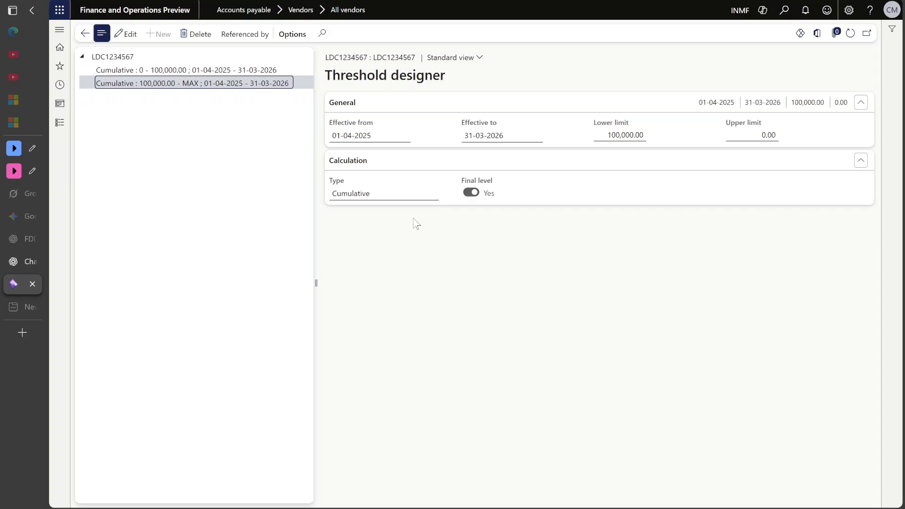
pyautogui.click(255, 70)
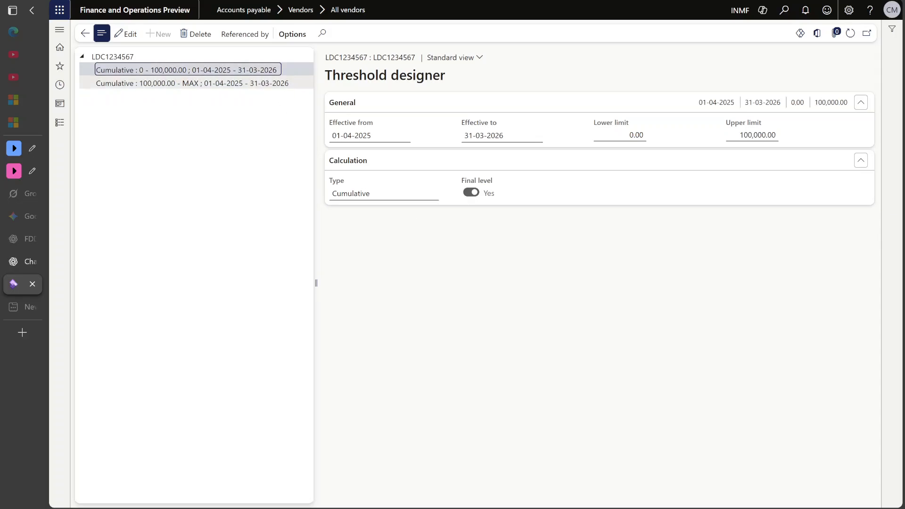
pyautogui.click(264, 83)
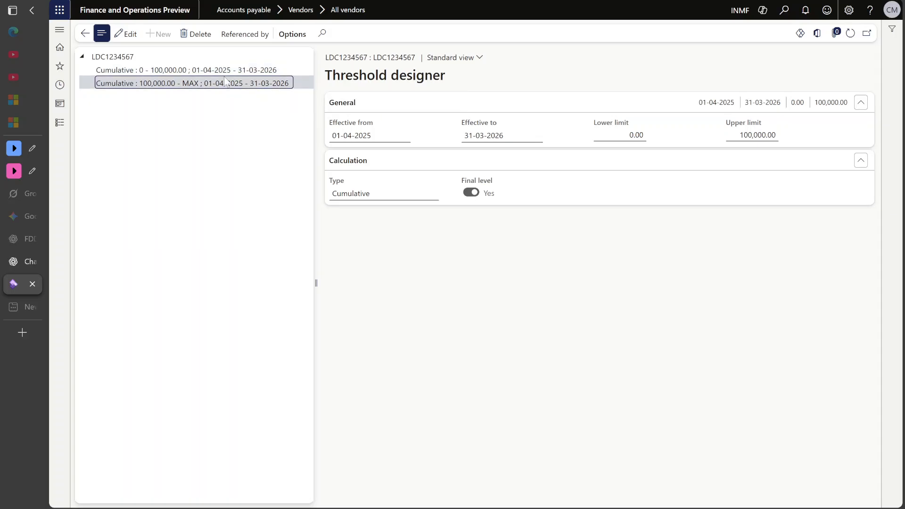
pyautogui.click(85, 42)
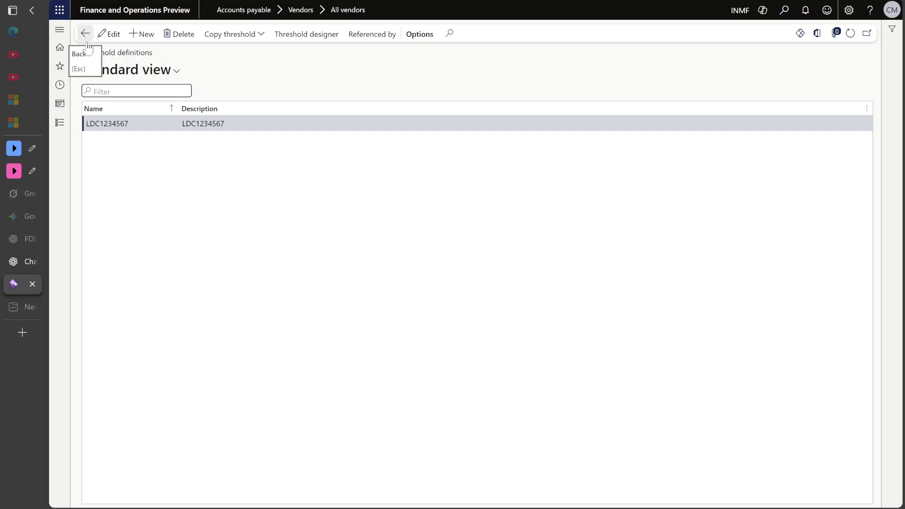
pyautogui.click(85, 41)
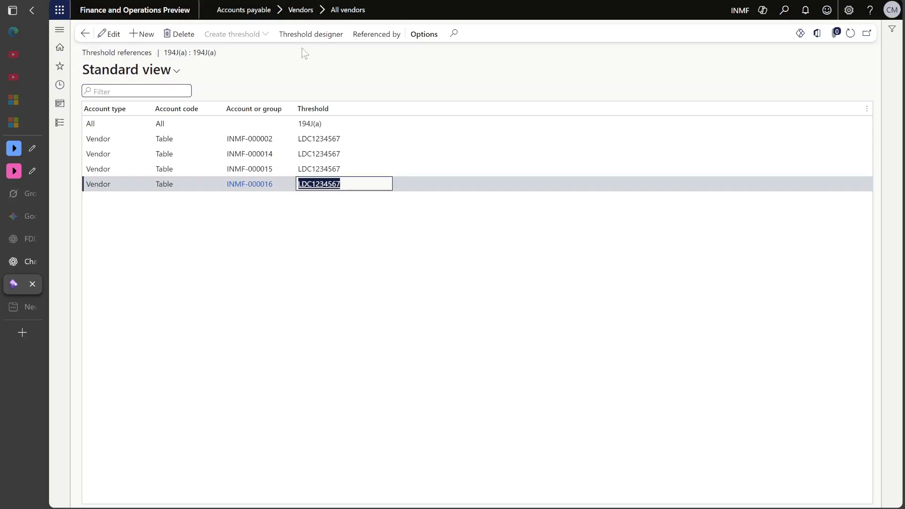
# - Open the threshold designer from LDC03's threshold reference and compare the tax values of its two cumulative levels
pyautogui.click(311, 34)
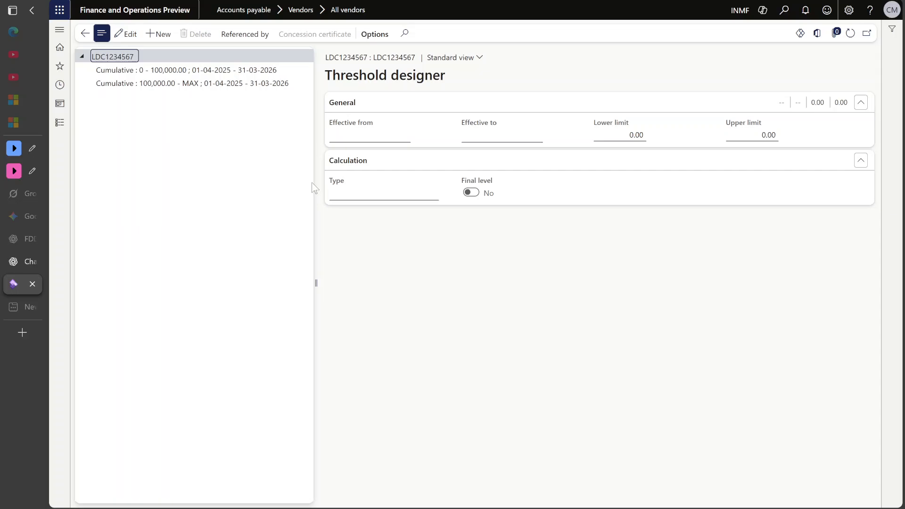
pyautogui.click(264, 84)
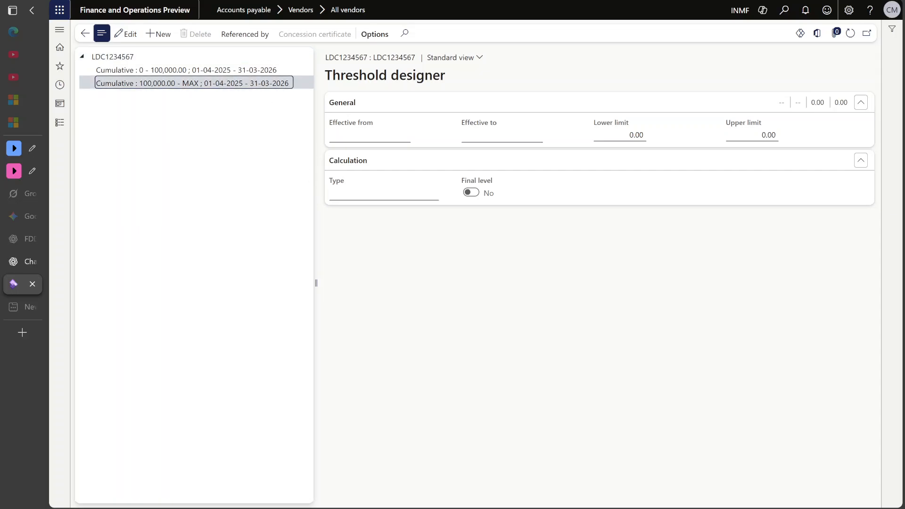
pyautogui.click(366, 222)
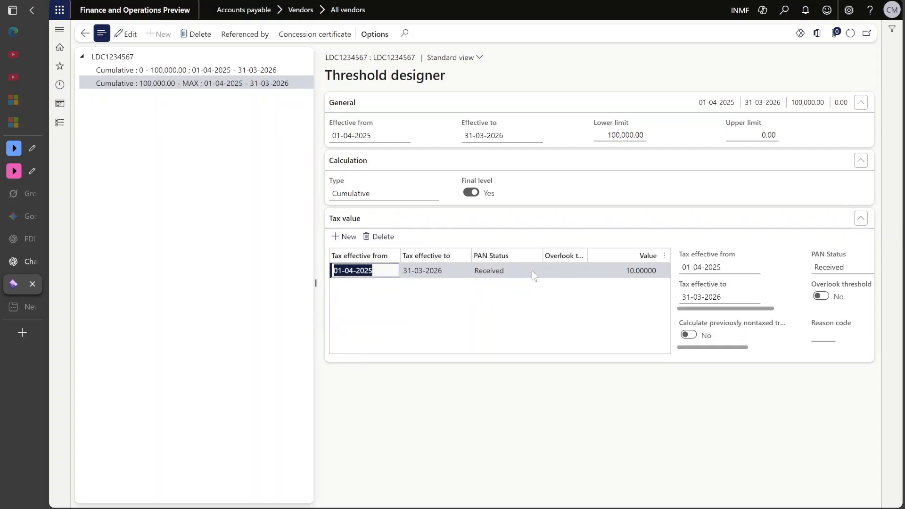
pyautogui.click(245, 71)
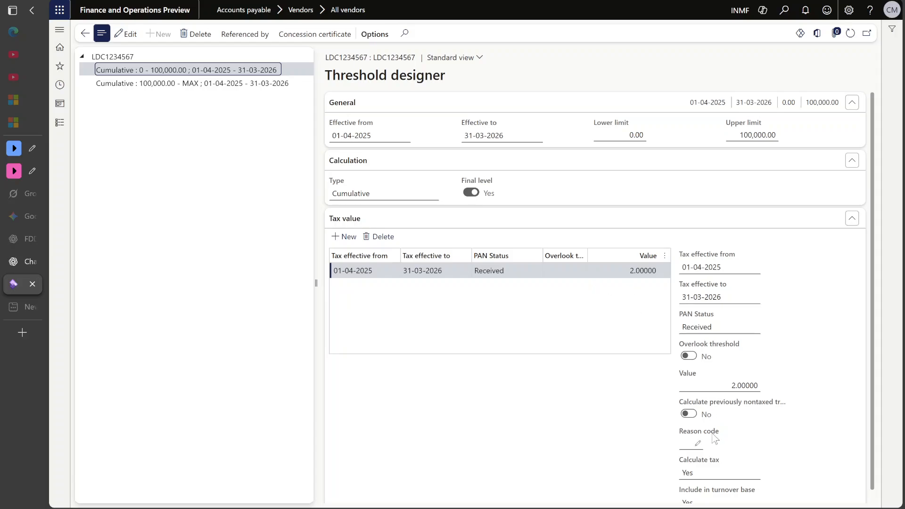
pyautogui.click(153, 83)
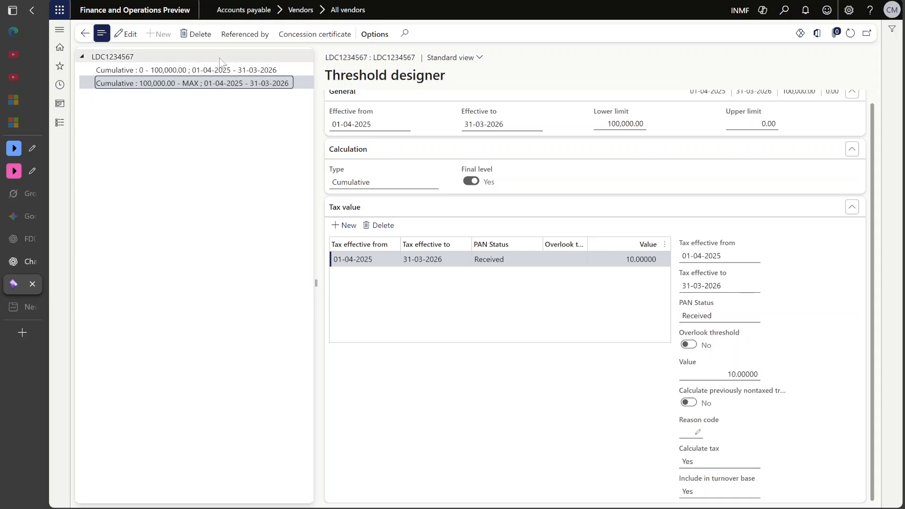
pyautogui.click(250, 71)
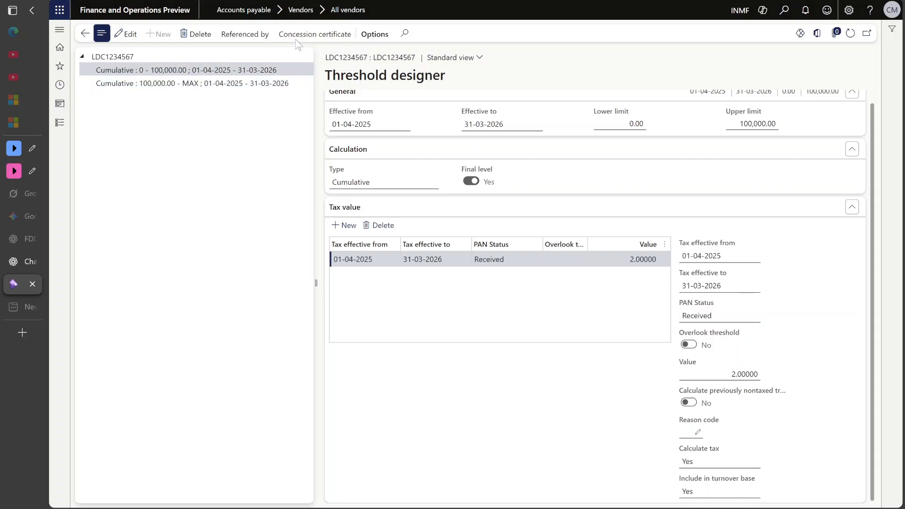
# - Set the From date of LDC03's concession certificate to 01-11-2025 for the 0 to 100,000 level
pyautogui.click(315, 34)
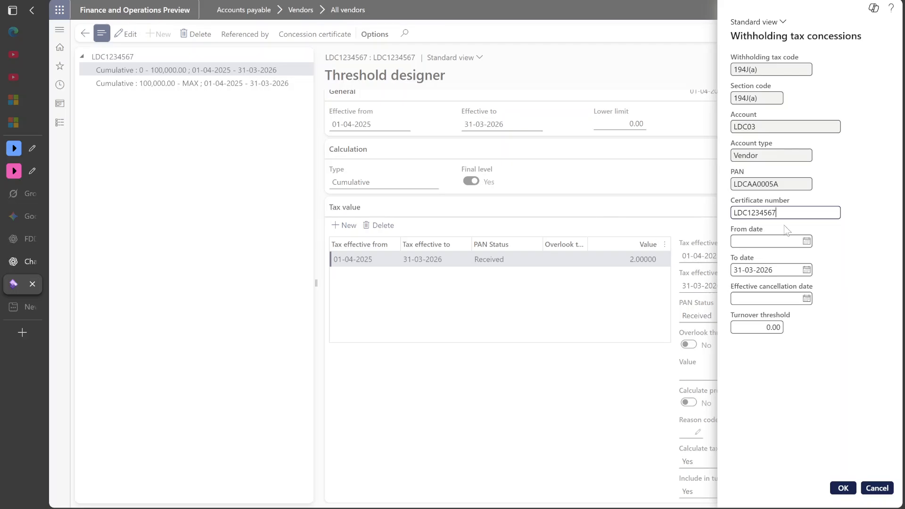
pyautogui.click(807, 243)
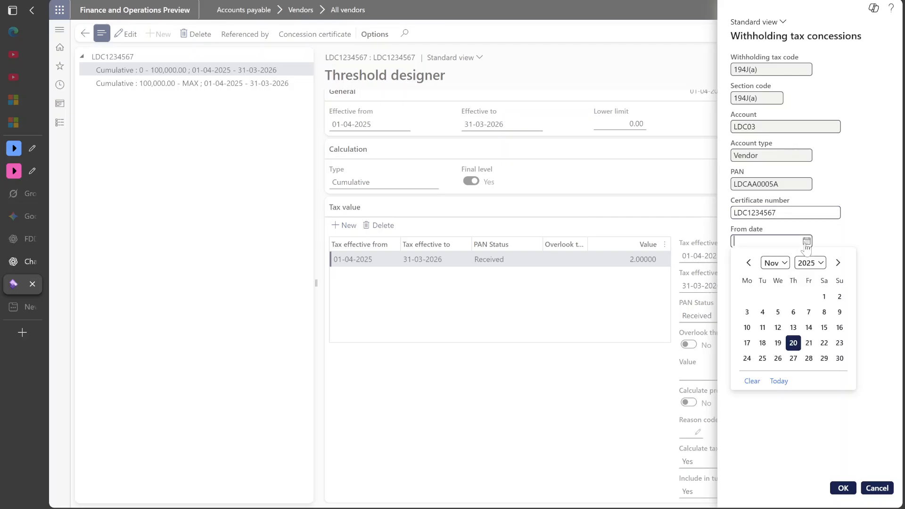
pyautogui.click(825, 296)
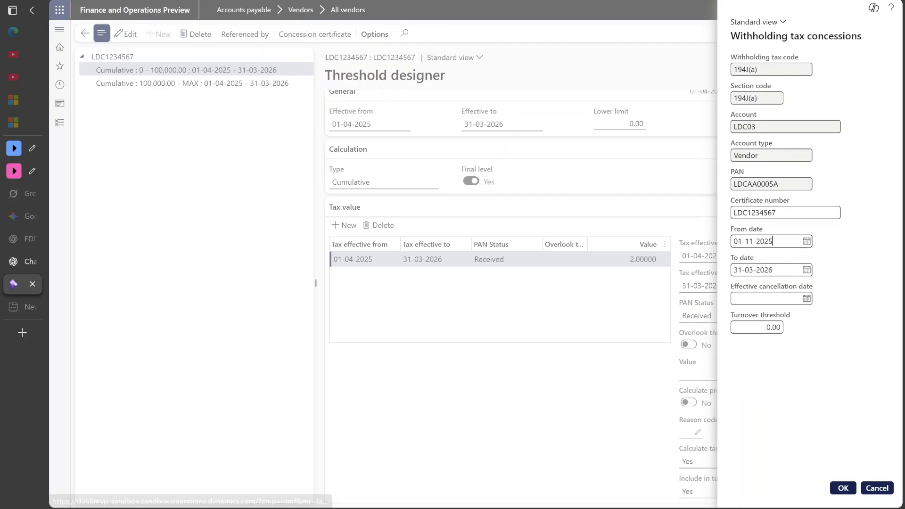
pyautogui.click(847, 488)
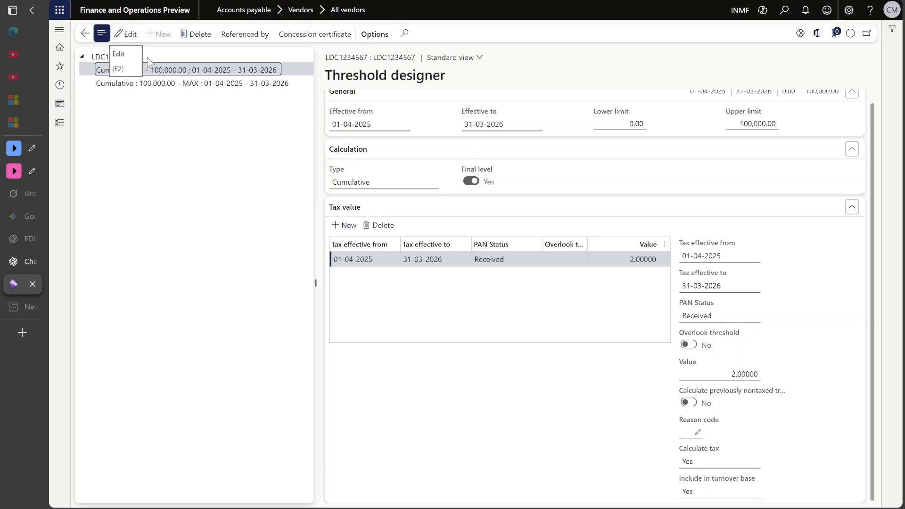
# - Check the concession certificate details of the 100,000 to MAX level and close them without saving
pyautogui.click(102, 83)
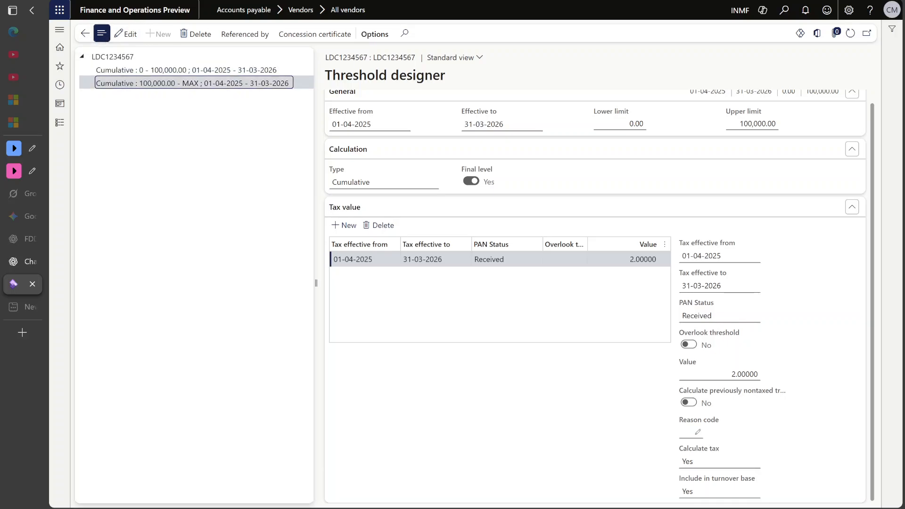
pyautogui.click(288, 34)
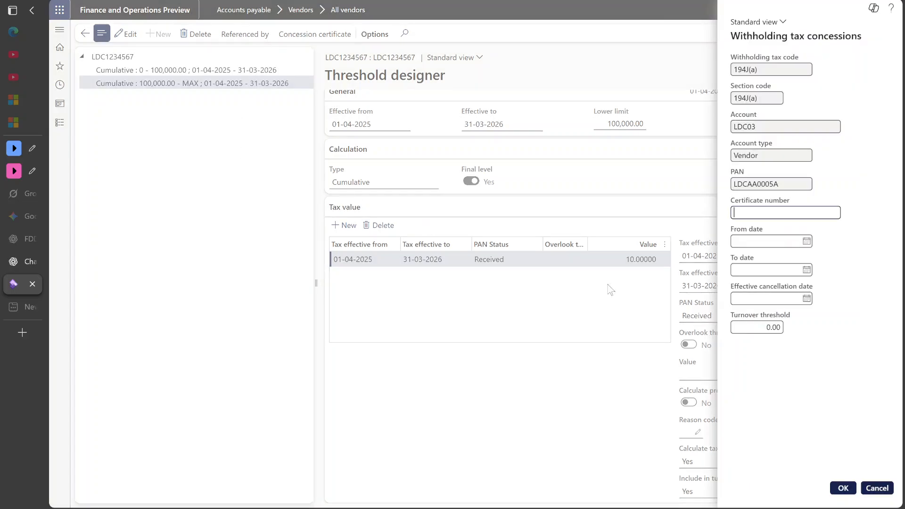
pyautogui.click(877, 488)
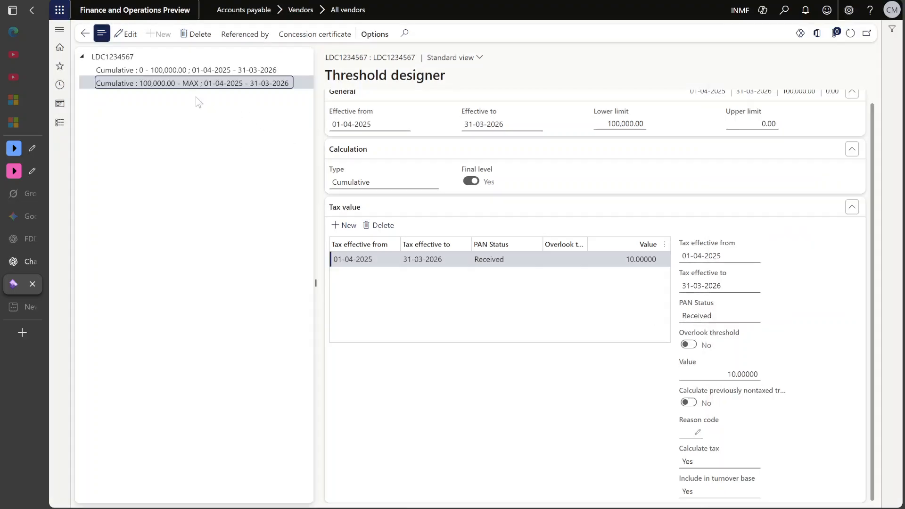
# - Return to the vendor invoice journal and review the withholding tax of the INV01 line
pyautogui.click(84, 33)
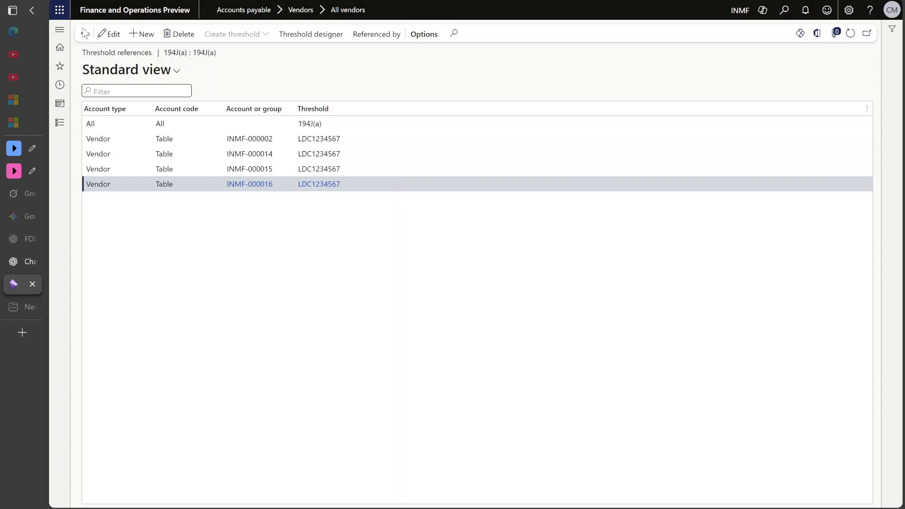
pyautogui.click(85, 33)
pyautogui.click(85, 33)
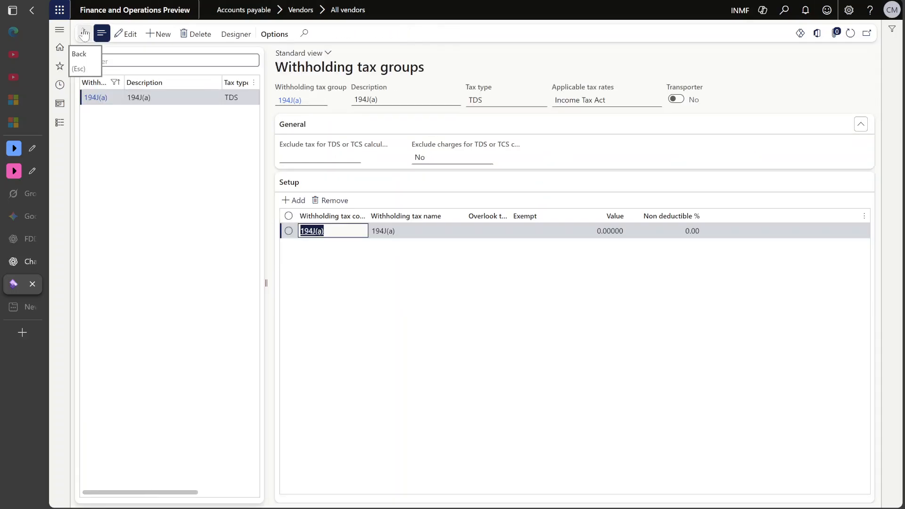
pyautogui.click(84, 33)
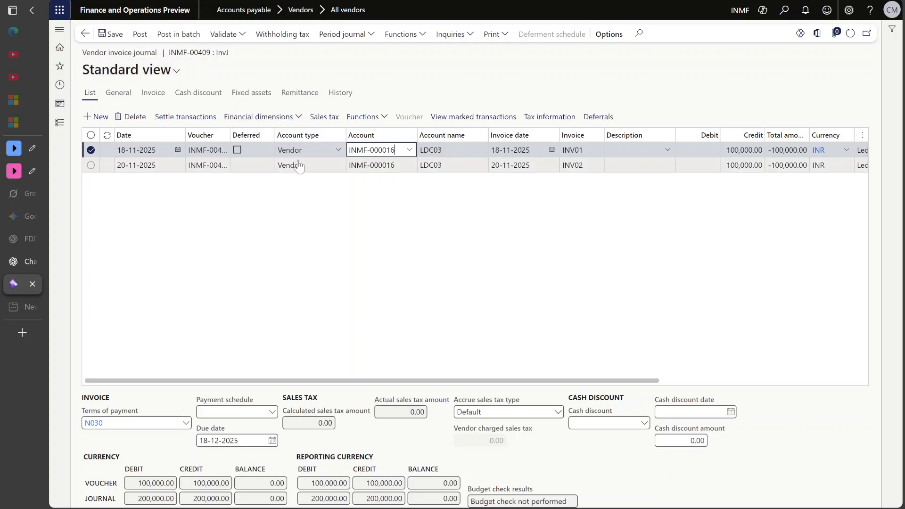
pyautogui.click(282, 34)
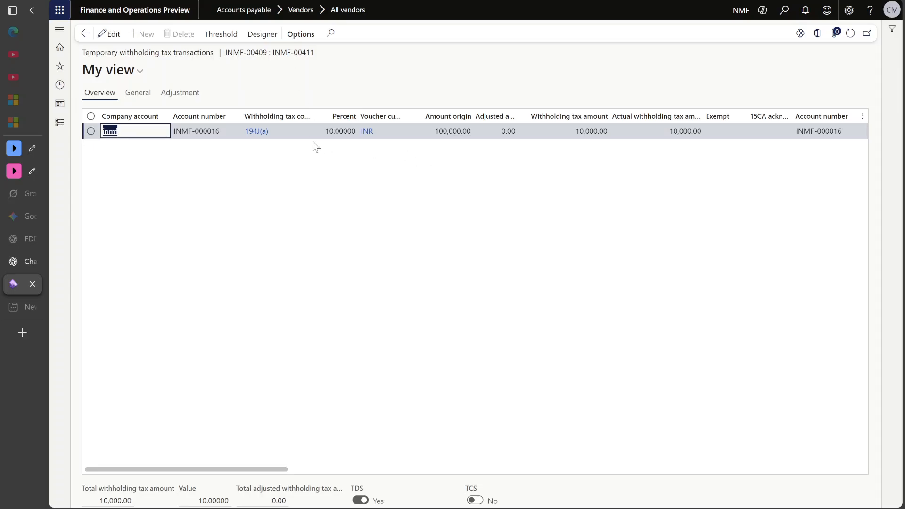
pyautogui.click(85, 35)
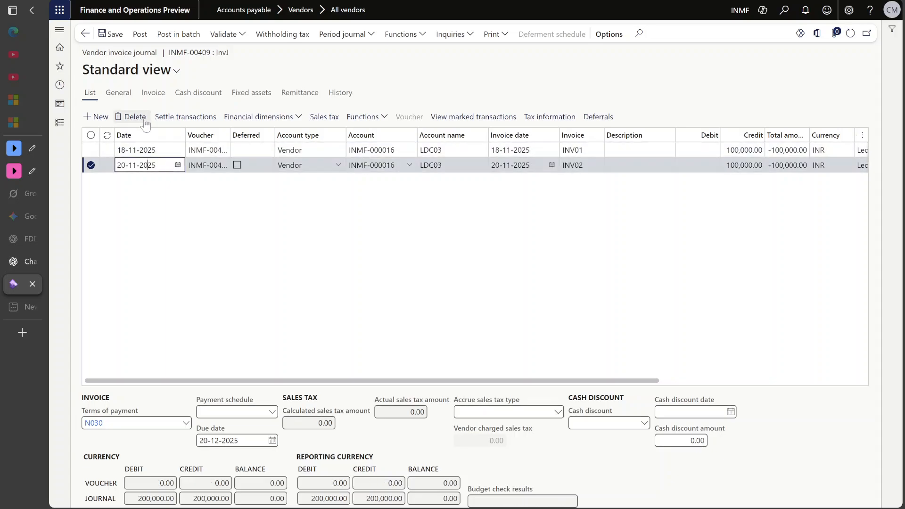
# - Delete the INV02 line from the invoice journal and open the withholding tax transaction of the INV01 line
pyautogui.click(137, 117)
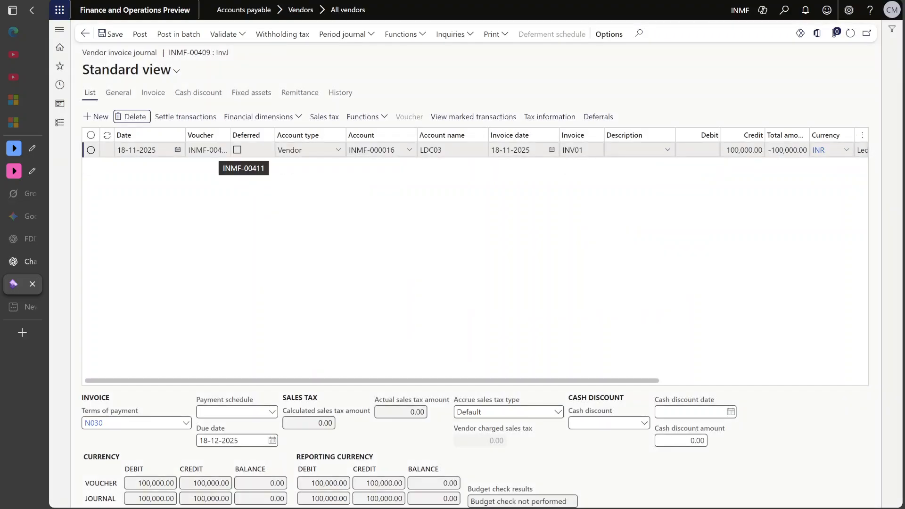
pyautogui.click(221, 155)
pyautogui.click(282, 34)
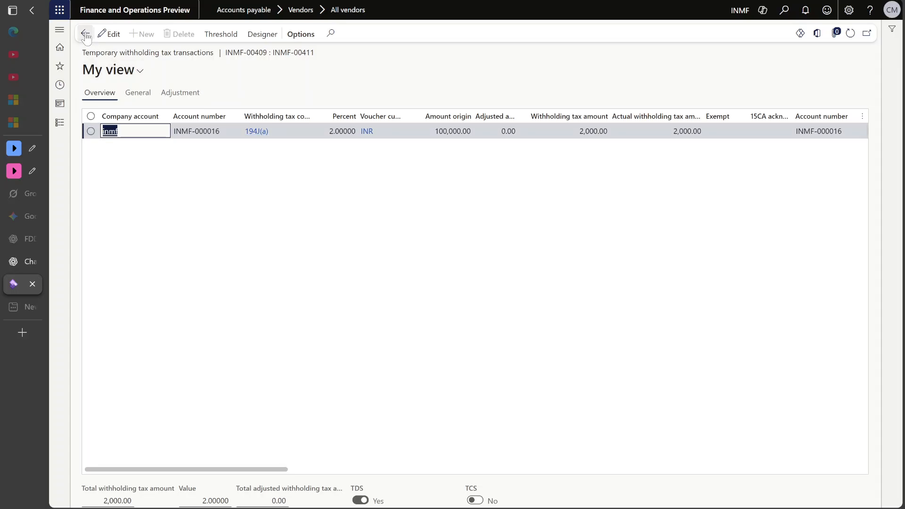
# - Examine the remaining columns of the INV01 tax transaction, including certificate number, transaction status and turnover threshold
pyautogui.moveTo(268, 469); pyautogui.dragTo(525, 473)
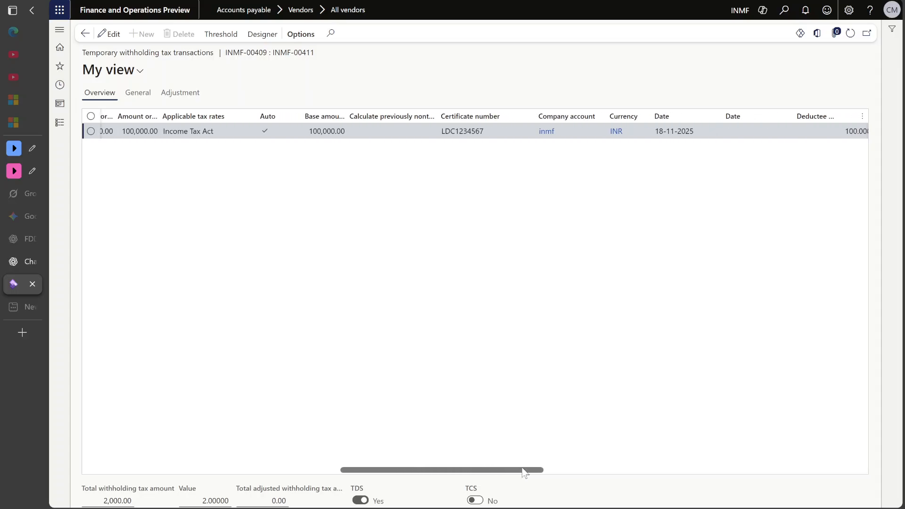
pyautogui.moveTo(525, 473); pyautogui.dragTo(830, 461)
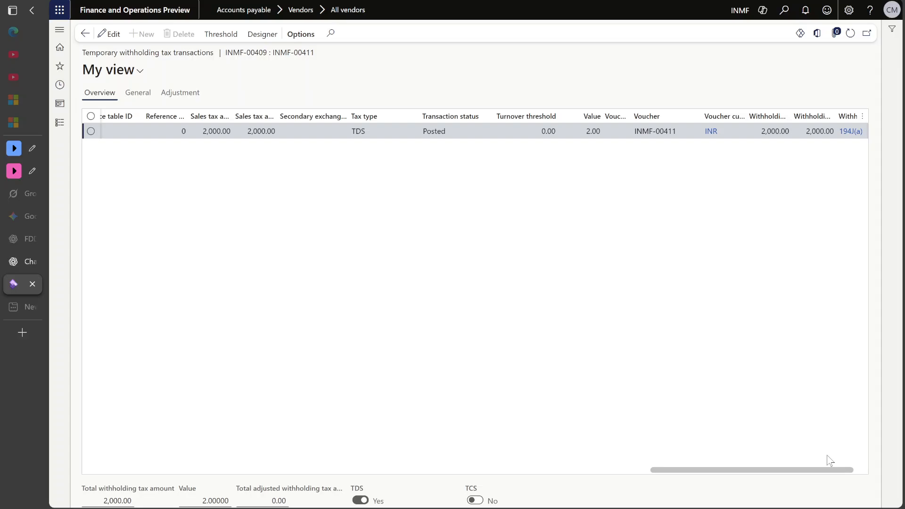
pyautogui.moveTo(830, 460); pyautogui.dragTo(240, 460)
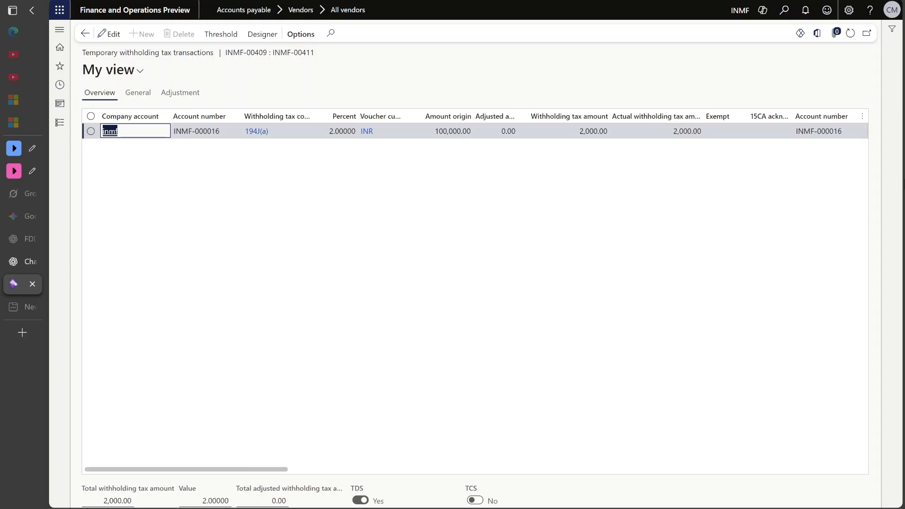
# - Check which fields are selected for the tax transaction grid, reapply that selection, and return to the journal after reviewing the columns
pyautogui.click(859, 116)
pyautogui.click(843, 131)
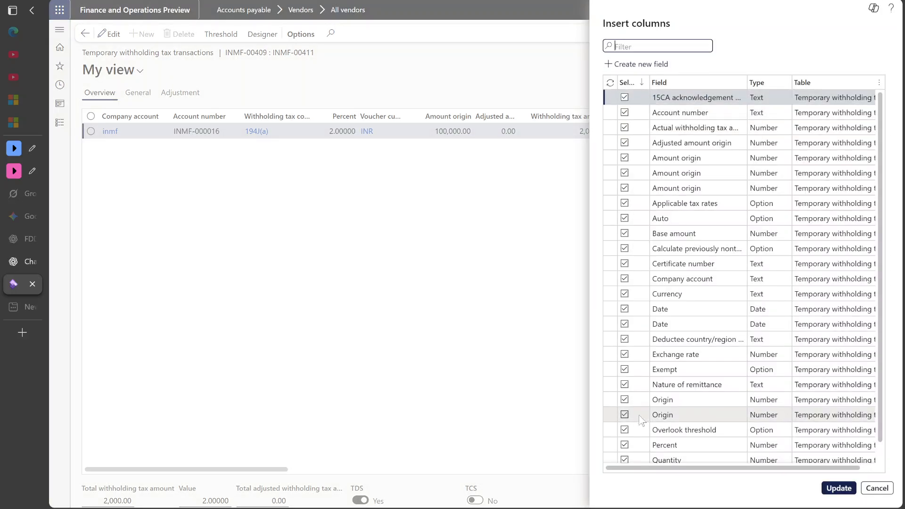
pyautogui.click(836, 488)
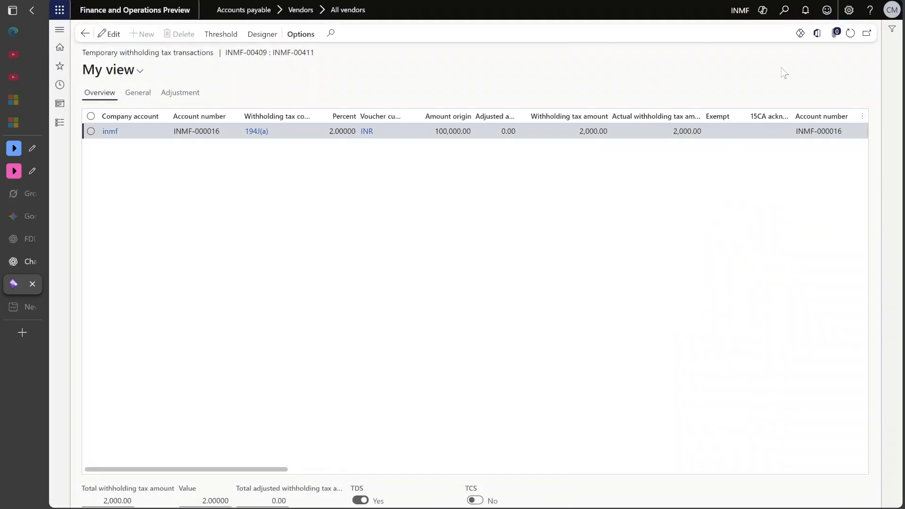
pyautogui.moveTo(251, 470); pyautogui.dragTo(502, 460)
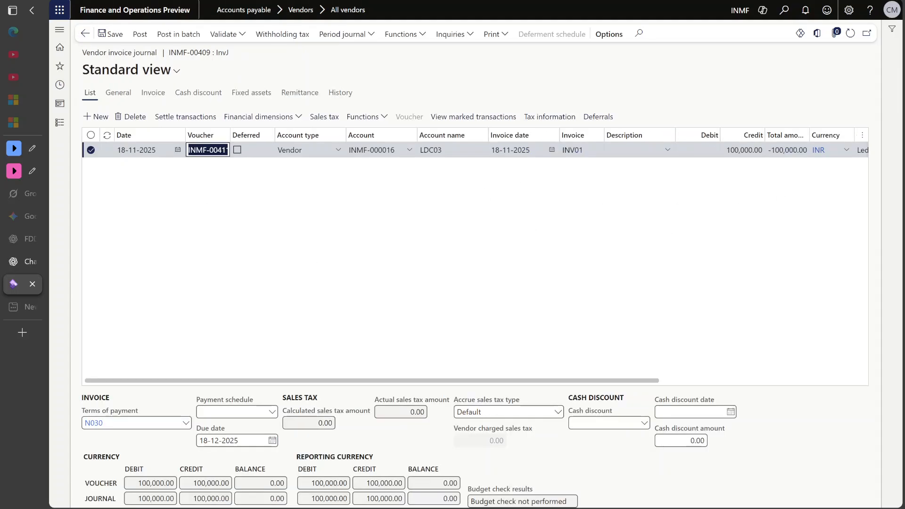
# - Post the vendor invoice journal with the INV01 line and return to the list of invoice journals
pyautogui.click(142, 37)
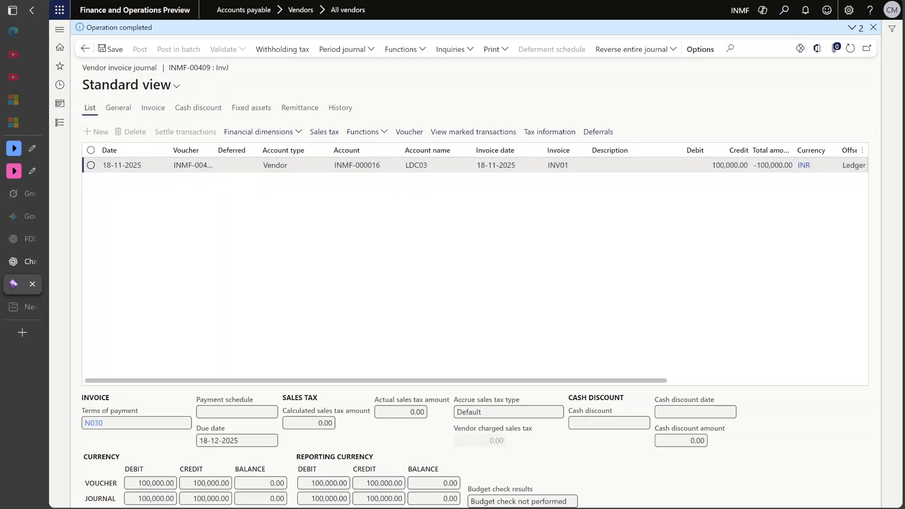
pyautogui.click(357, 166)
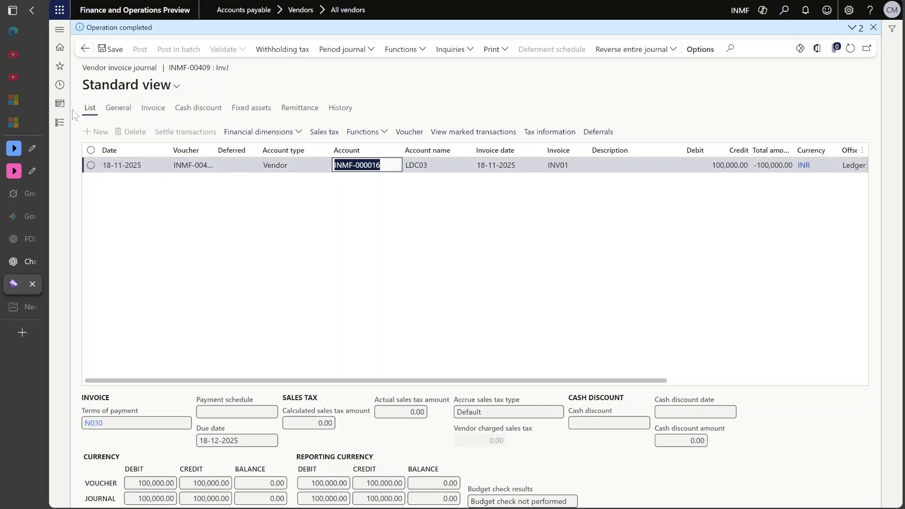
pyautogui.click(85, 49)
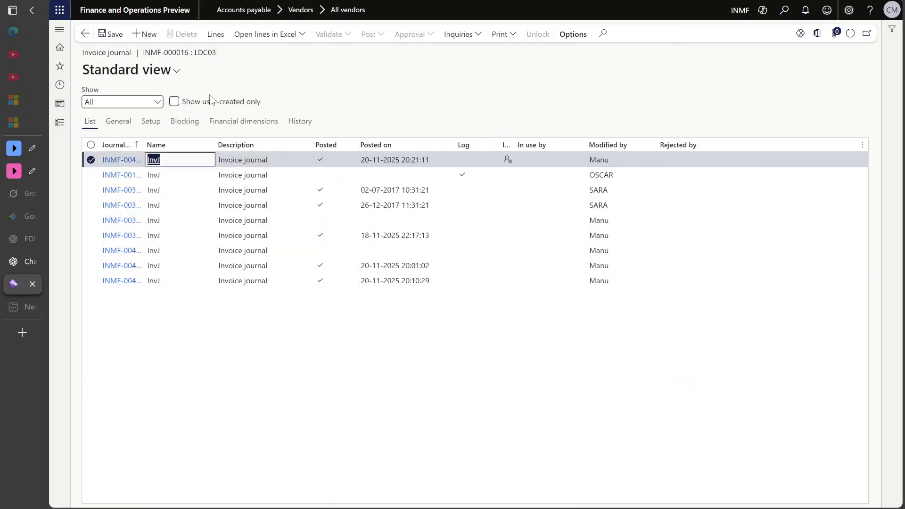
# - Create a new invoice journal with the journal name InvJ and open its lines
pyautogui.click(144, 34)
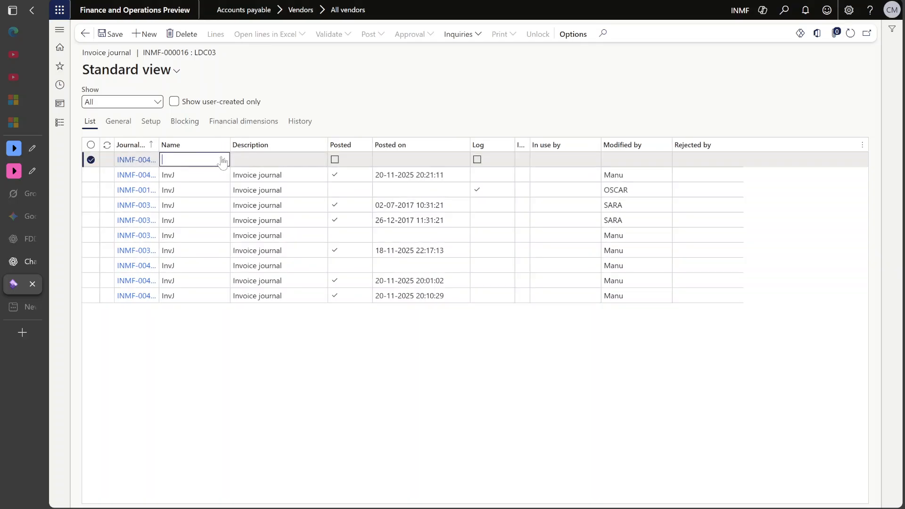
pyautogui.click(222, 160)
pyautogui.click(205, 193)
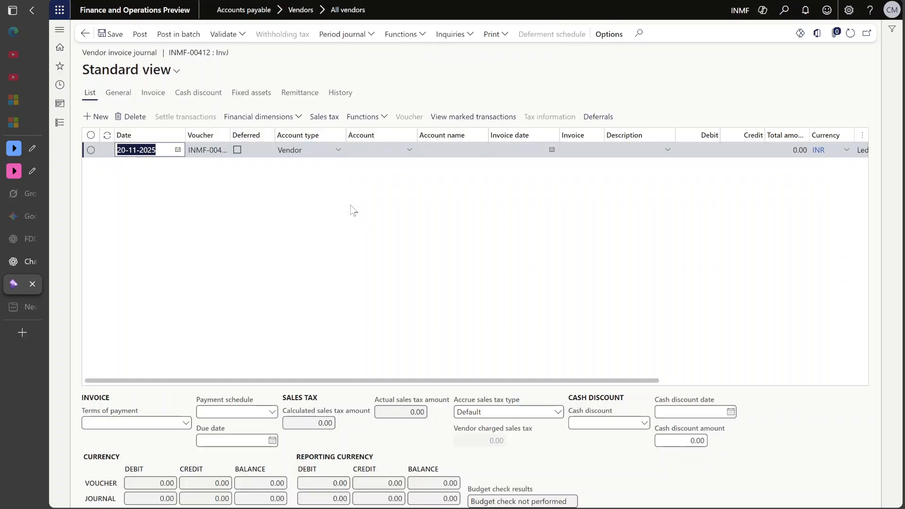
# - Enter the LDC03 vendor's account on the new journal line and set the invoice number to INV02
pyautogui.click(371, 150)
pyautogui.write('INMF-000016q')
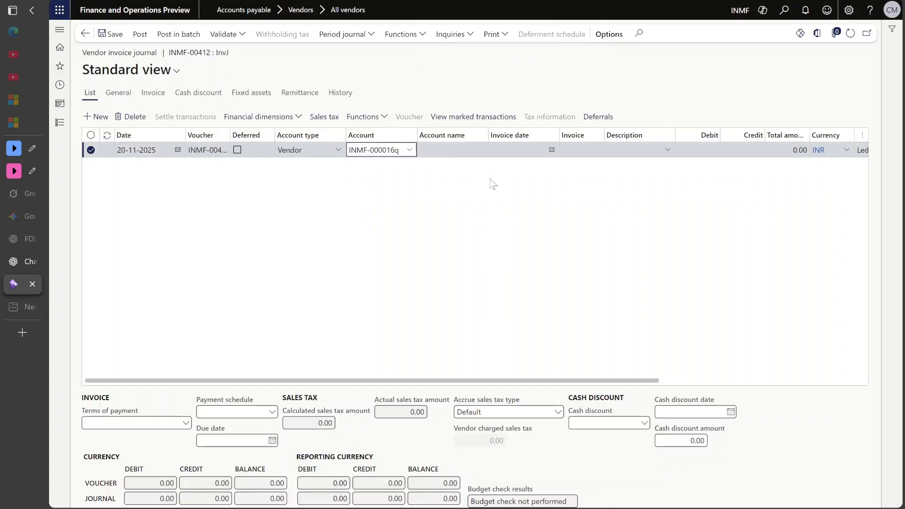
pyautogui.press('BackSpace')
pyautogui.press('Tab')
pyautogui.press('Tab')
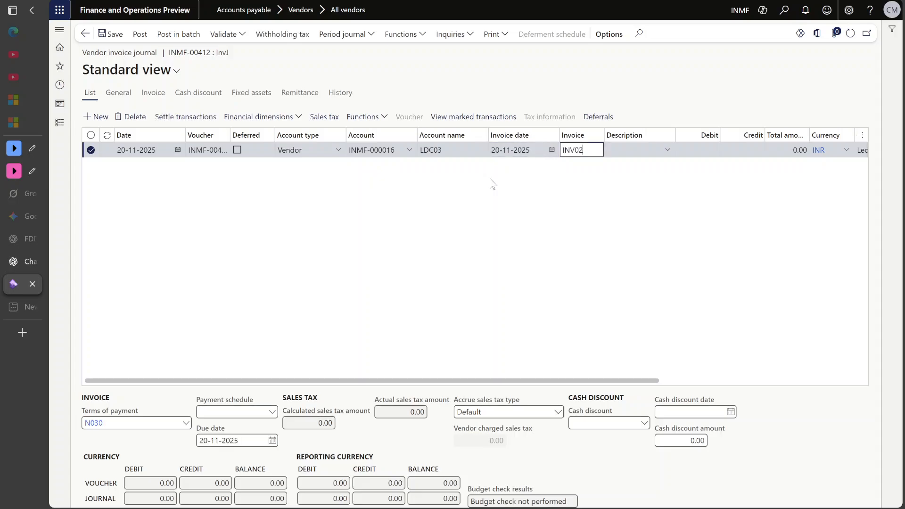
pyautogui.press('Tab')
pyautogui.press('Tab')
pyautogui.press('Tab')
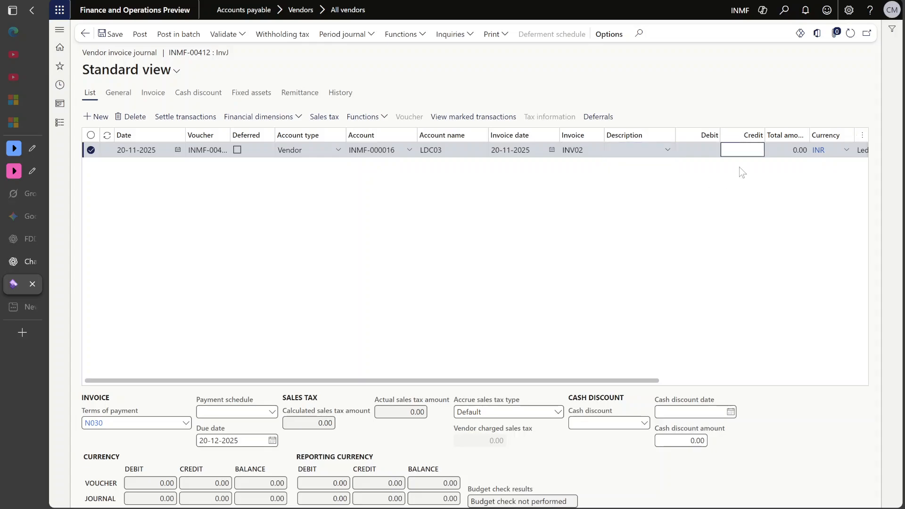
# - Set the INV02 line's credit to 100,000 and its ledger offset account to 600150, Other Miscellaneous Expenses
pyautogui.write('100,000')
pyautogui.press('Tab')
pyautogui.press('Tab')
pyautogui.press('Tab')
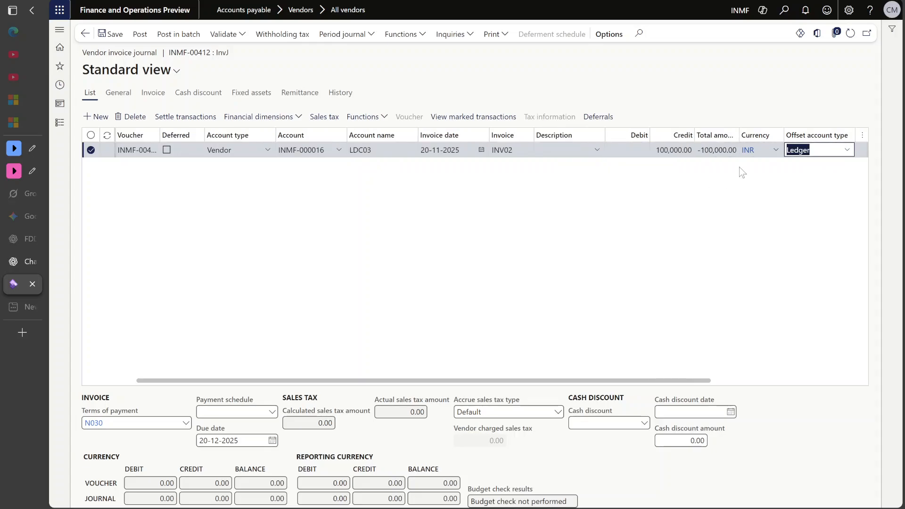
pyautogui.click(848, 150)
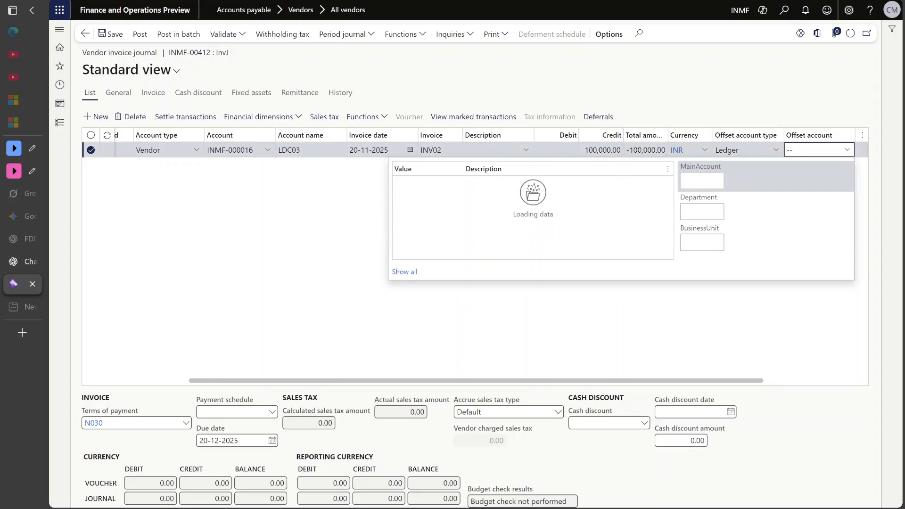
pyautogui.write('6')
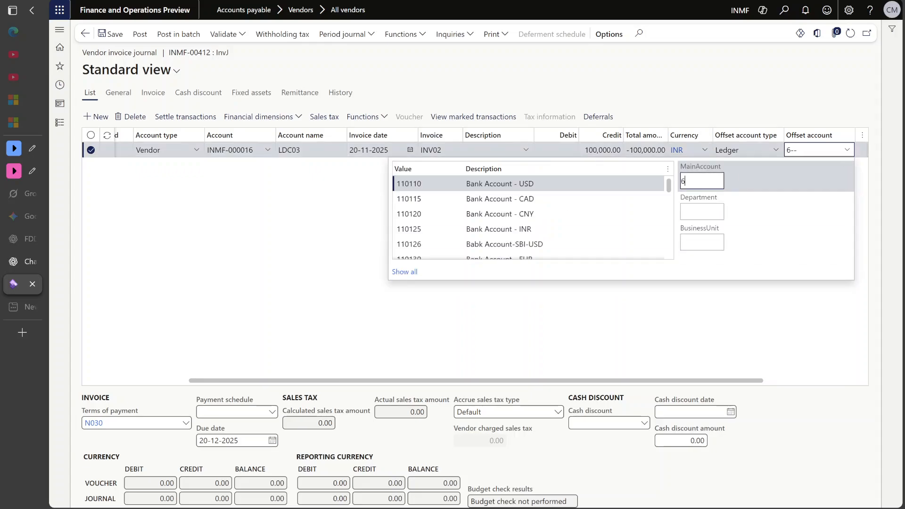
pyautogui.write('00150')
pyautogui.press('Tab')
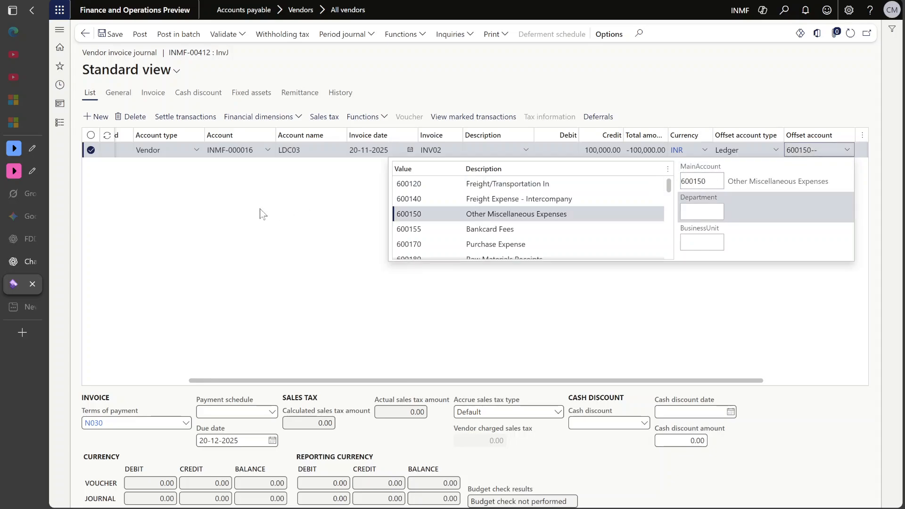
pyautogui.click(261, 214)
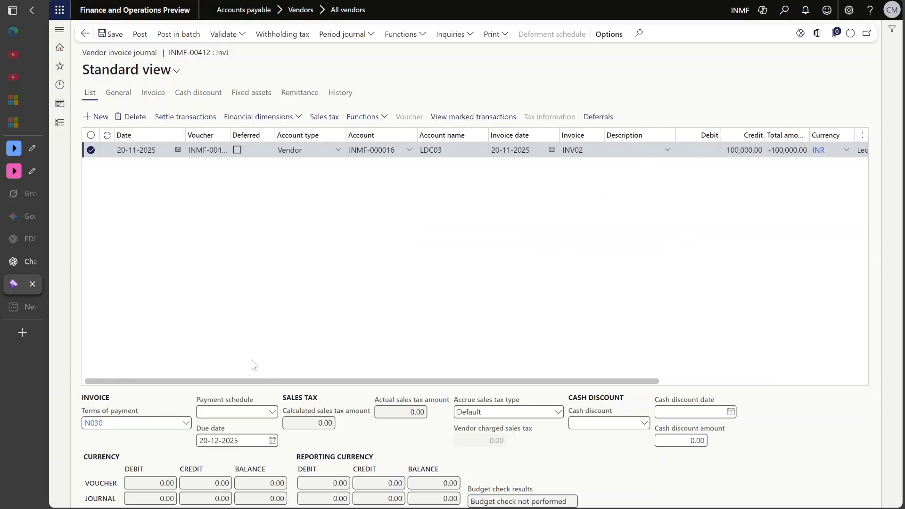
# - Fill in the approver in the INV02 line's invoice details and return to the journal lines
pyautogui.click(118, 93)
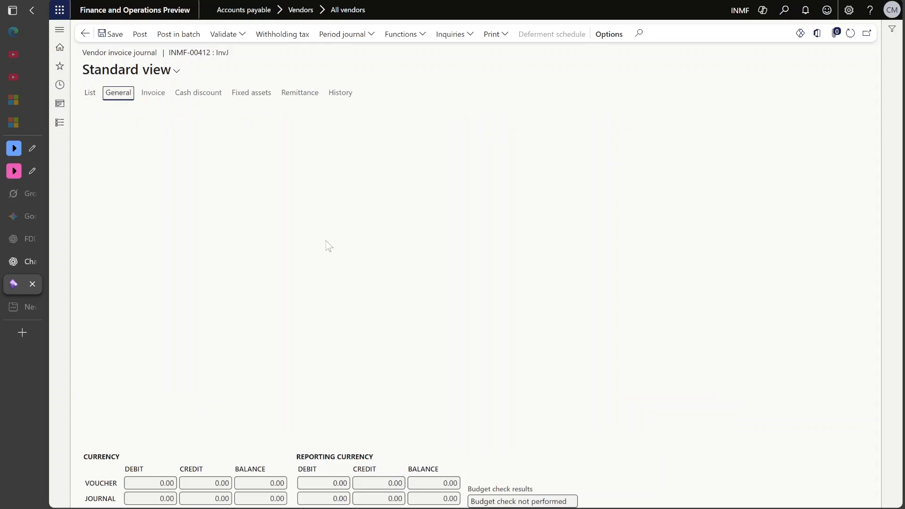
pyautogui.click(153, 92)
pyautogui.click(368, 138)
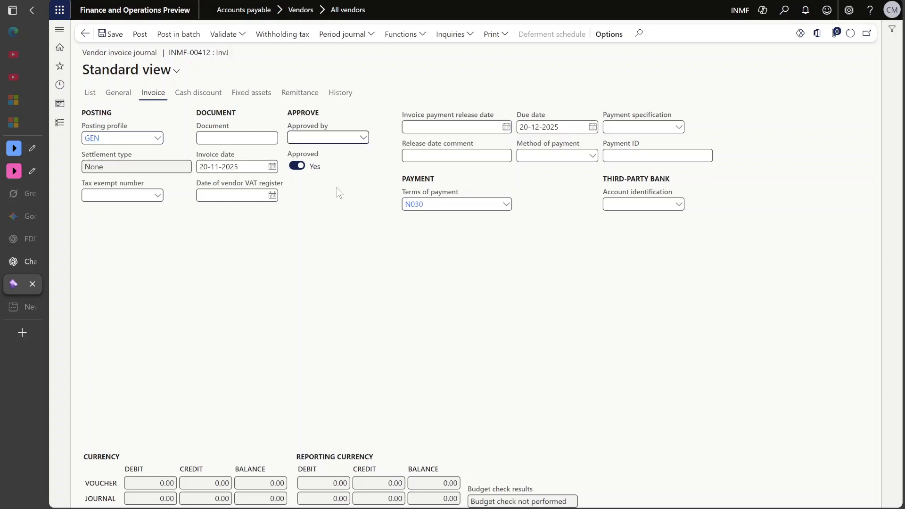
pyautogui.click(754, 310)
pyautogui.click(90, 92)
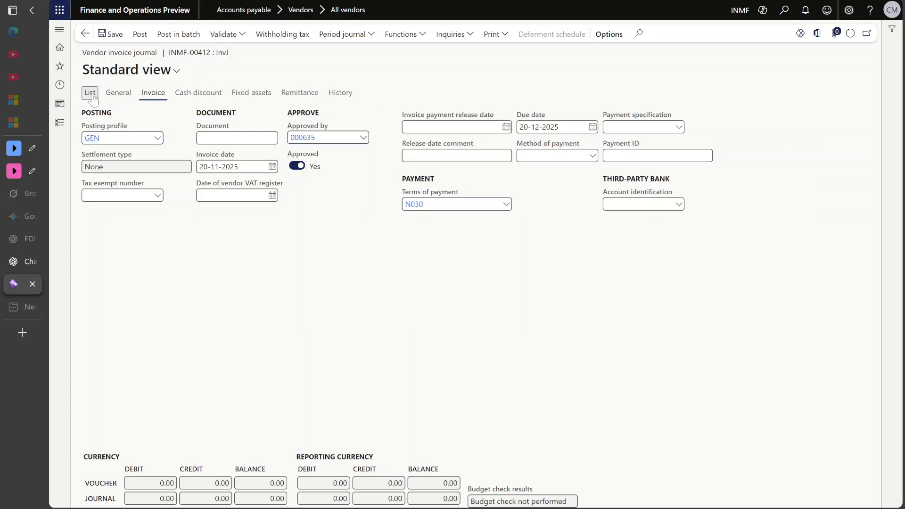
# - Review the INV02 line's withholding tax transaction, including its certificate number column, and post the journal
pyautogui.click(306, 40)
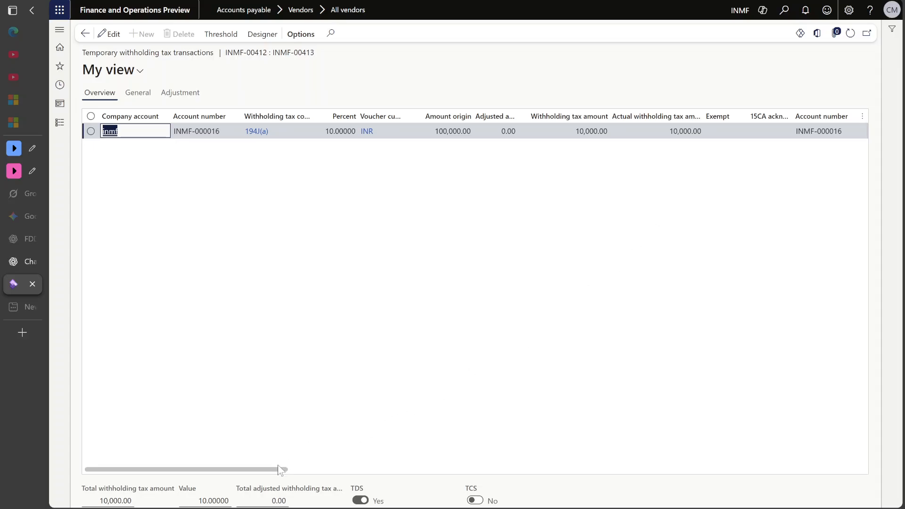
pyautogui.moveTo(278, 470); pyautogui.dragTo(534, 464)
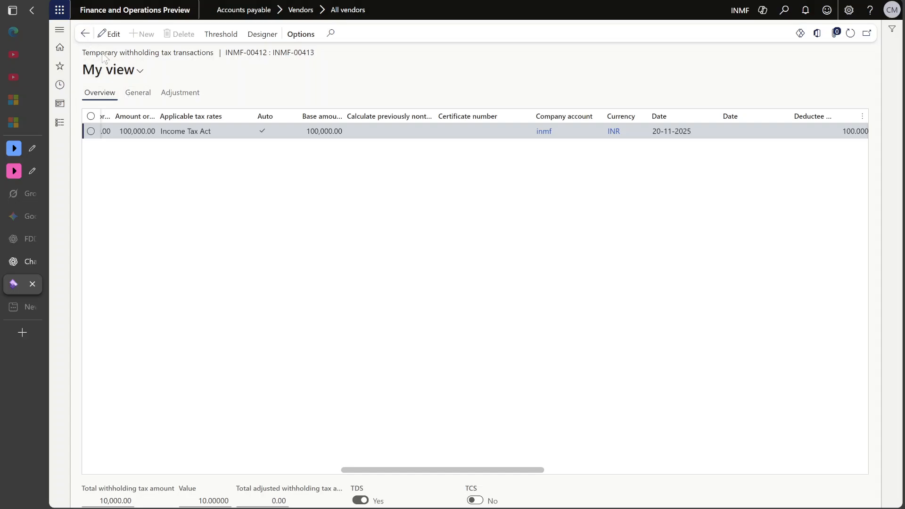
pyautogui.press('Escape')
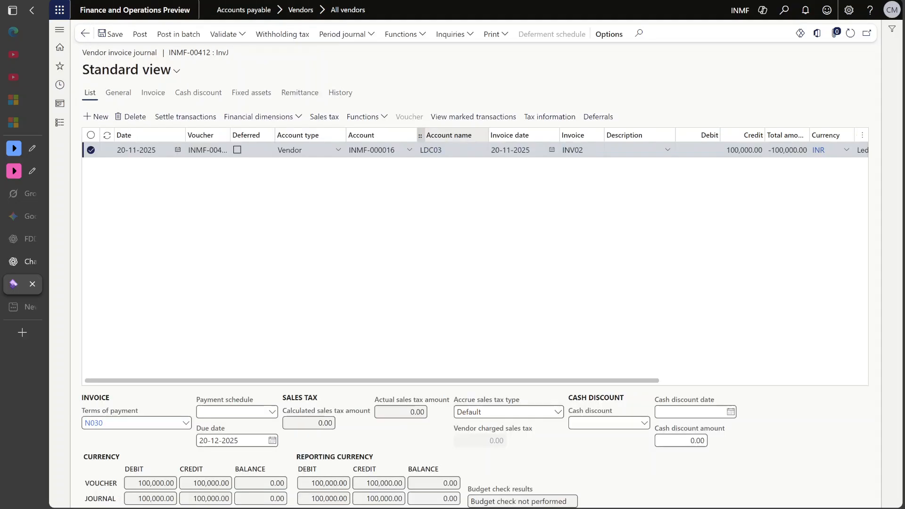
pyautogui.click(142, 38)
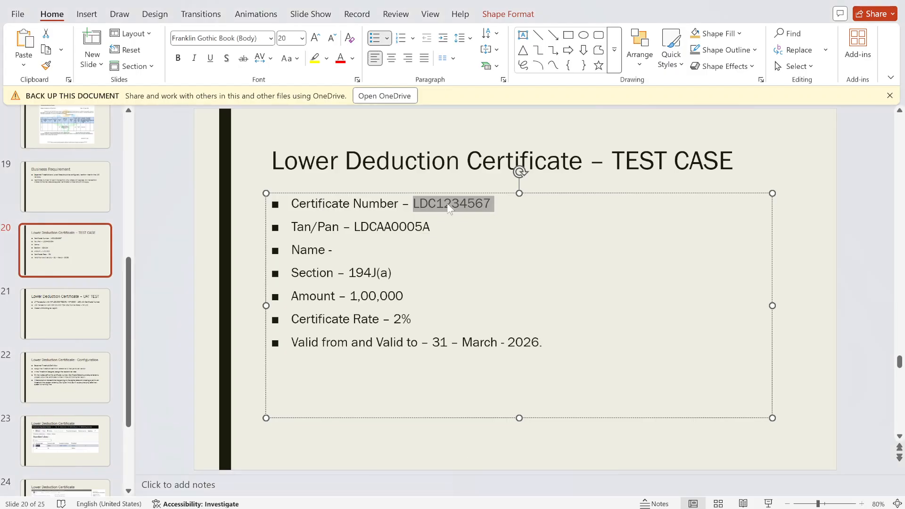
# - Switch to PowerPoint and copy the certificate number line from the Lower Deduction Certificate test case slide
pyautogui.tripleClick(449, 207)
pyautogui.hotkey('ctrl', 'c')
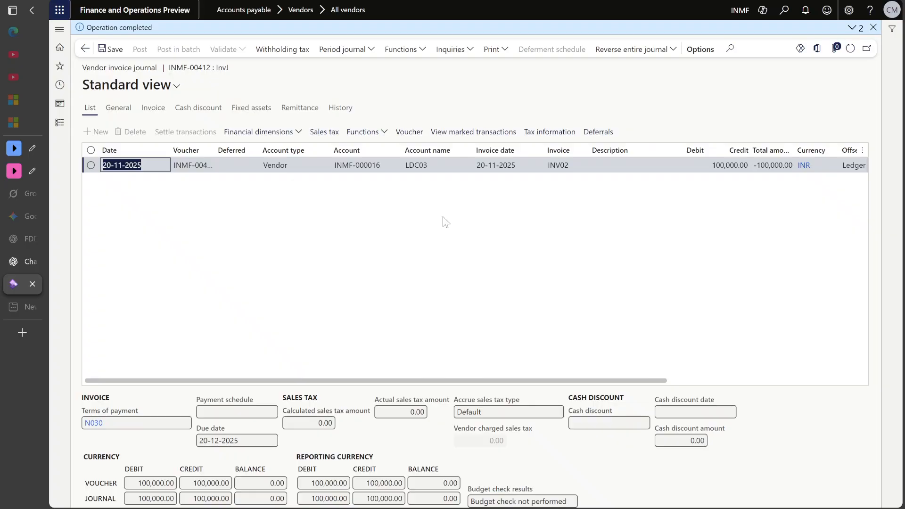
# - Switch back to Finance and Operations, open the Tax module's TDS/TCS Inquiry and run the TDS inquiry to list the TDS transactions
pyautogui.click(60, 122)
pyautogui.scroll(-10, 113, 331)
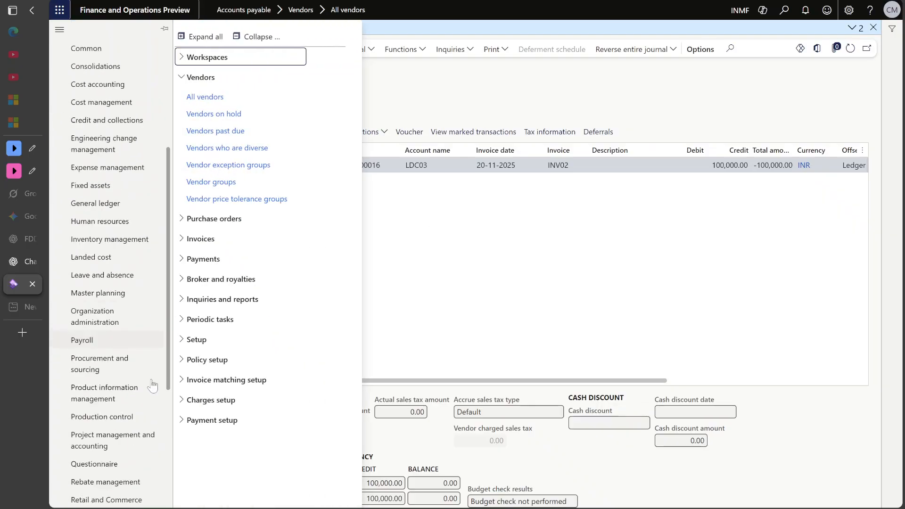
pyautogui.click(119, 416)
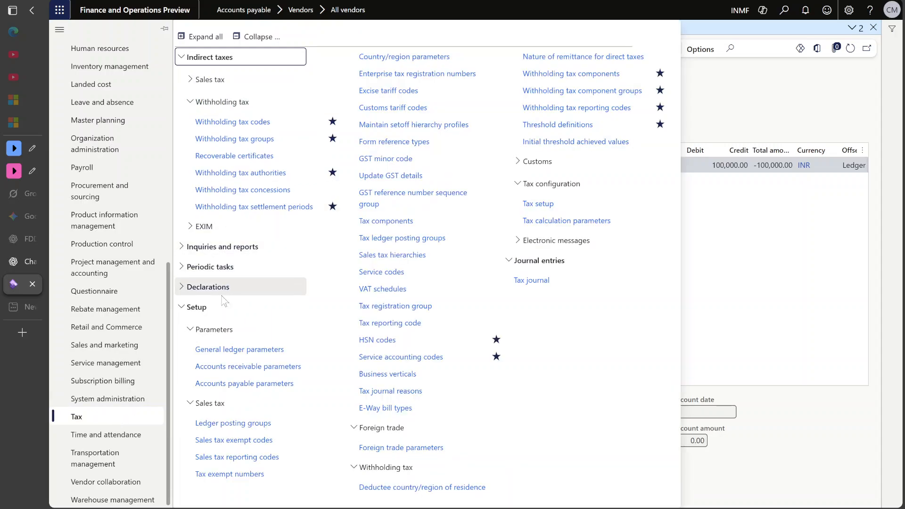
pyautogui.click(238, 107)
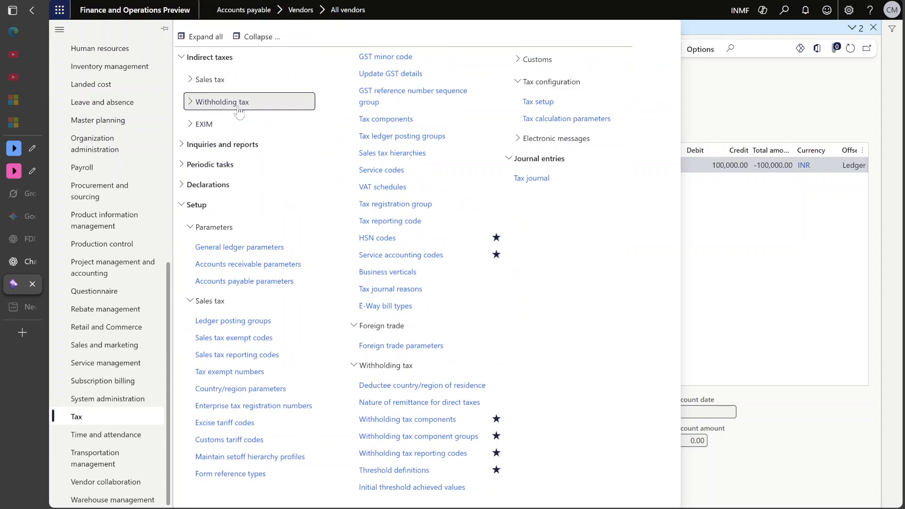
pyautogui.click(245, 151)
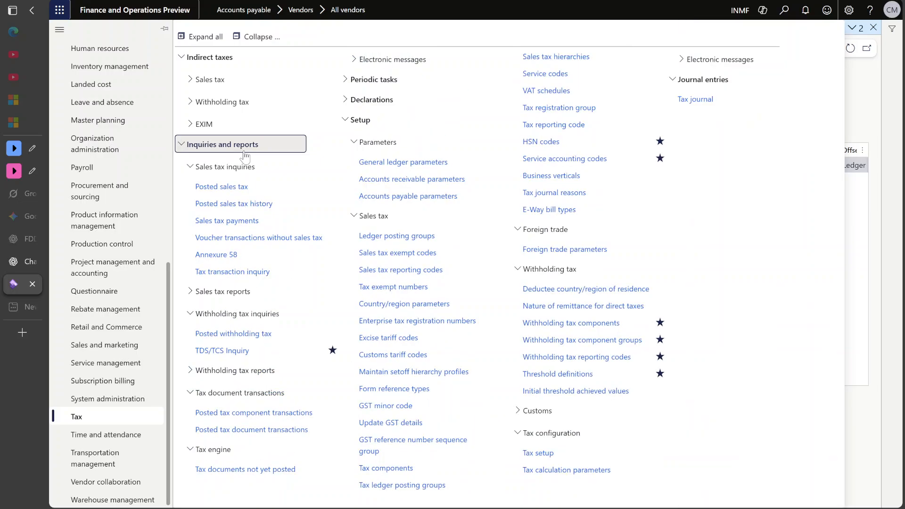
pyautogui.doubleClick(245, 152)
pyautogui.click(244, 351)
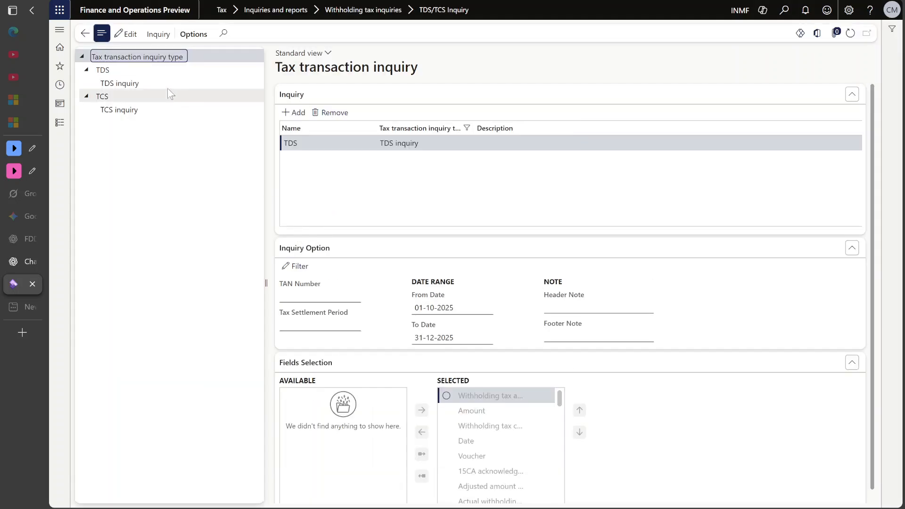
pyautogui.click(150, 85)
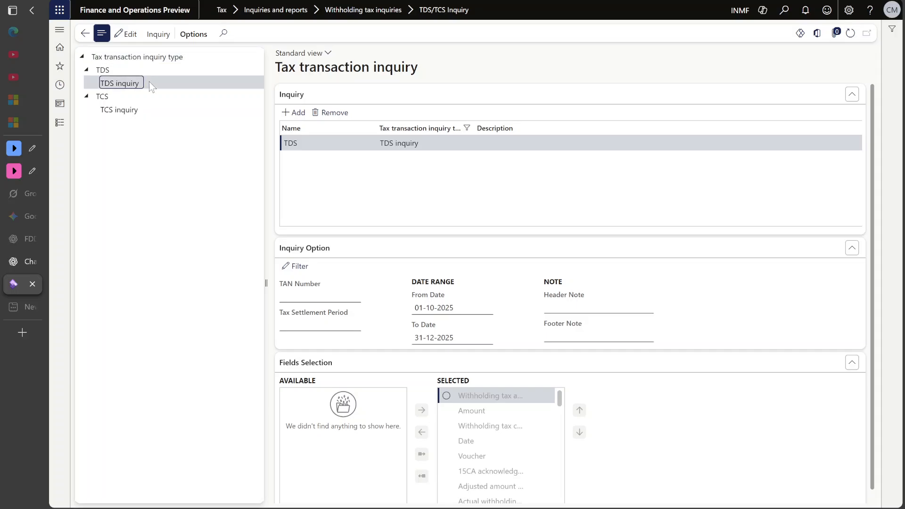
pyautogui.click(158, 35)
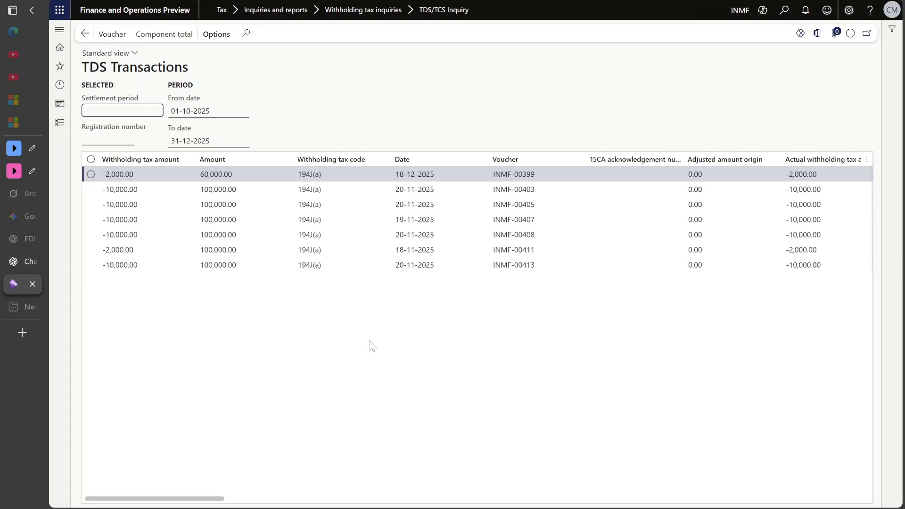
pyautogui.moveTo(207, 499); pyautogui.dragTo(324, 504)
pyautogui.click(380, 160)
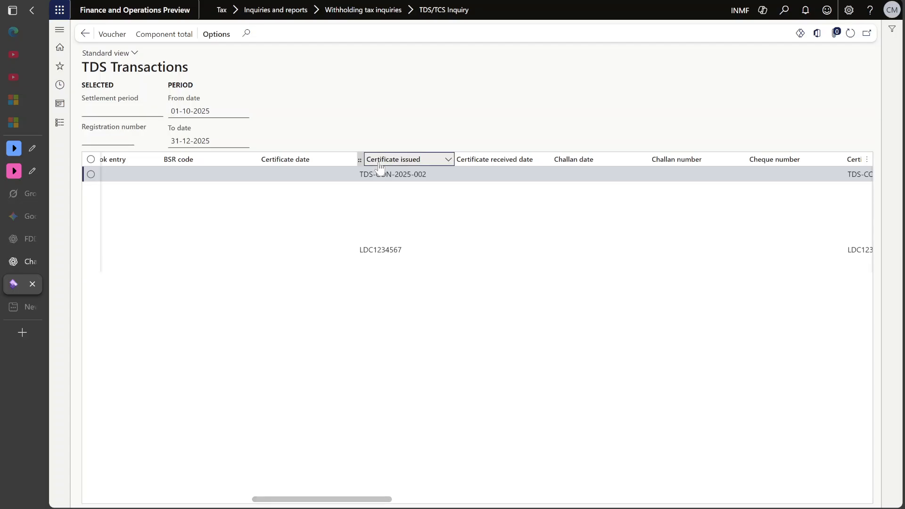
pyautogui.hotkey('ctrl', 'v')
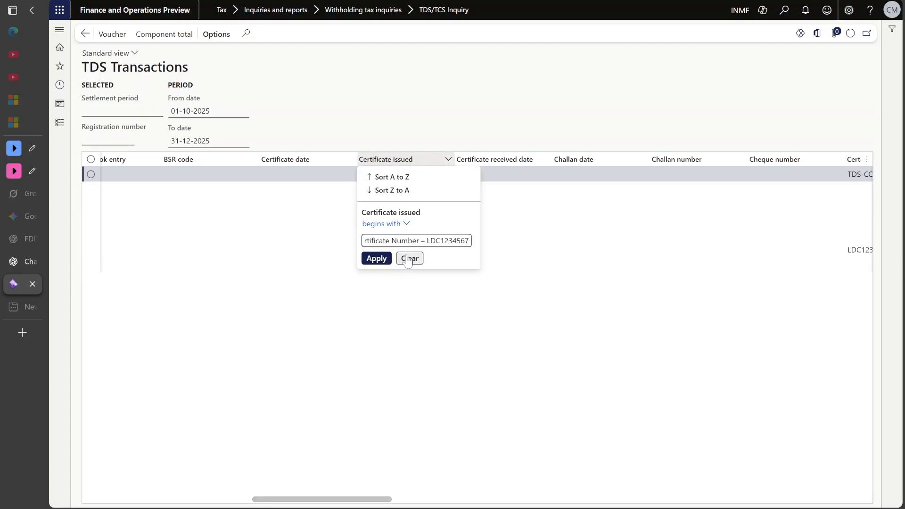
pyautogui.click(409, 259)
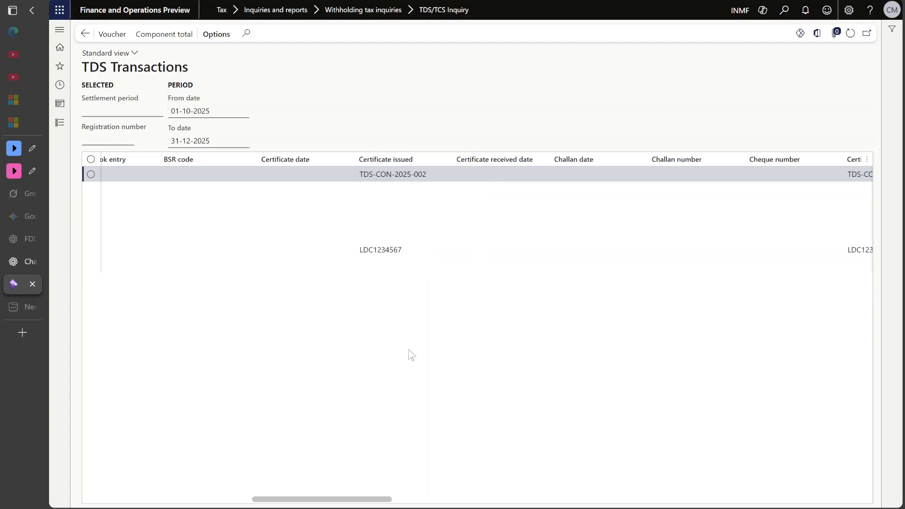
# - Filter the TDS transactions to those whose name of deductee/party begins with LDC03
pyautogui.moveTo(371, 488); pyautogui.dragTo(553, 504)
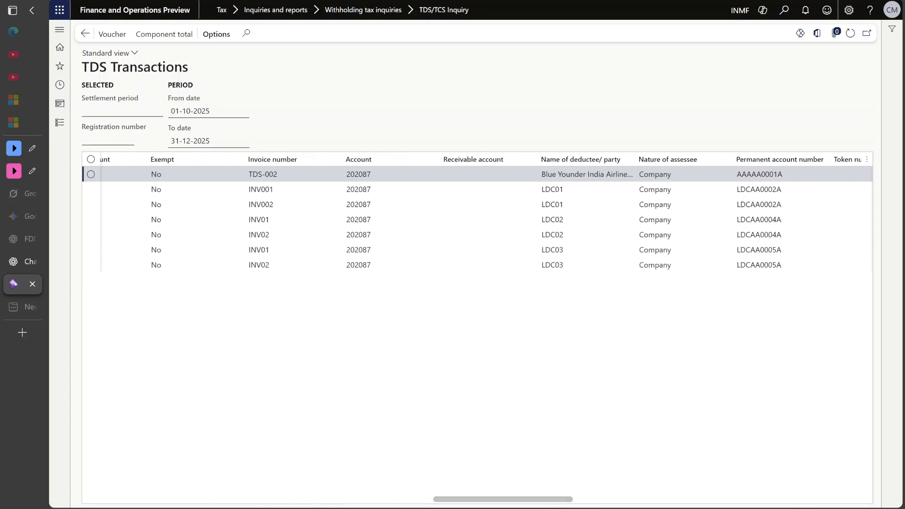
pyautogui.click(576, 265)
pyautogui.moveTo(574, 265); pyautogui.dragTo(545, 265)
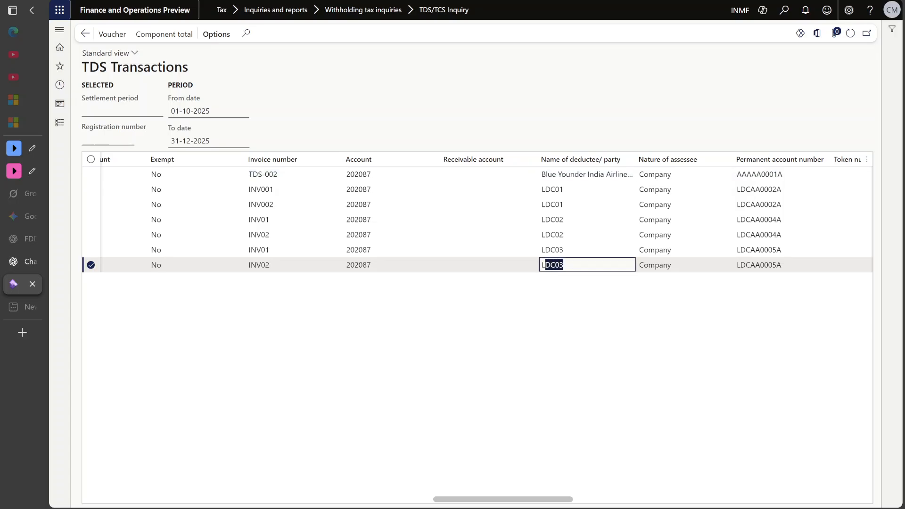
pyautogui.click(581, 159)
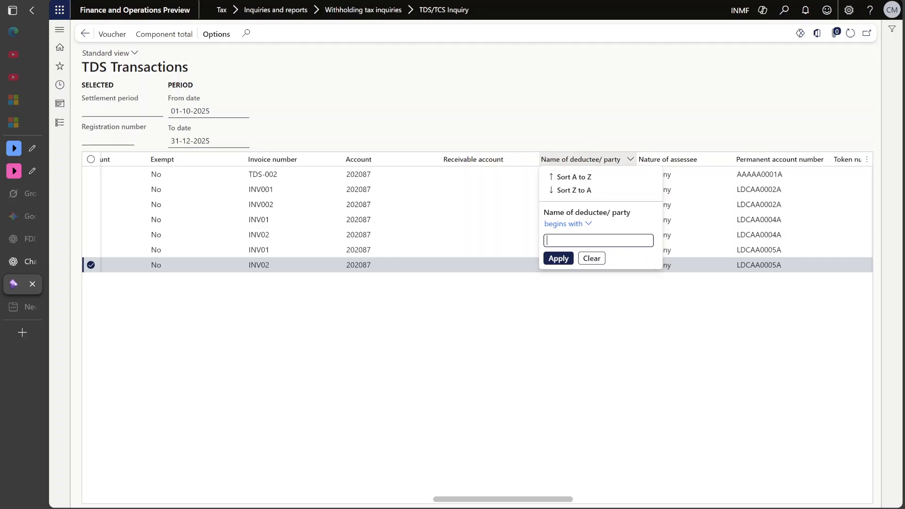
pyautogui.write('LDC03')
pyautogui.click(558, 258)
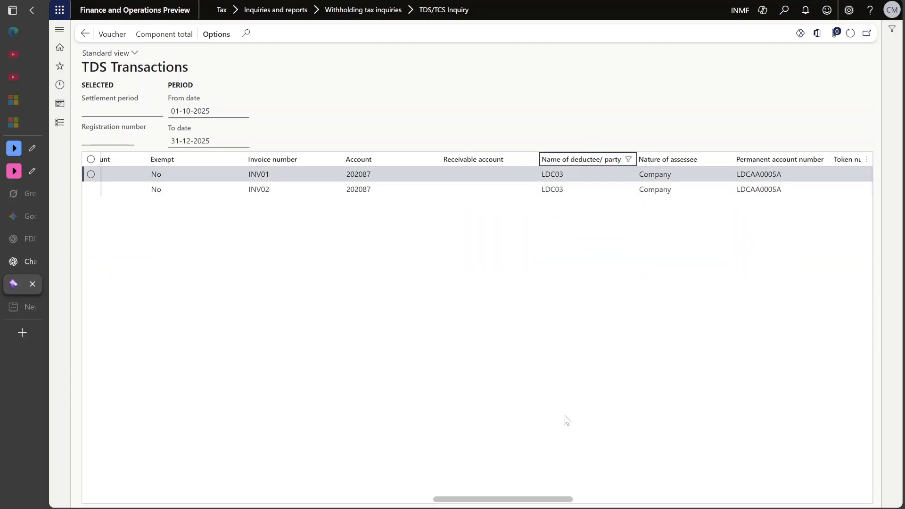
# - Review the LDC03 transactions' withholding tax amount, actual withholding tax amount and certificate issued columns for both invoices
pyautogui.moveTo(487, 499); pyautogui.dragTo(117, 458)
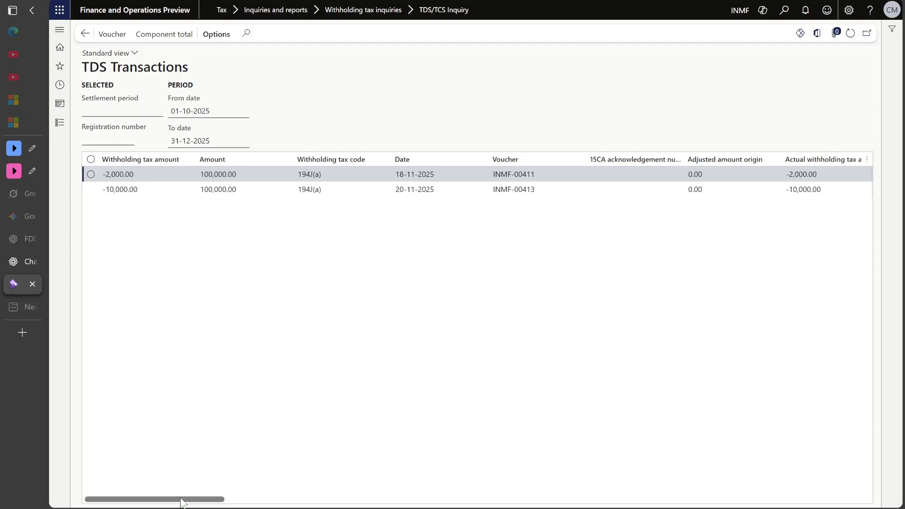
pyautogui.moveTo(182, 501); pyautogui.dragTo(271, 500)
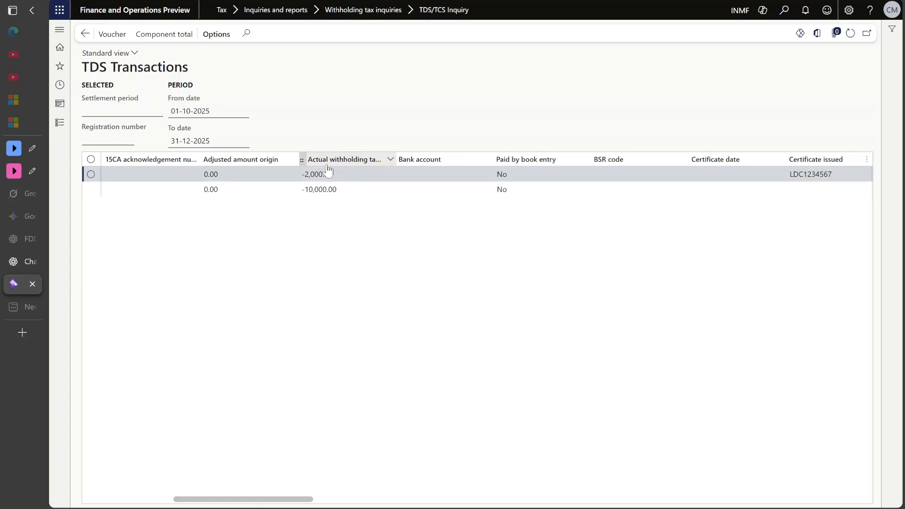
pyautogui.click(345, 159)
pyautogui.click(482, 365)
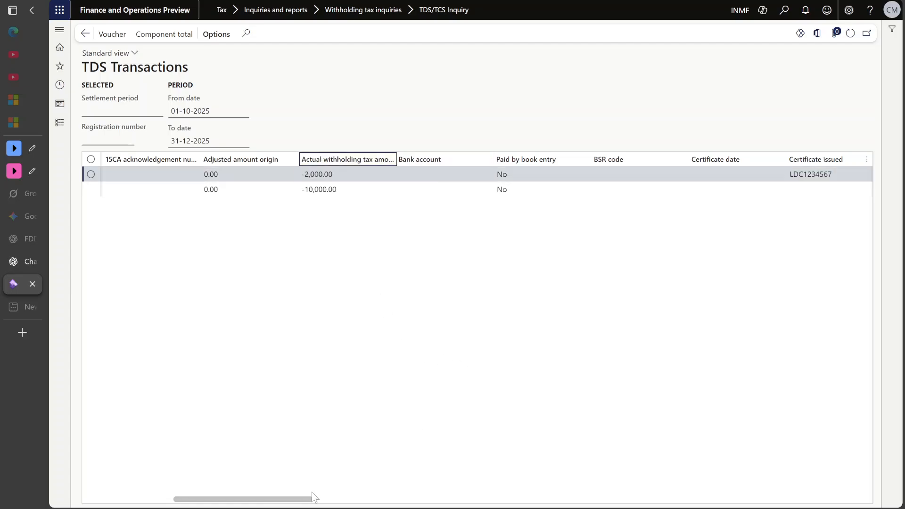
pyautogui.moveTo(311, 499); pyautogui.dragTo(395, 489)
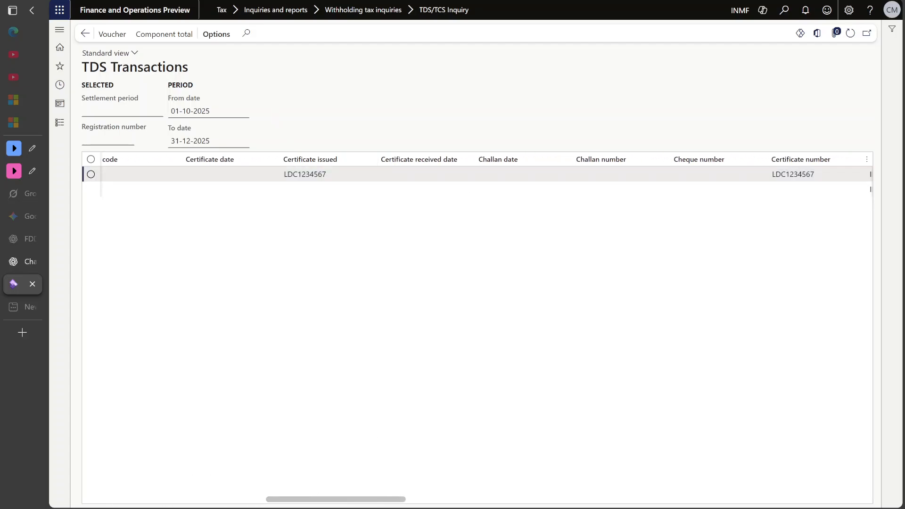
pyautogui.click(330, 175)
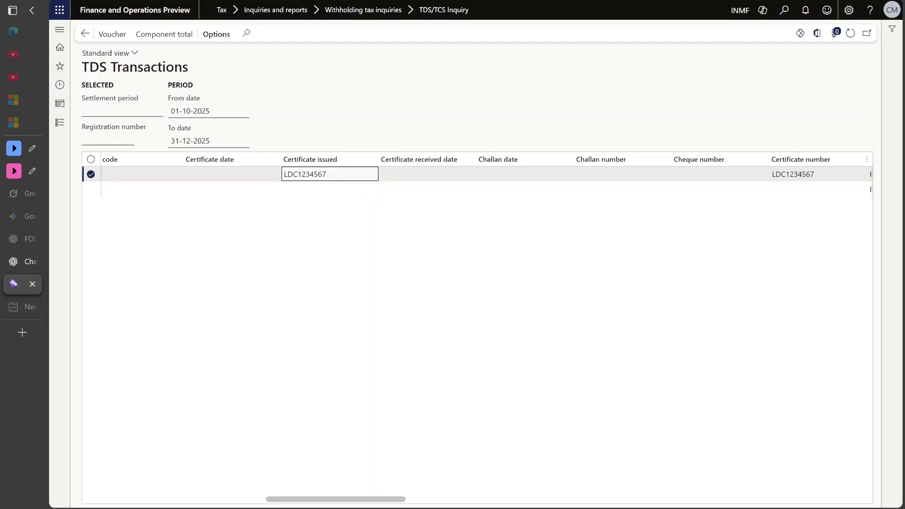
pyautogui.moveTo(327, 174); pyautogui.dragTo(288, 174)
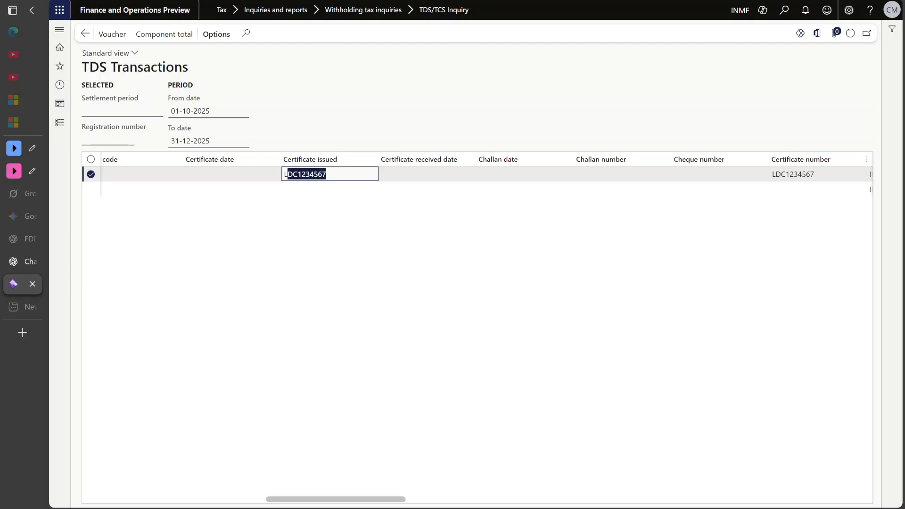
pyautogui.click(323, 109)
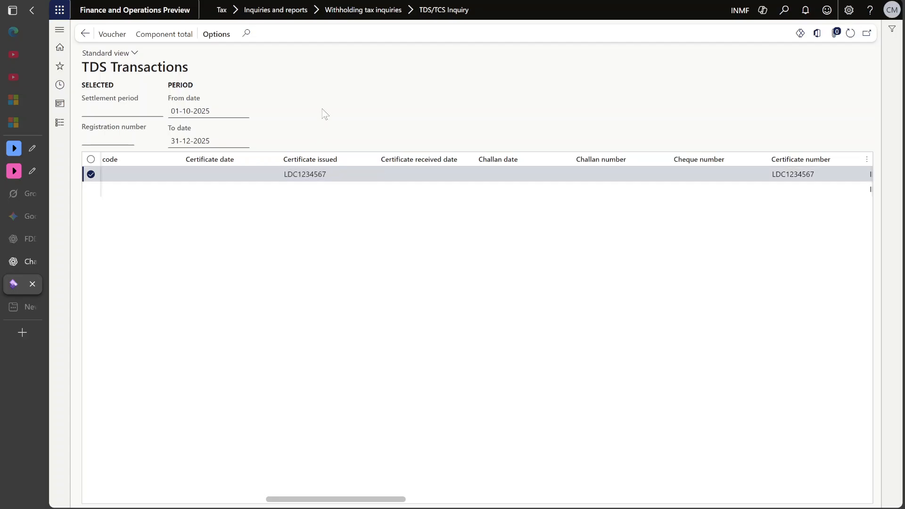
pyautogui.moveTo(329, 174); pyautogui.dragTo(302, 174)
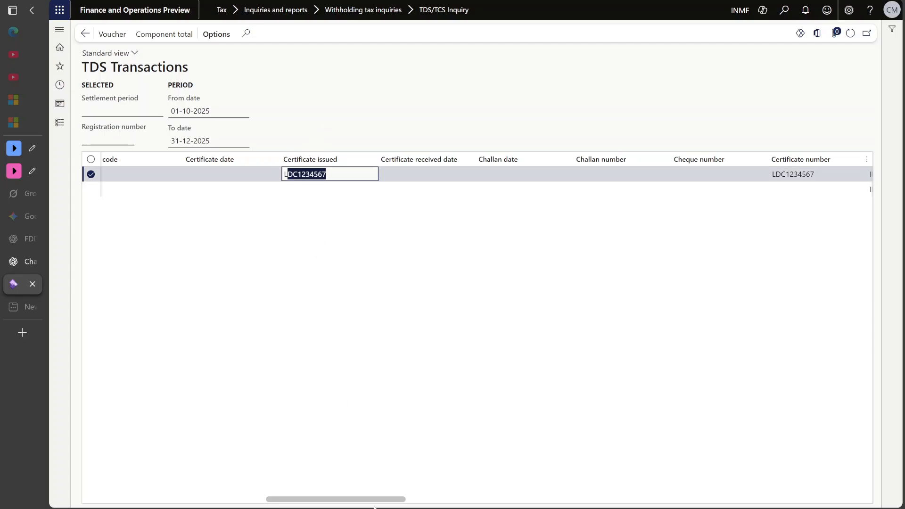
pyautogui.moveTo(371, 499); pyautogui.dragTo(297, 500)
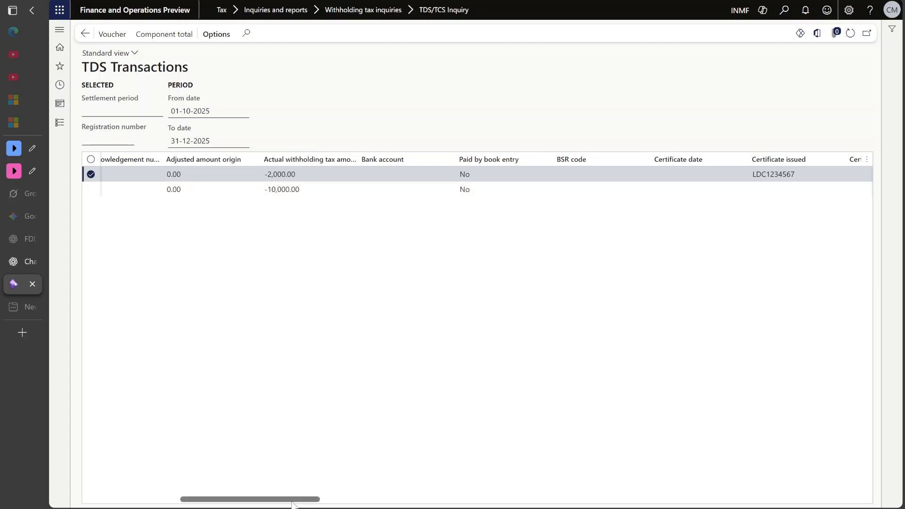
# - Move the Percent column of the TDS transactions grid to directly after the Withholding tax code column
pyautogui.moveTo(292, 500); pyautogui.dragTo(624, 477)
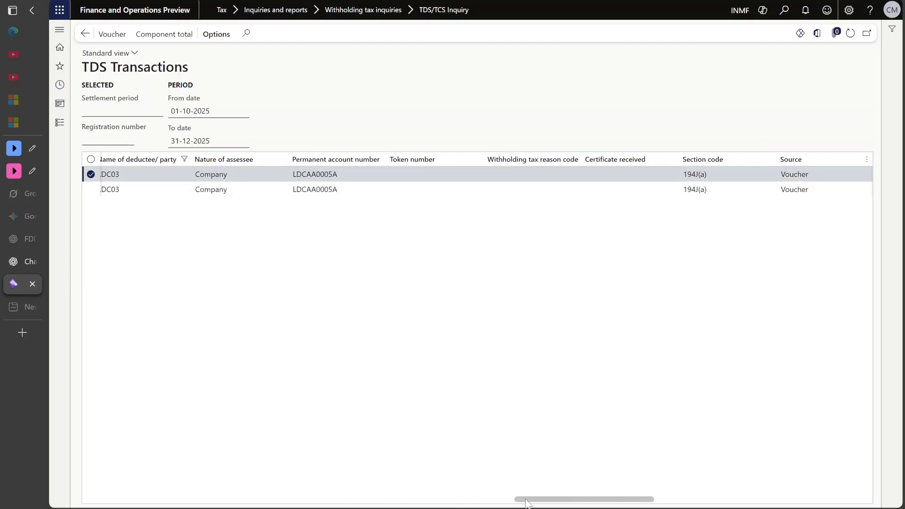
pyautogui.moveTo(526, 499); pyautogui.dragTo(723, 492)
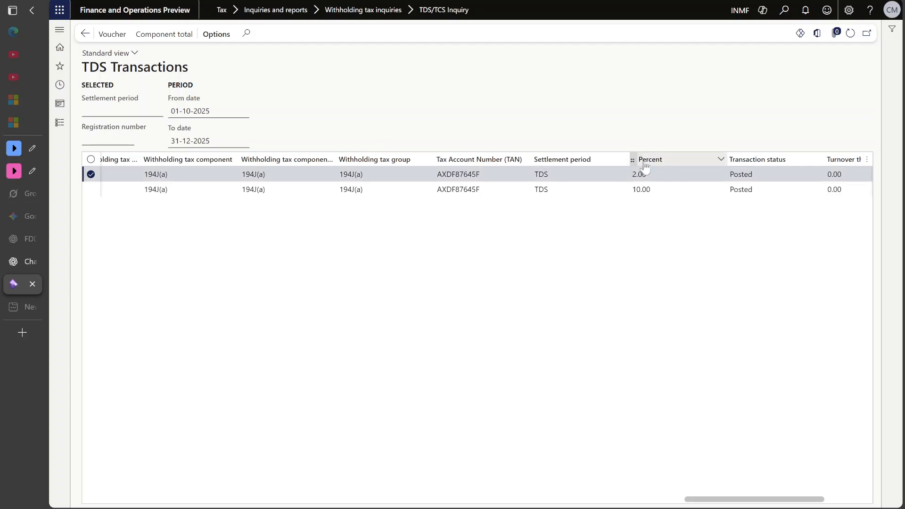
pyautogui.moveTo(645, 165); pyautogui.dragTo(395, 160)
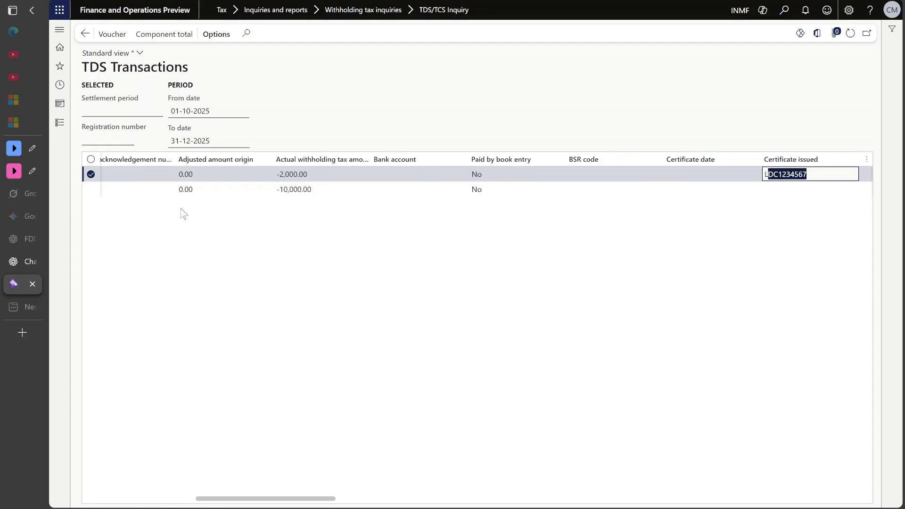
# - Save the rearranged grid layout as a new view named TDS RETURN, and check the view list and the grid's first columns
pyautogui.click(142, 56)
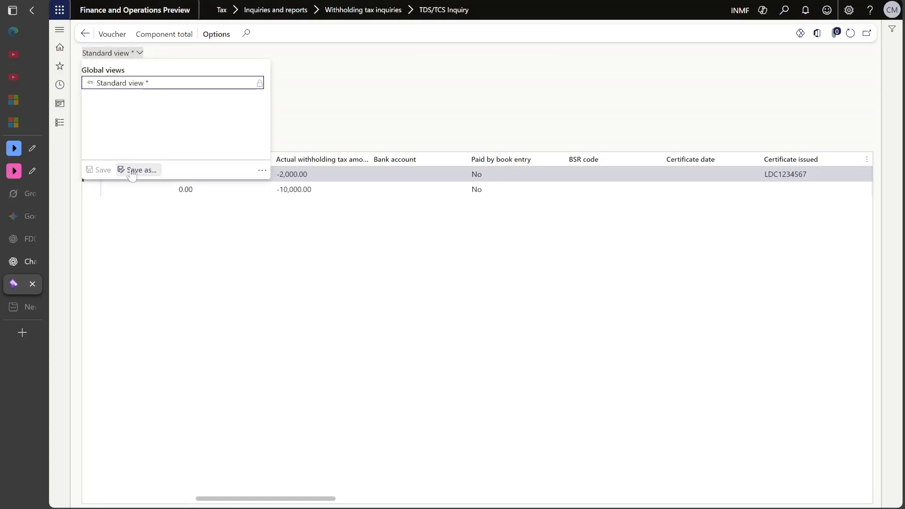
pyautogui.click(132, 171)
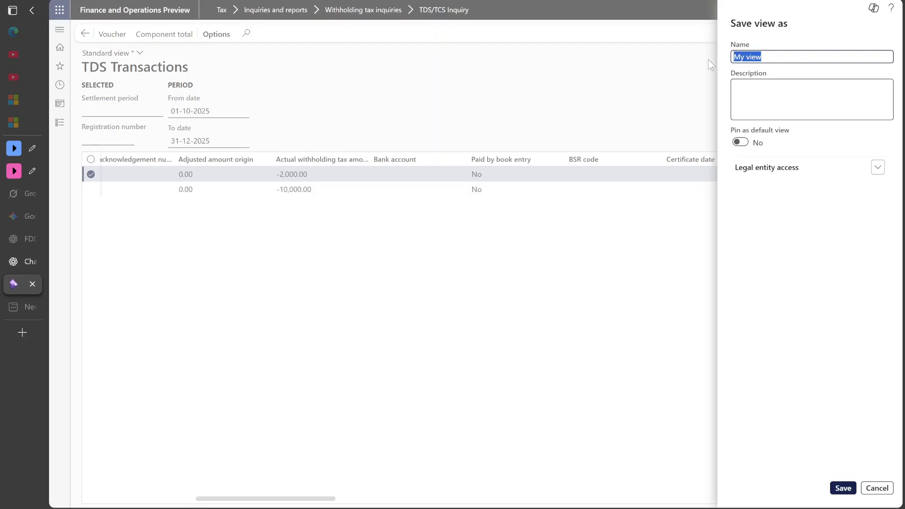
pyautogui.write('TDS RETURN')
pyautogui.click(843, 488)
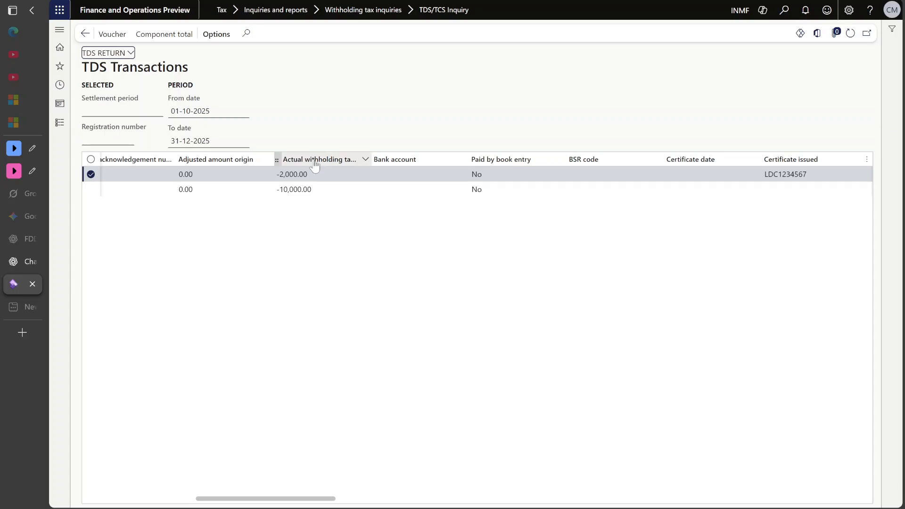
pyautogui.click(131, 53)
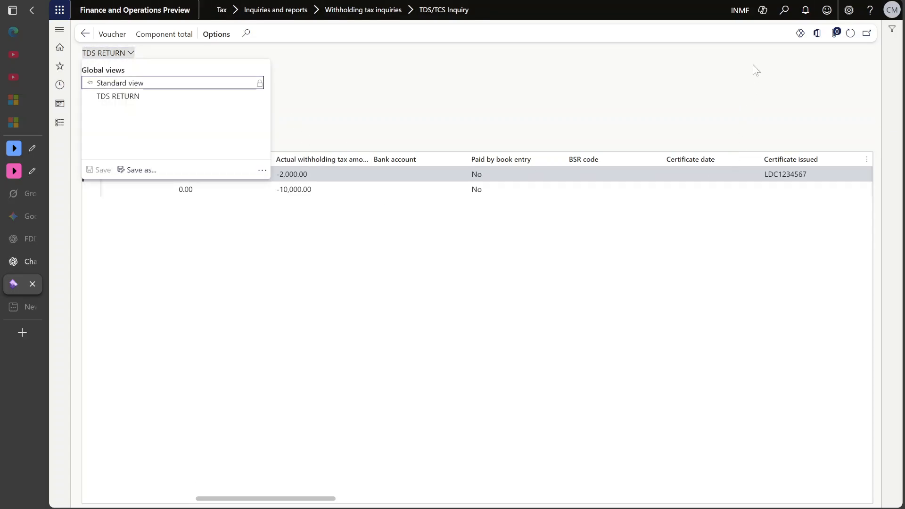
pyautogui.click(431, 123)
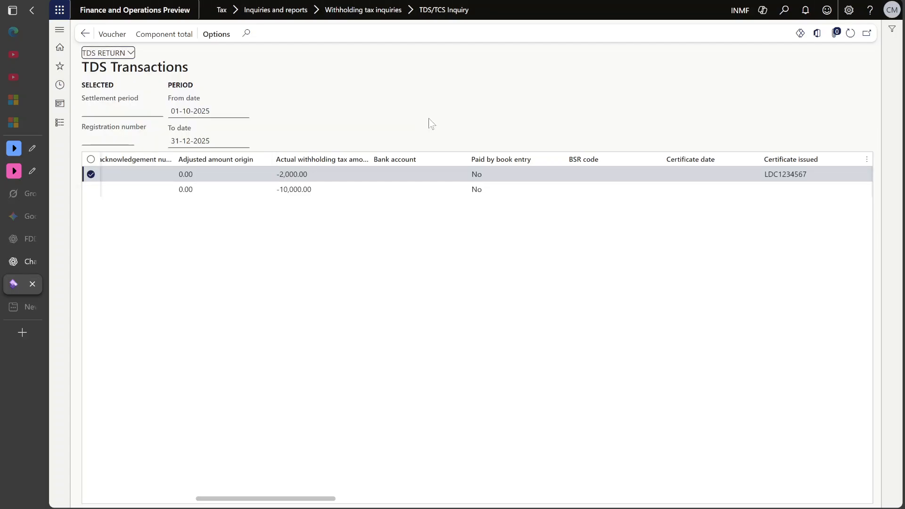
pyautogui.click(340, 377)
pyautogui.moveTo(327, 498); pyautogui.dragTo(110, 391)
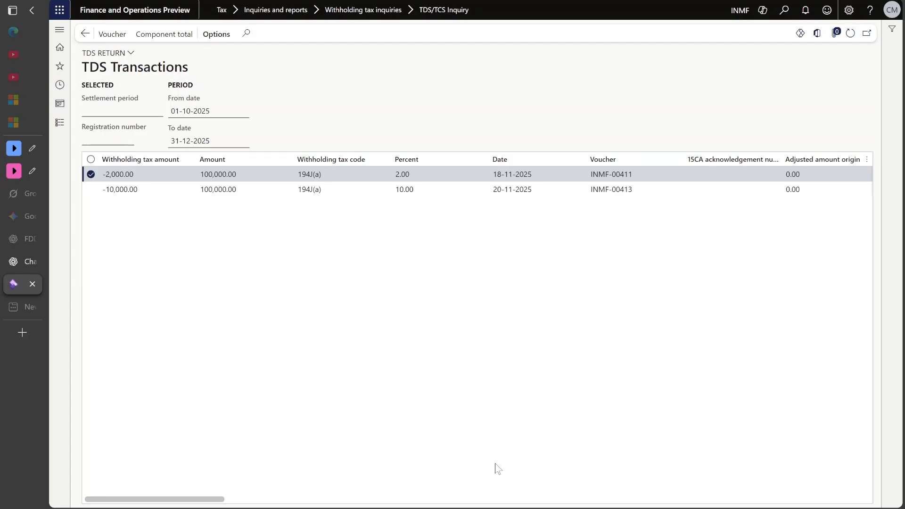
# - Switch to PowerPoint and review the three test points on the Lower Deduction Certificate – UAT TEST slide
pyautogui.click(495, 485)
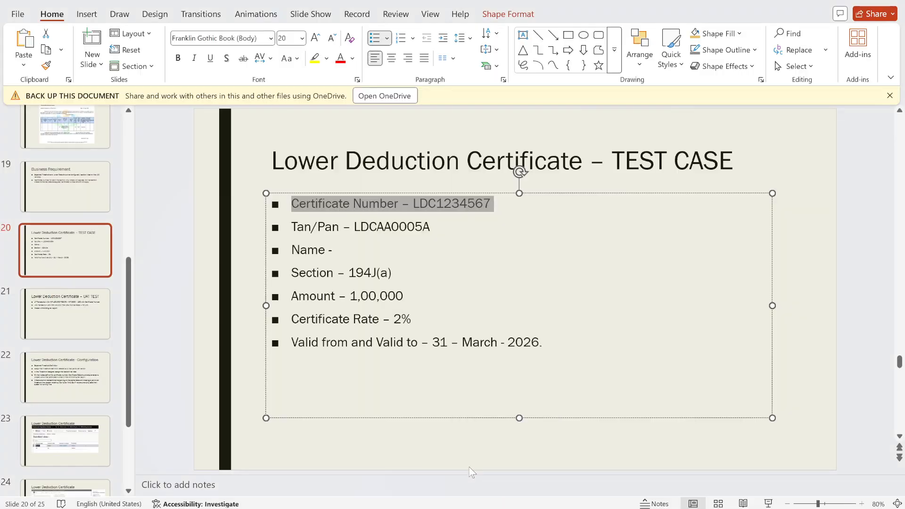
pyautogui.click(58, 318)
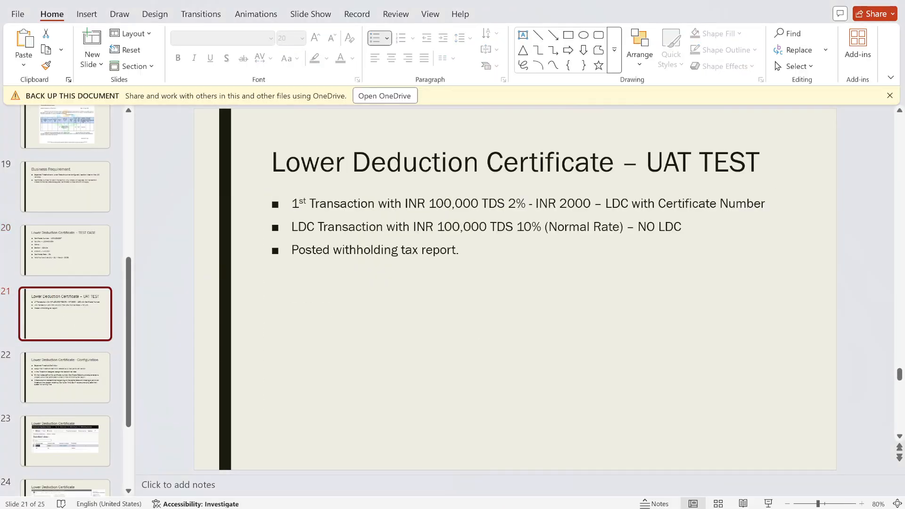
pyautogui.moveTo(292, 203); pyautogui.dragTo(631, 203)
pyautogui.moveTo(292, 227); pyautogui.dragTo(658, 227)
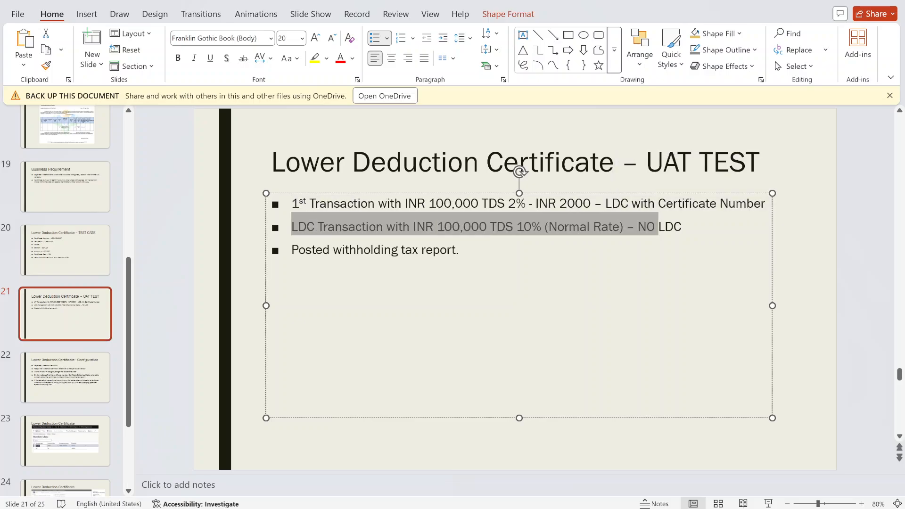
pyautogui.moveTo(292, 250); pyautogui.dragTo(456, 250)
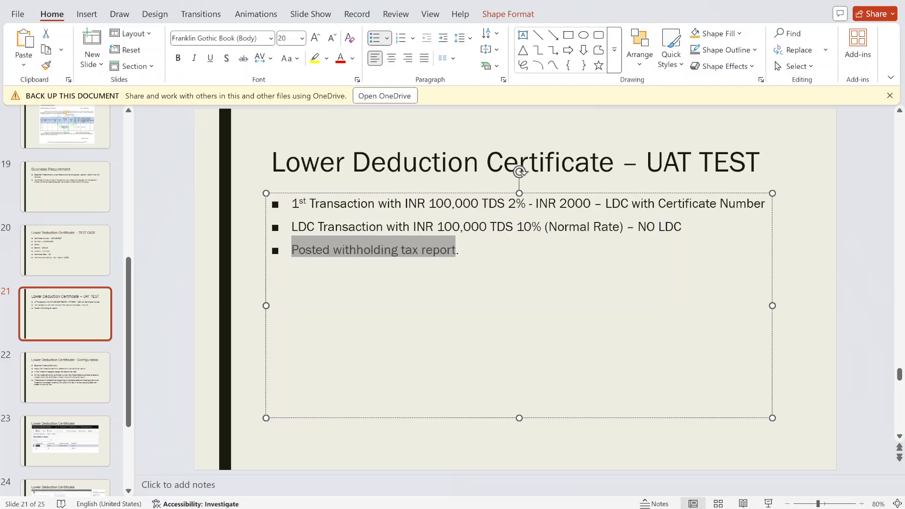
# - Extend the "Posted withholding tax report" bullet on the UAT TEST slide with "and TDS / TCS In"
pyautogui.click(460, 250)
pyautogui.write('and TDS ')
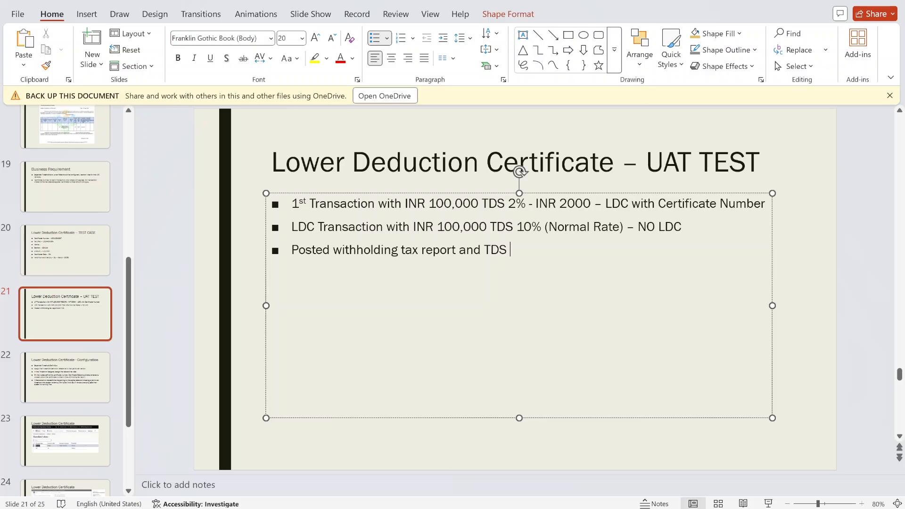
pyautogui.write('/ TCS In')
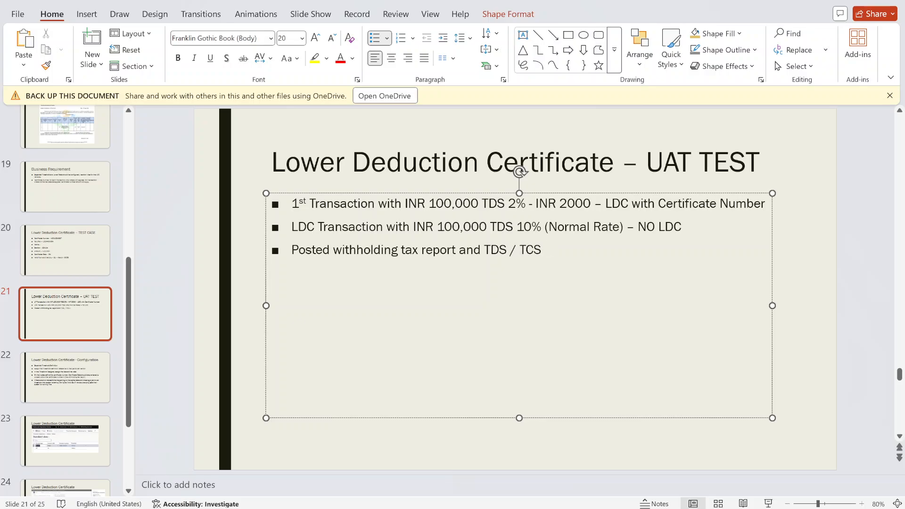